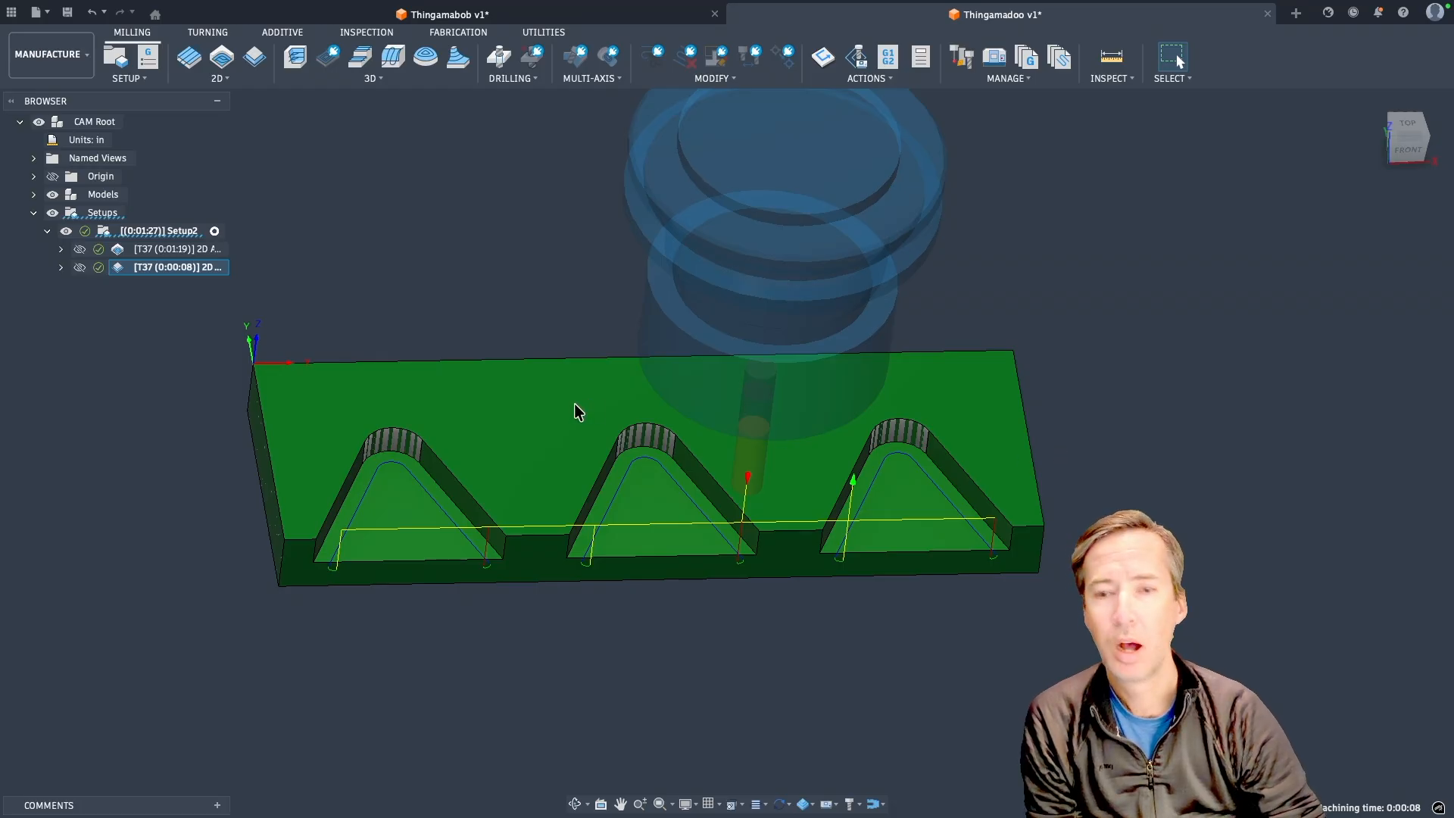
Edit the 2D Contour2 operation's Open Chain 1, setting its start and end extension lengths to 0.1 in.
double_click(118, 271)
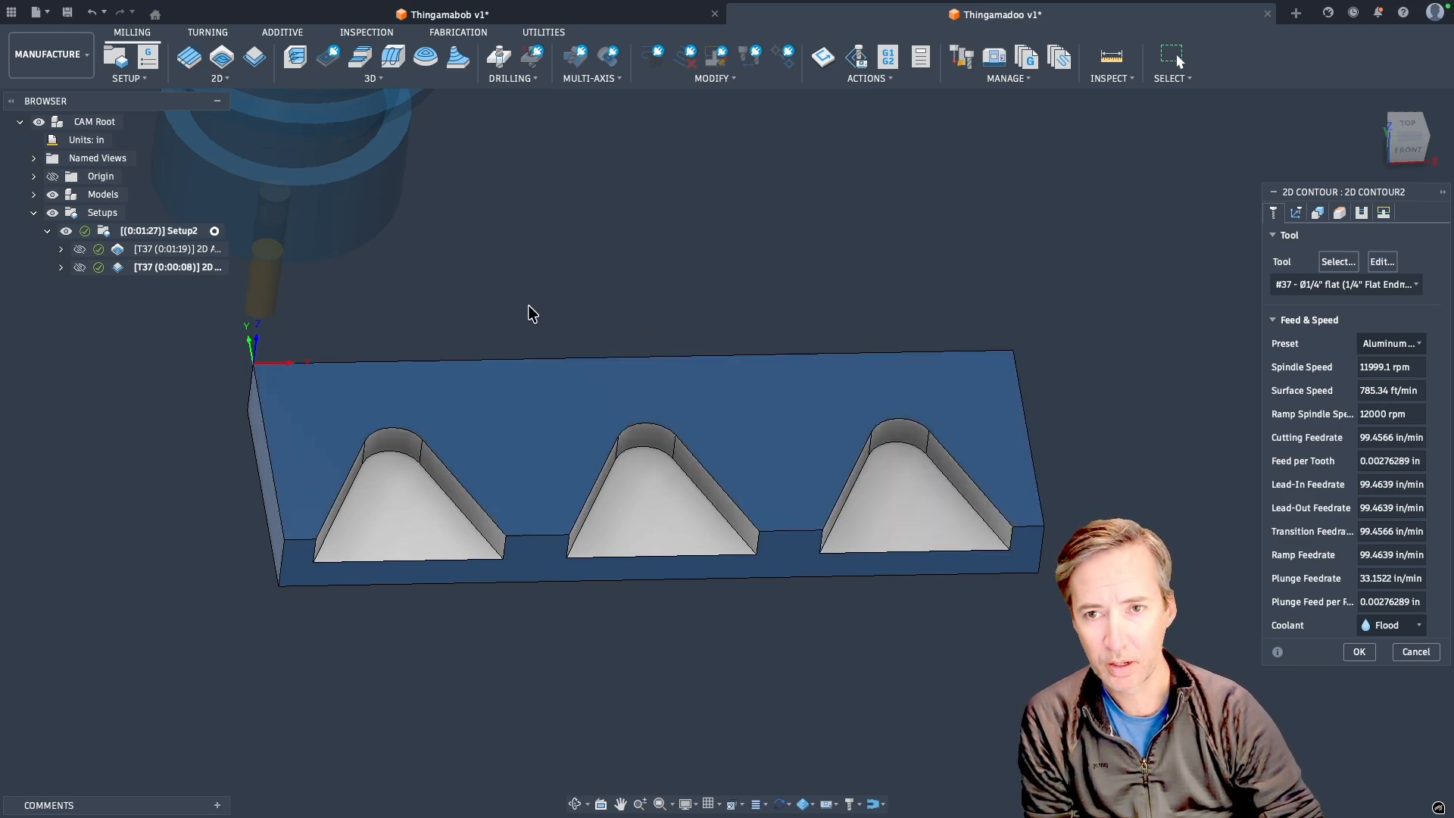
shift+middle_drag(529, 304, 542, 412)
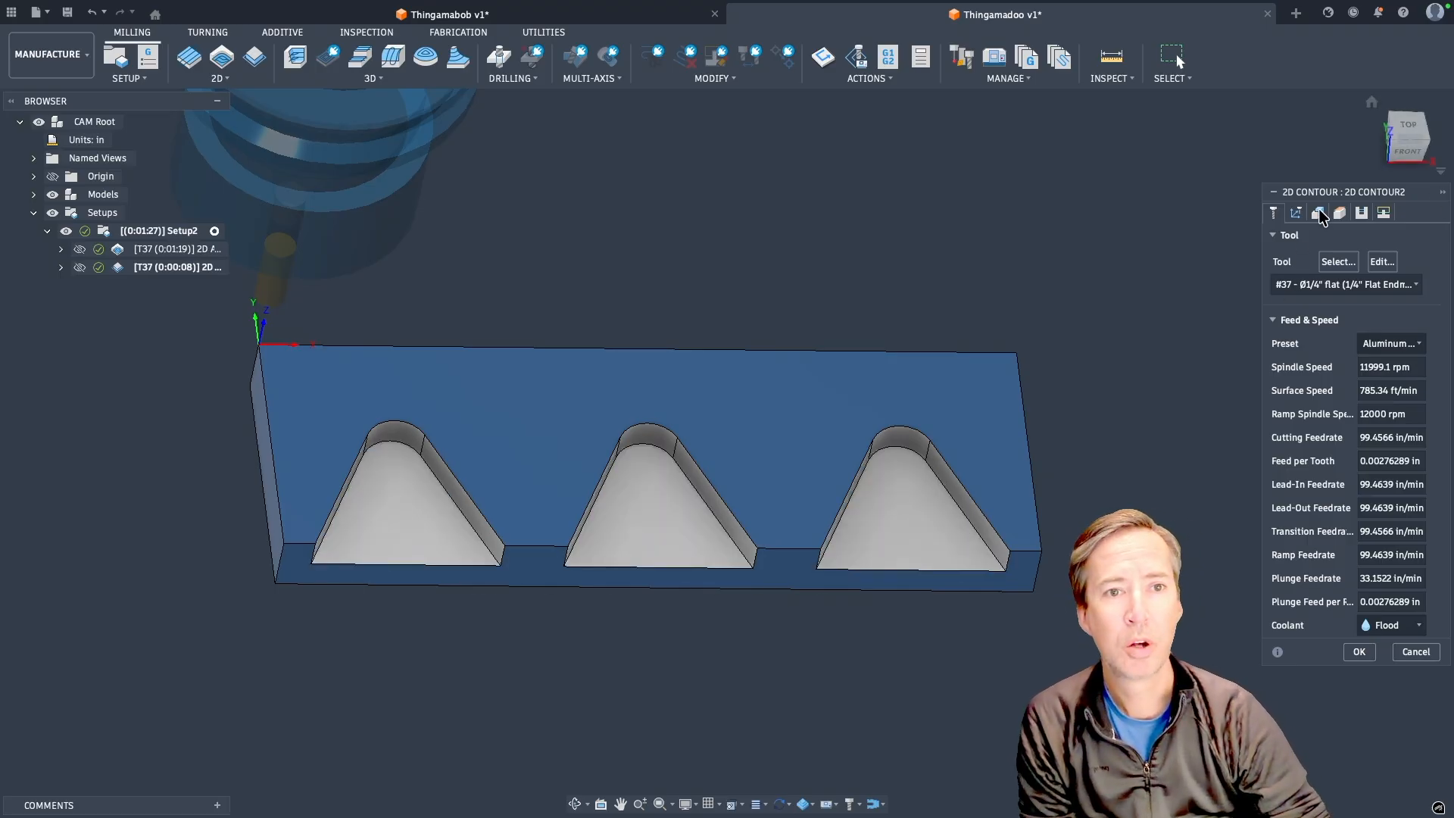
click(1295, 213)
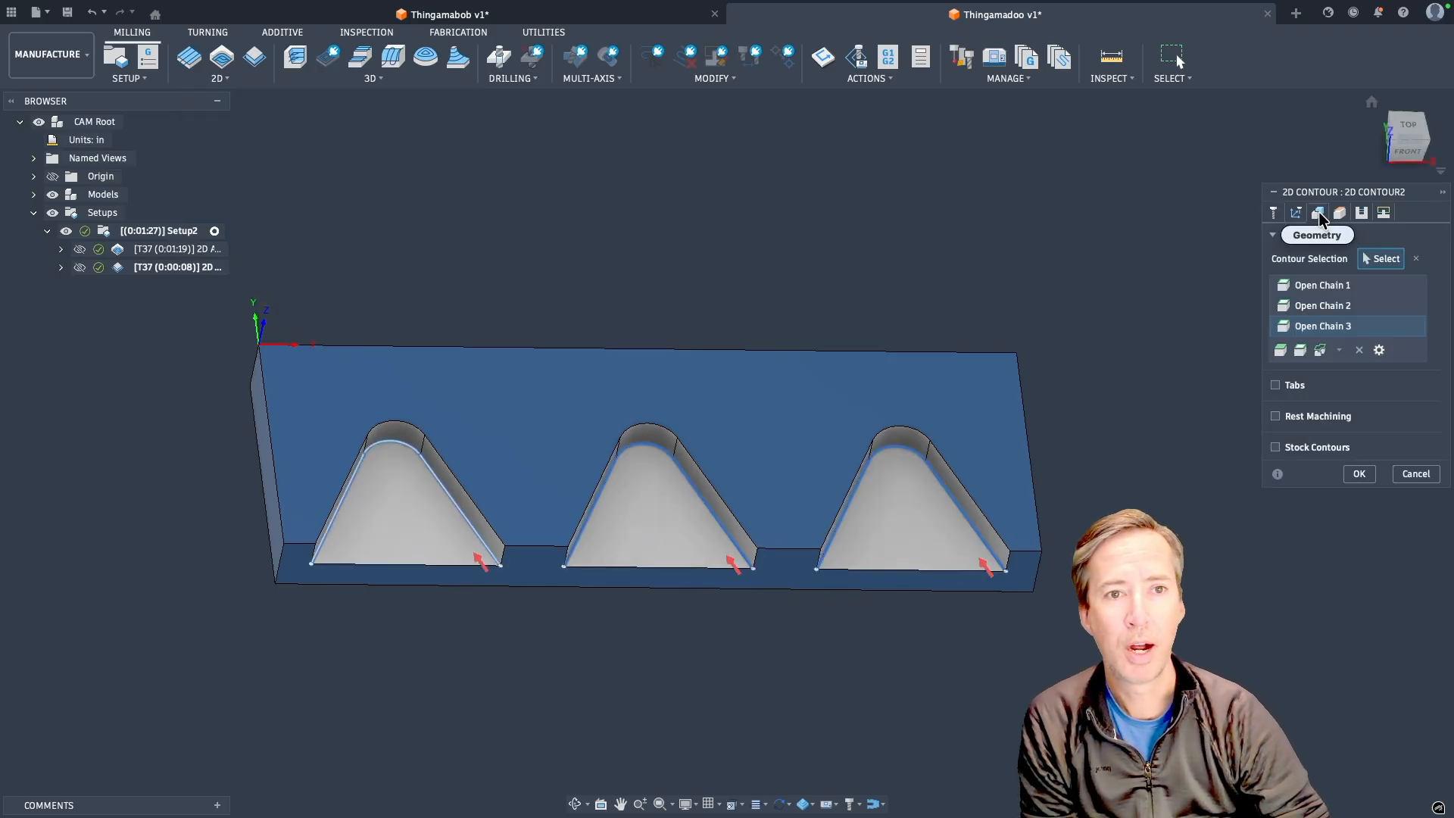
click(1315, 285)
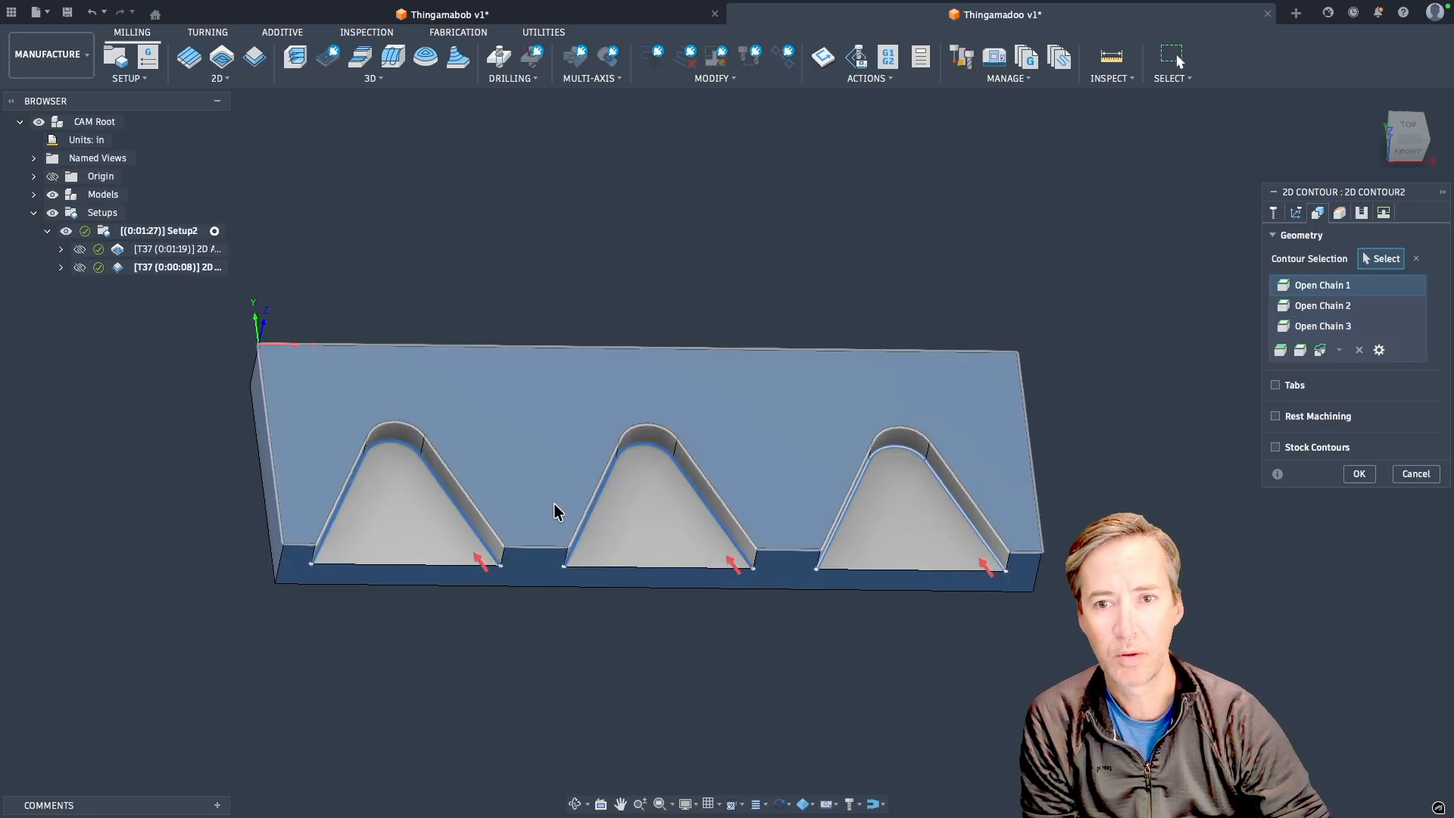
double_click(1329, 290)
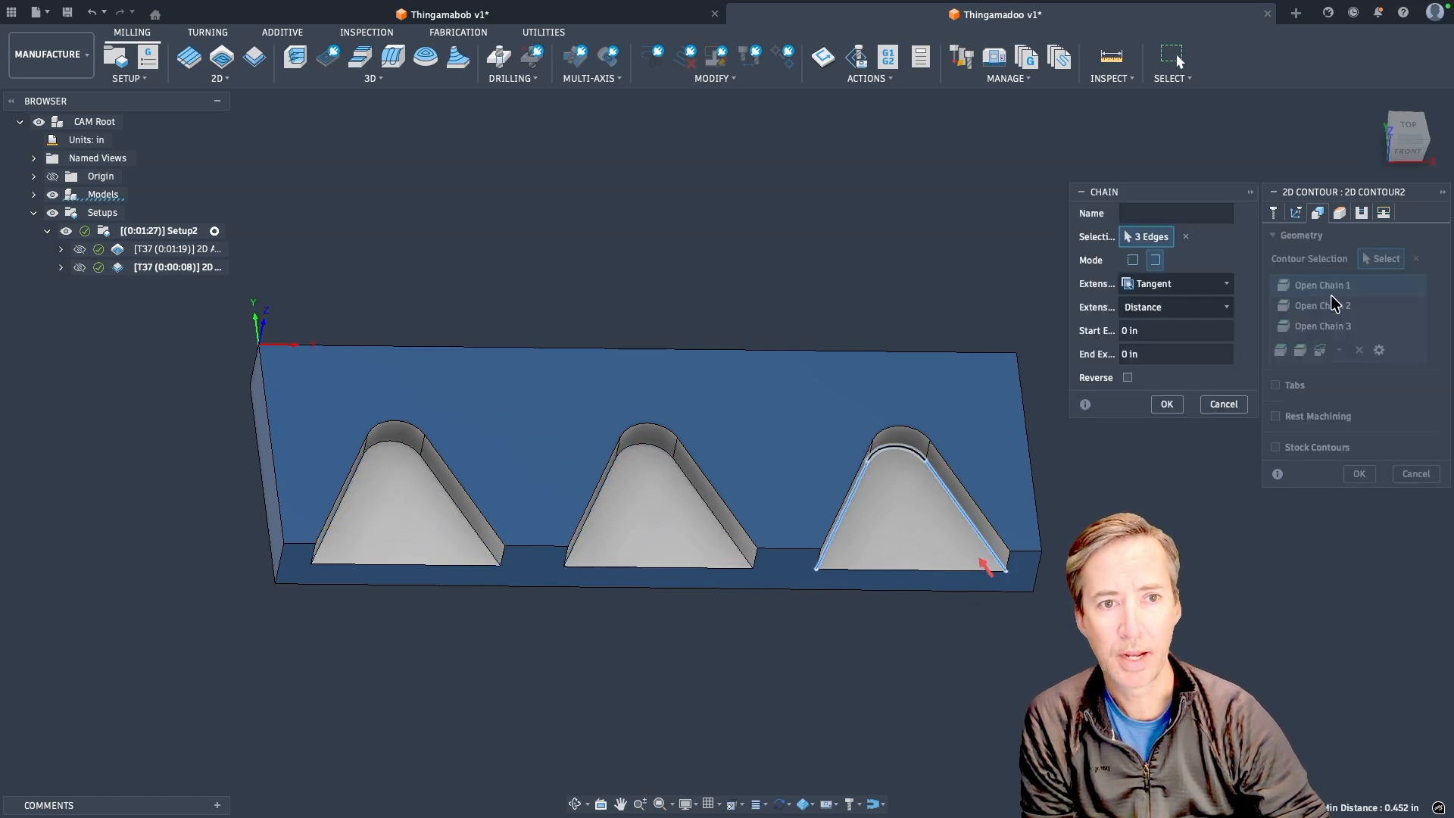
triple_click(1154, 330)
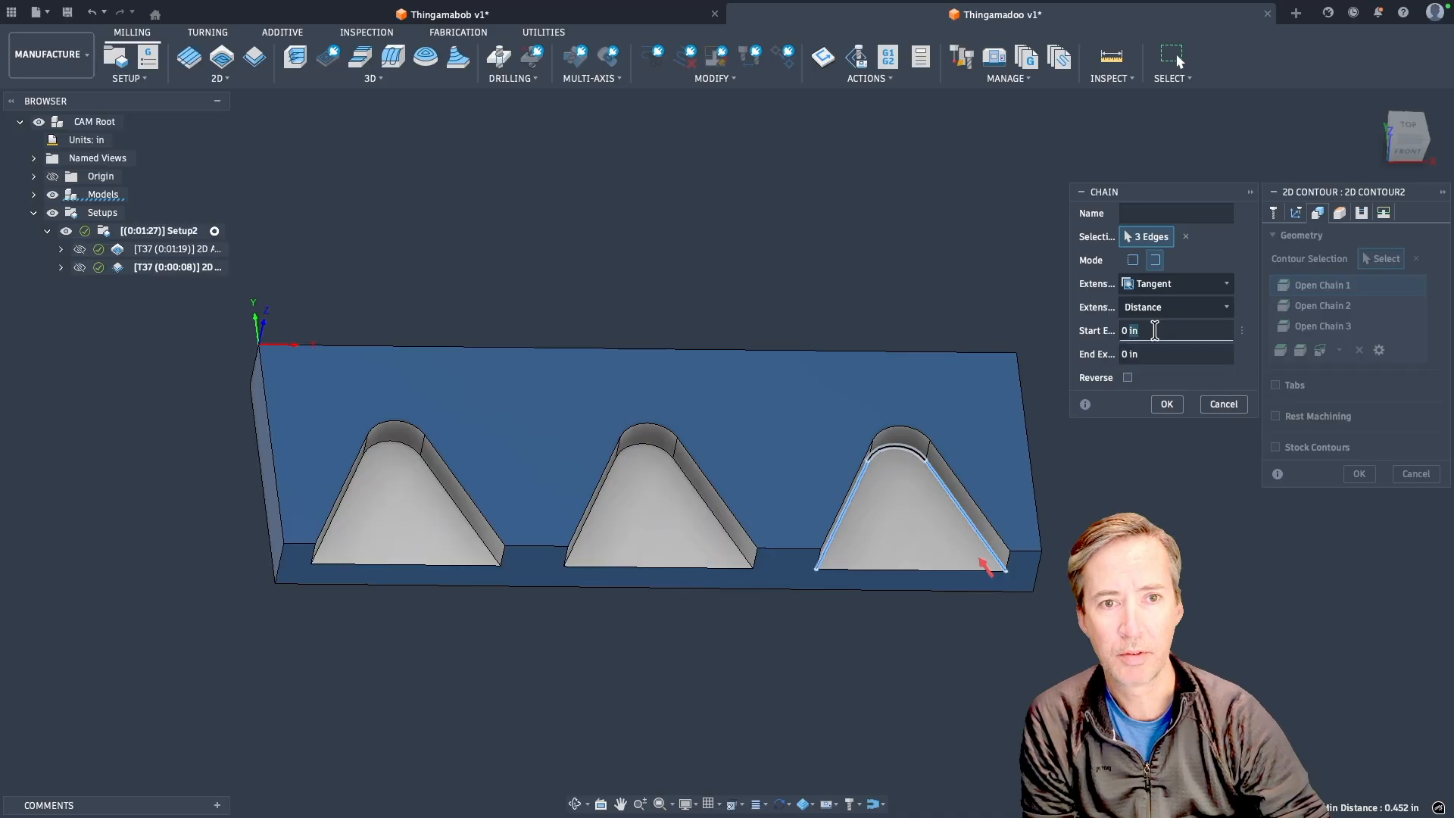
text(.1)
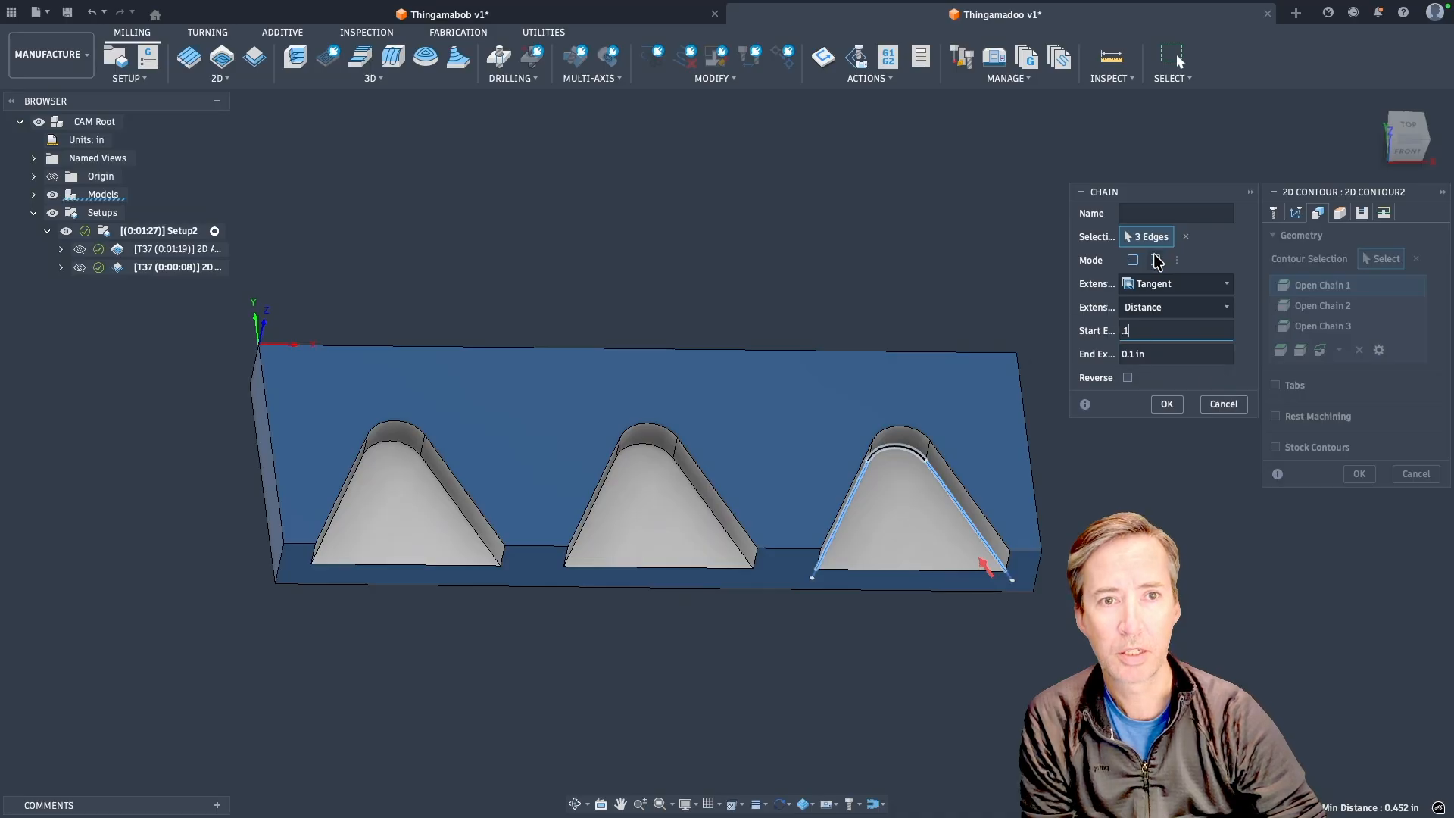
drag(1166, 194, 1062, 136)
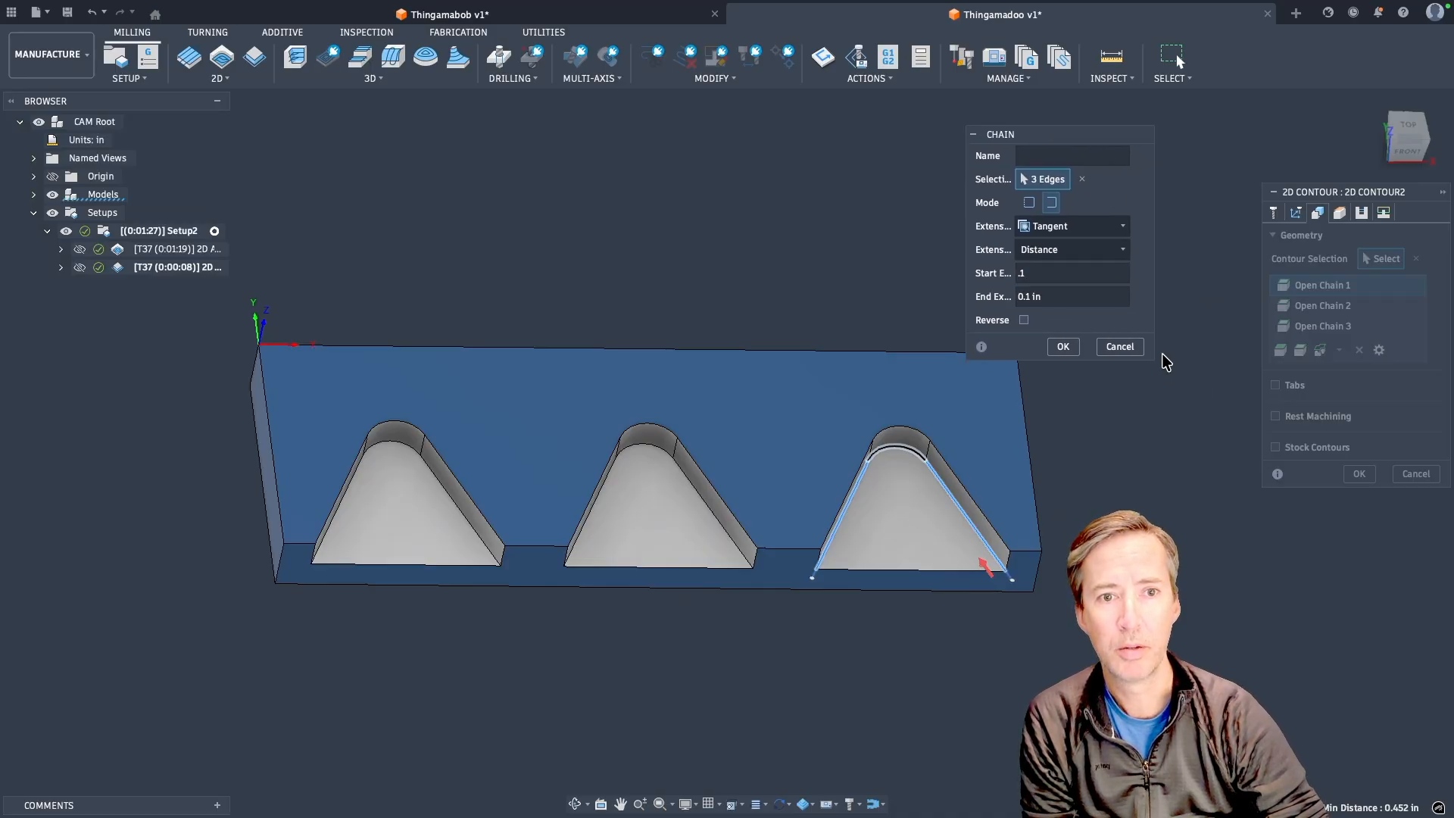
drag(1156, 358, 1237, 361)
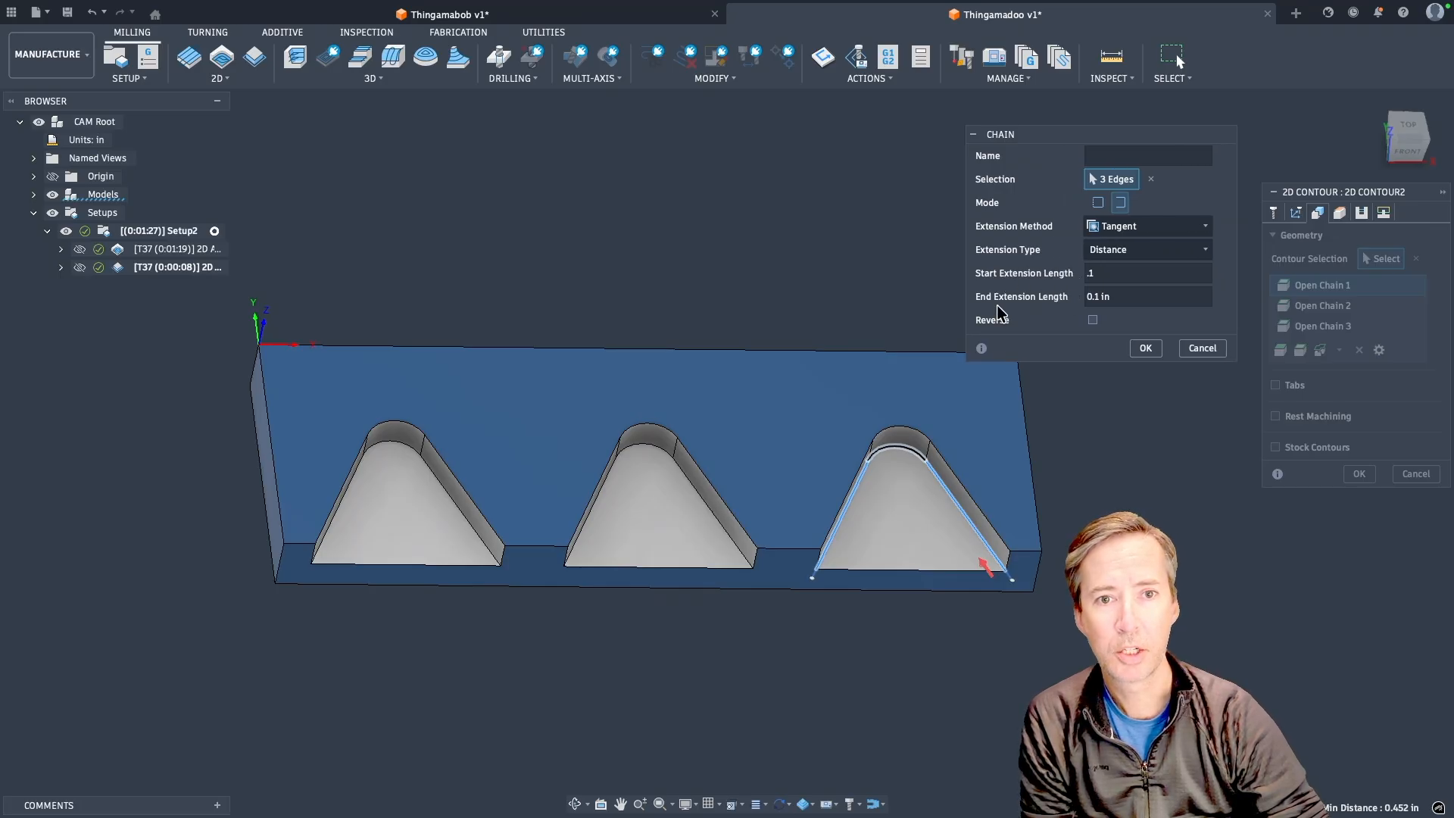
Inspect the tangent extensions at both ends of the rightmost pocket's chain and accept the chain settings.
scroll(938, 552, down, 2)
scroll(939, 553, up, 5)
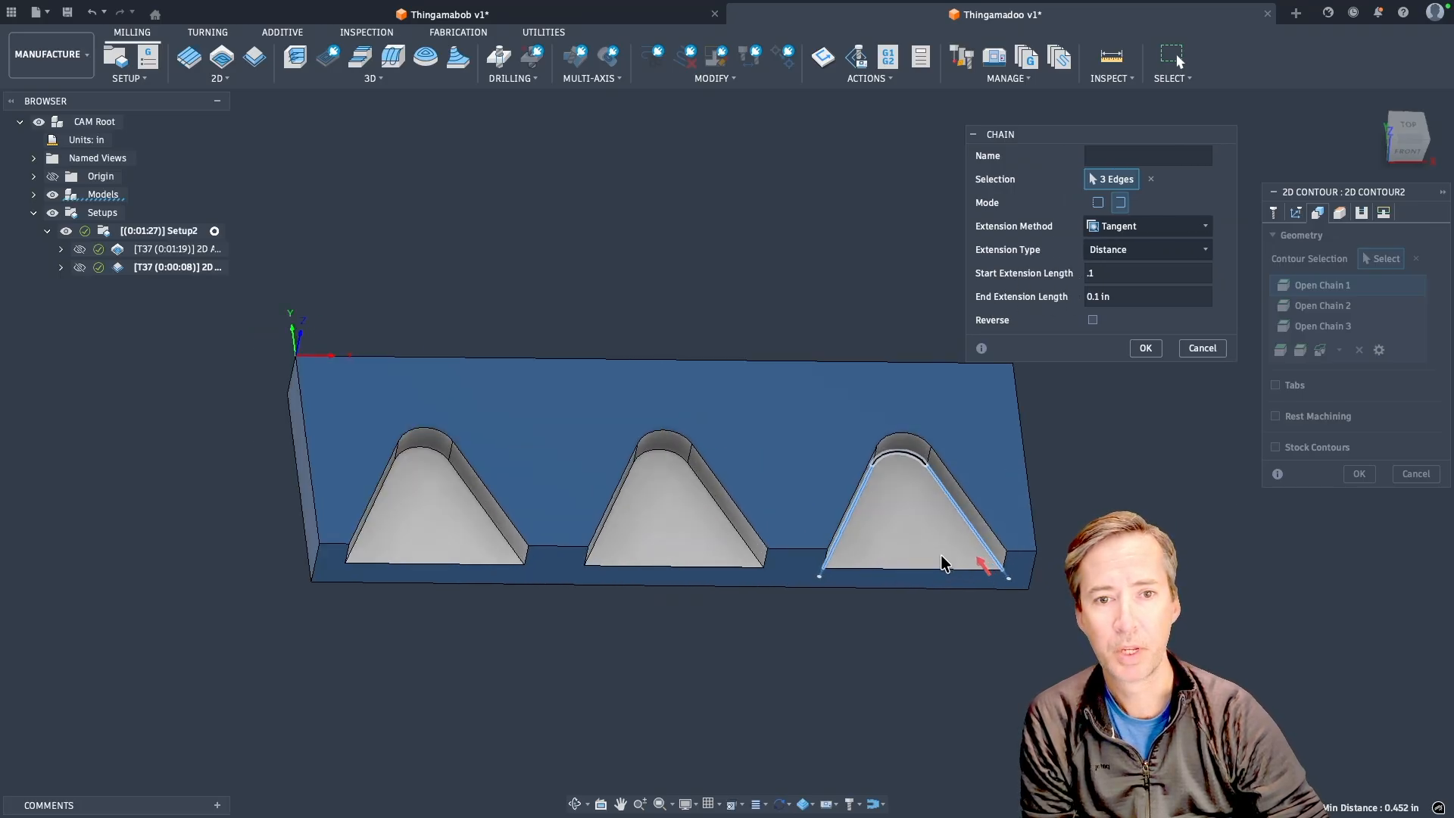
scroll(682, 583, up, 8)
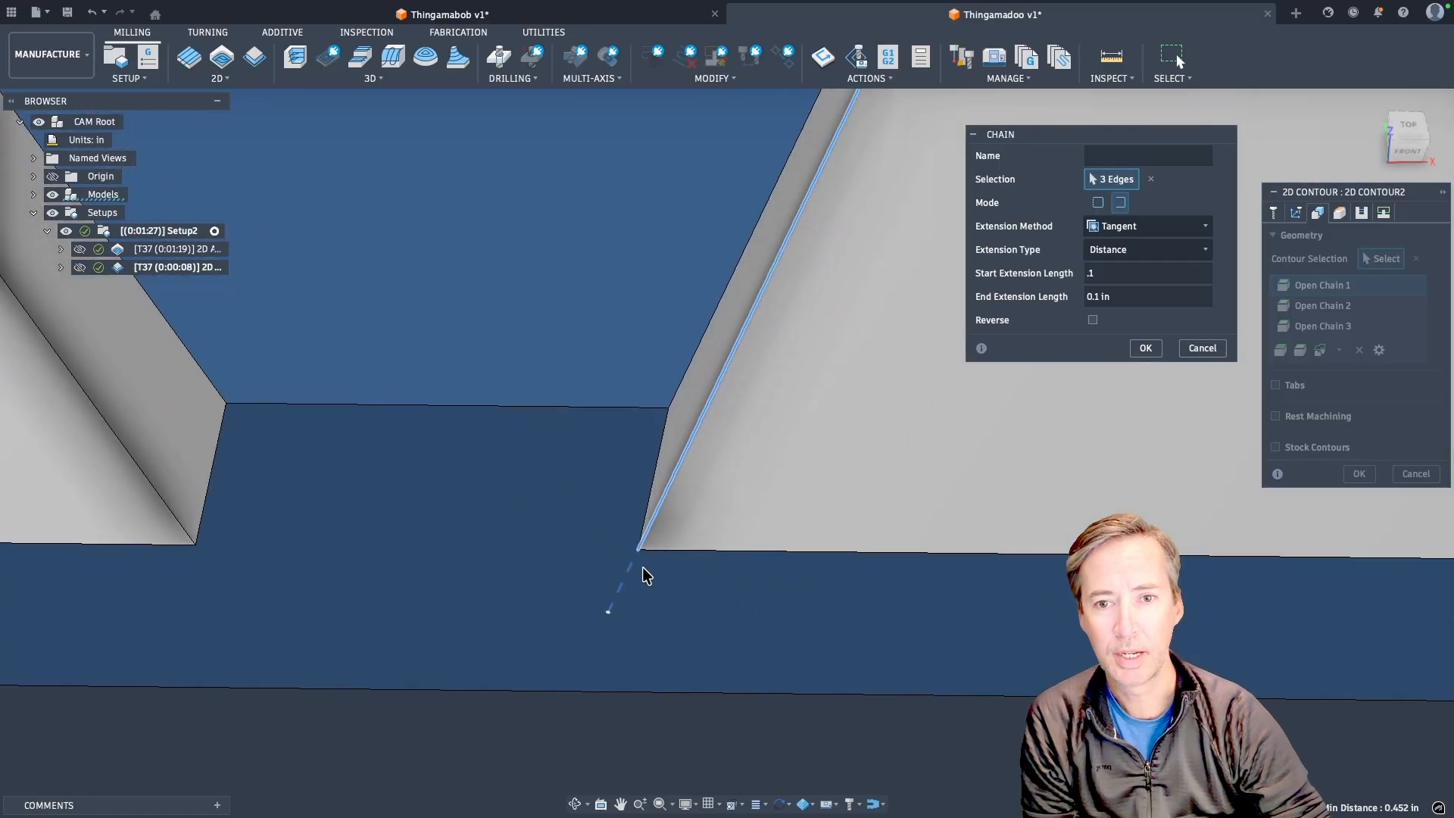
scroll(575, 594, down, 5)
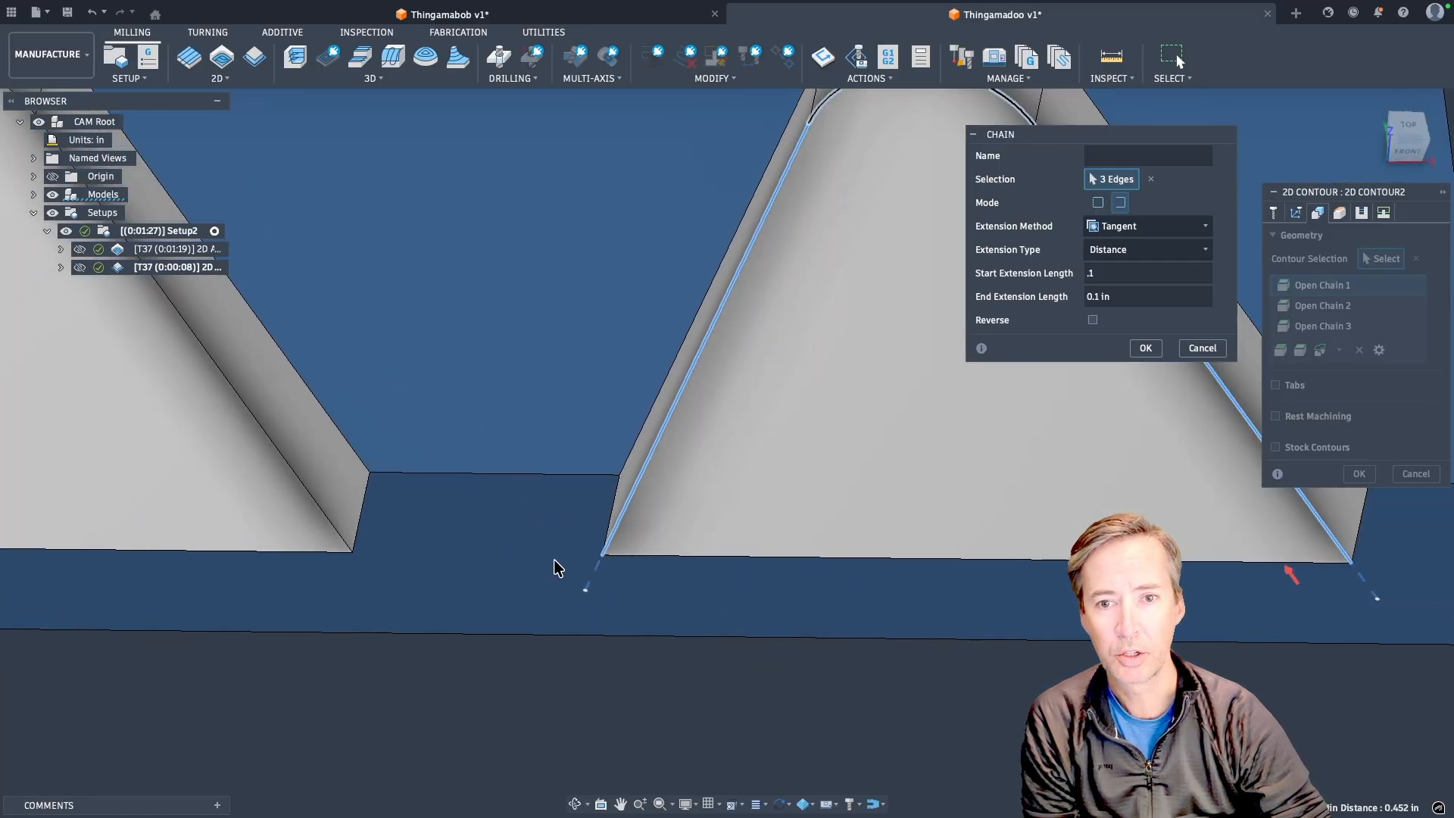
scroll(914, 598, up, 6)
scroll(914, 598, up, 1)
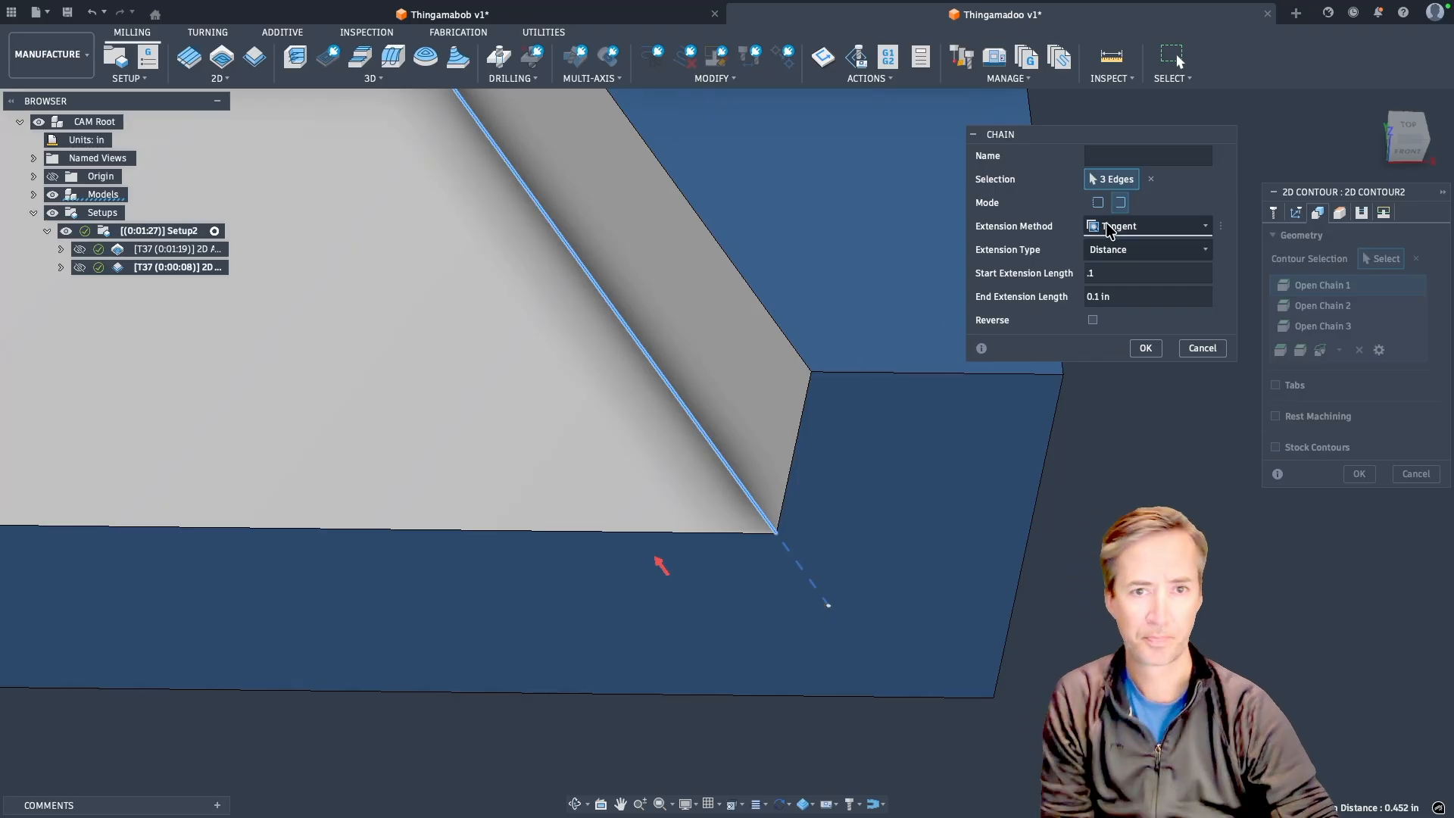
click(1104, 274)
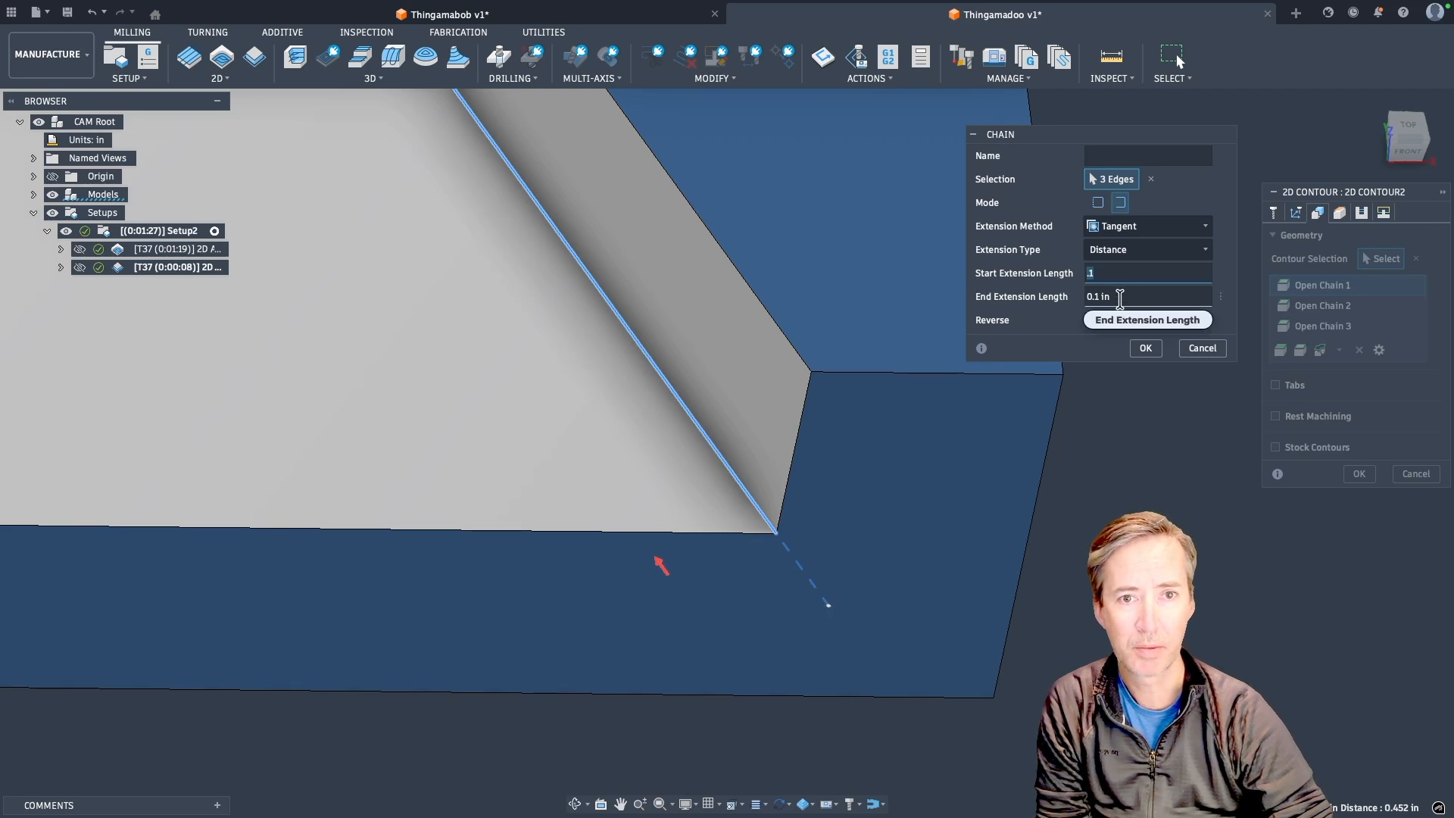
key(Tab)
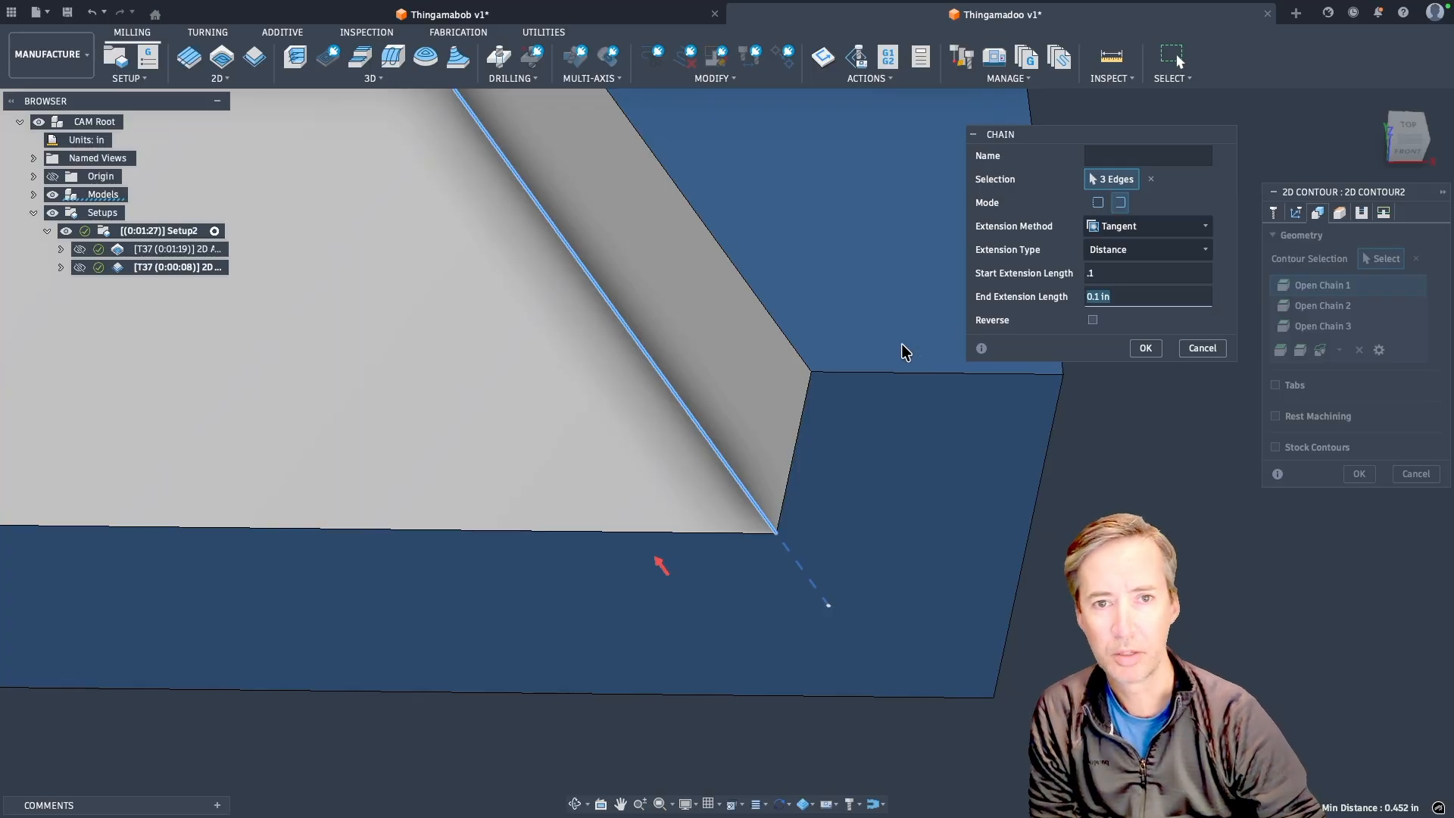
scroll(897, 352, down, 10)
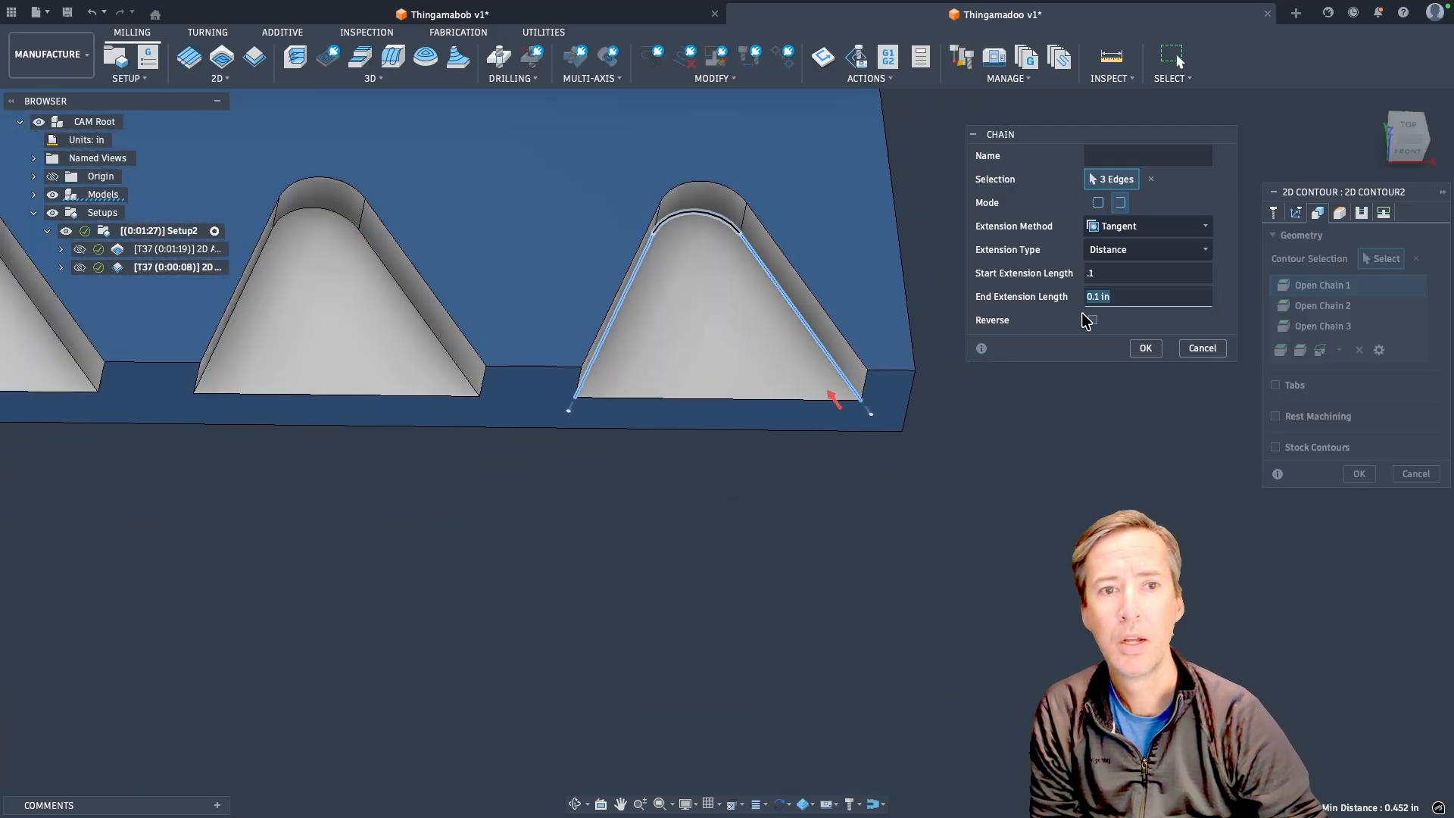
click(1145, 350)
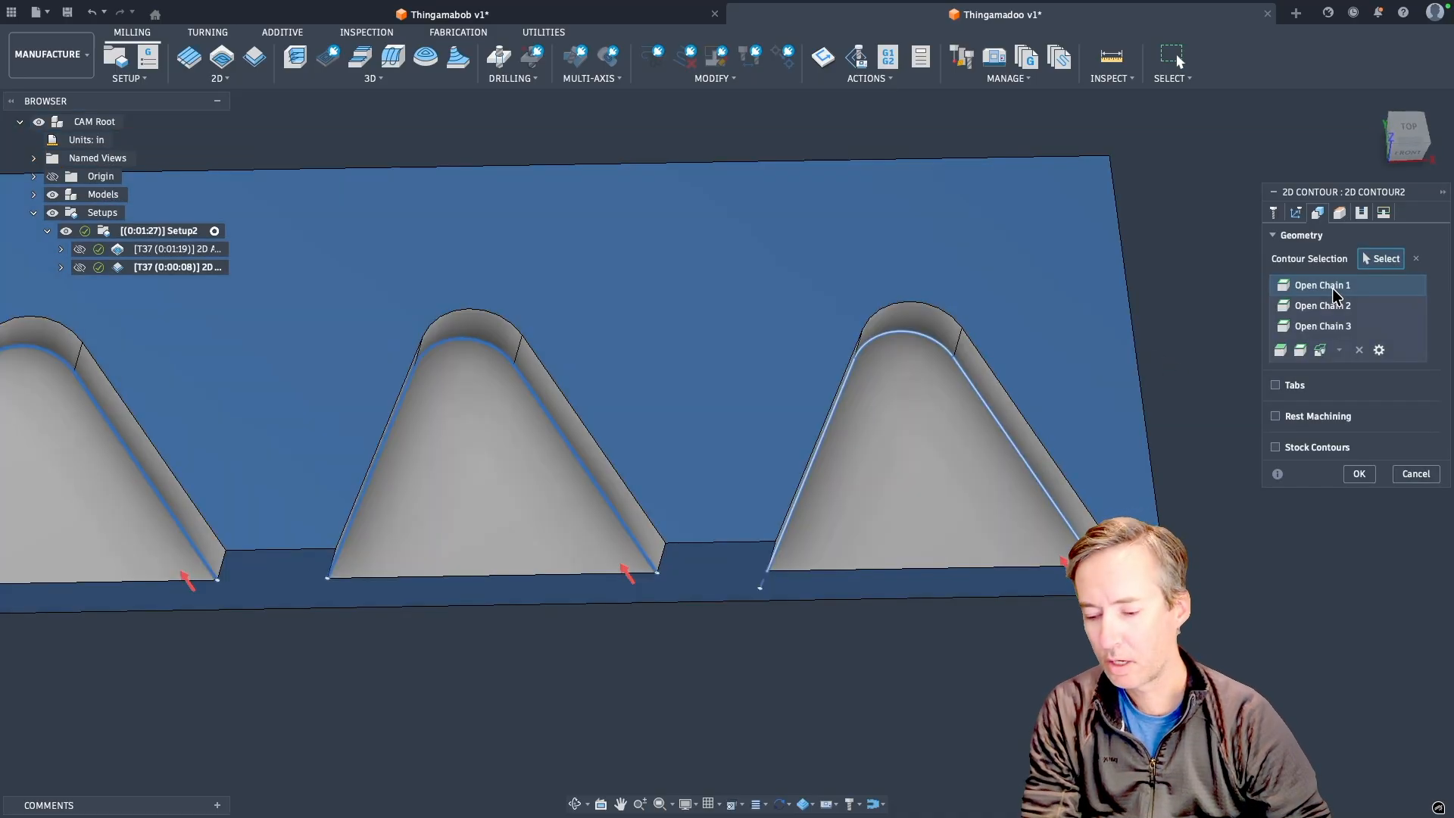
Align the extensions of all three open chains with a 0.1 in start and end length, and apply the 2D contour changes.
shift+click(1330, 327)
right_click(1326, 323)
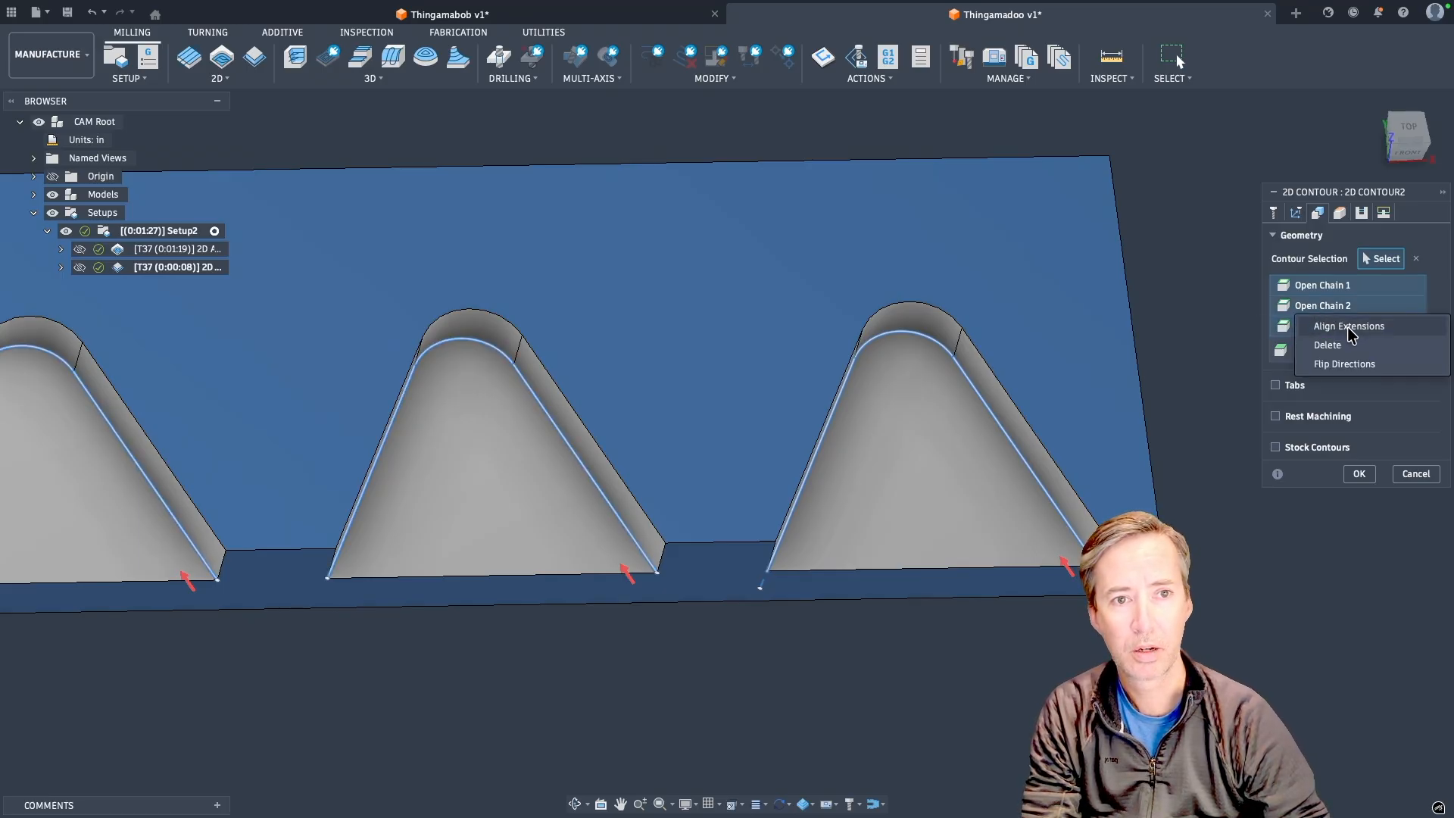
click(1349, 327)
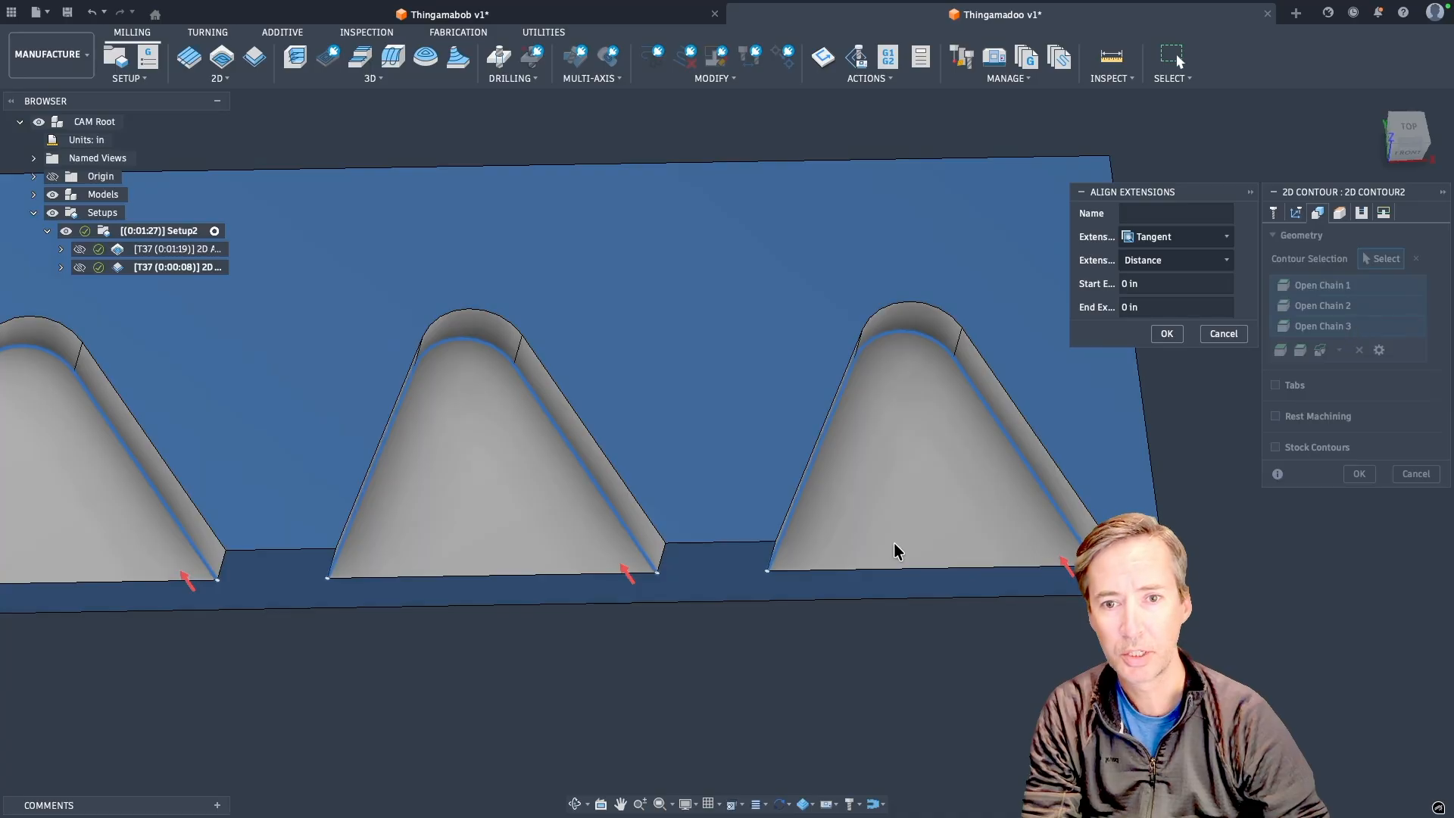
click(1171, 285)
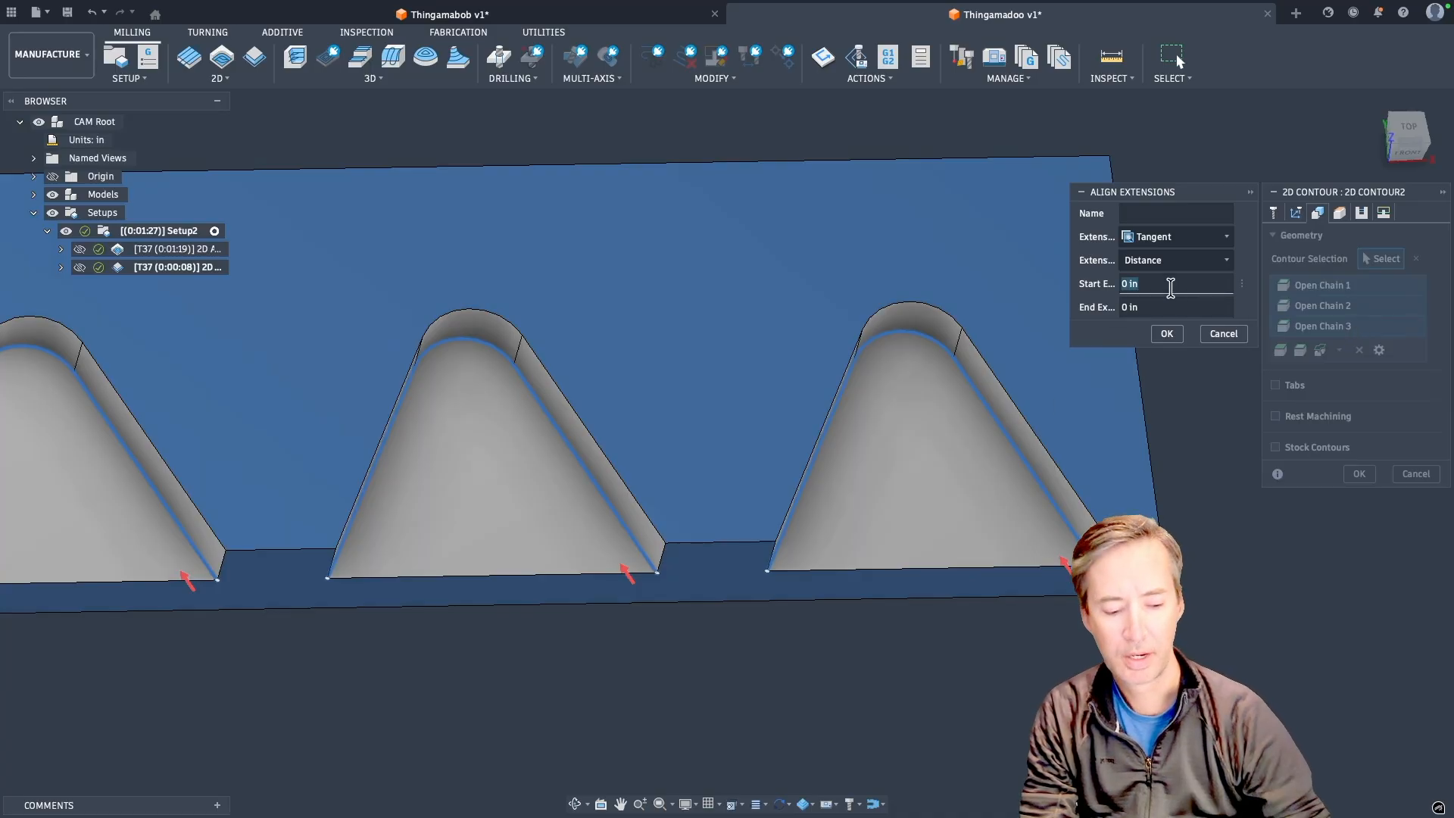
text(.1)
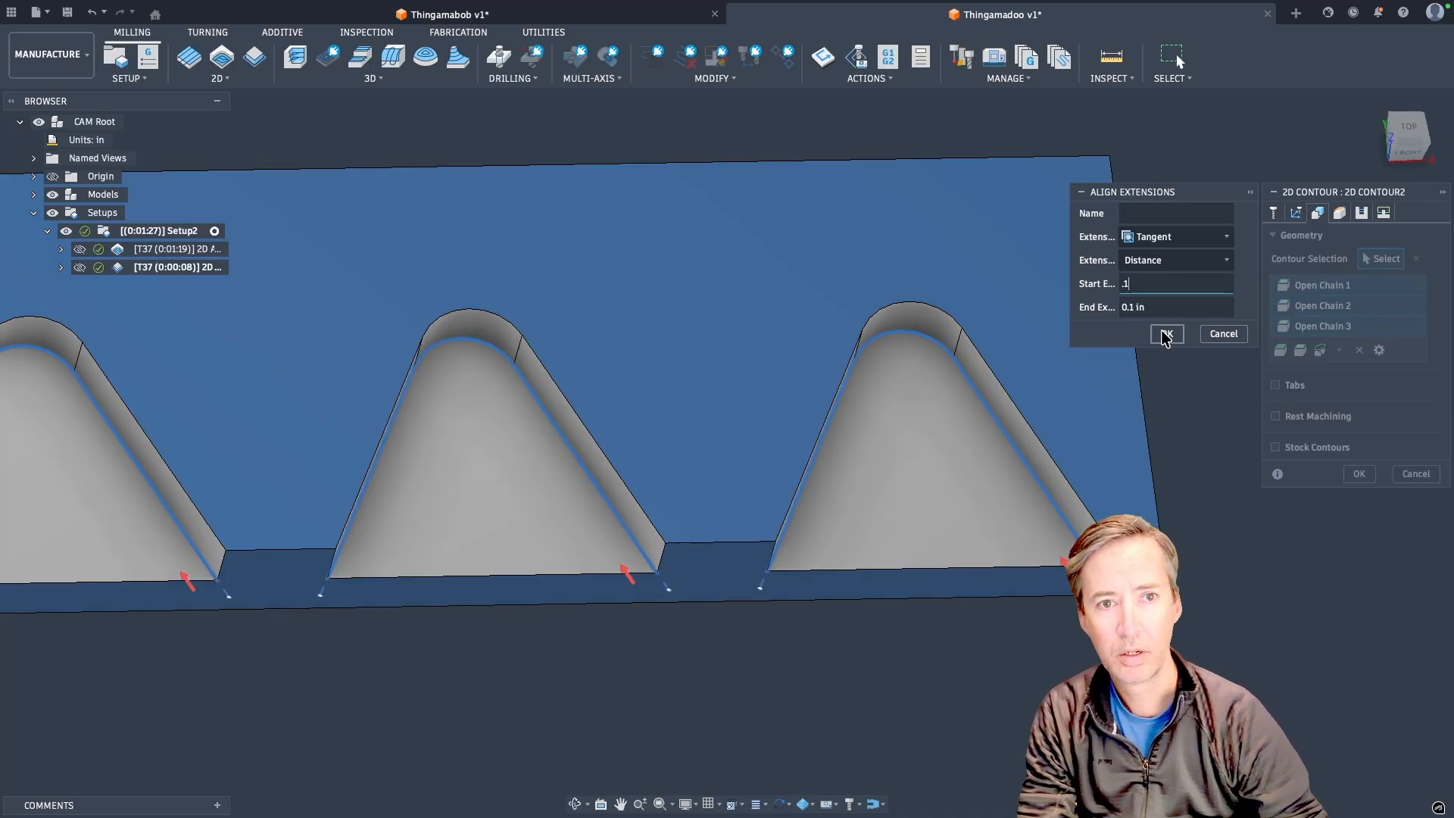
click(1166, 334)
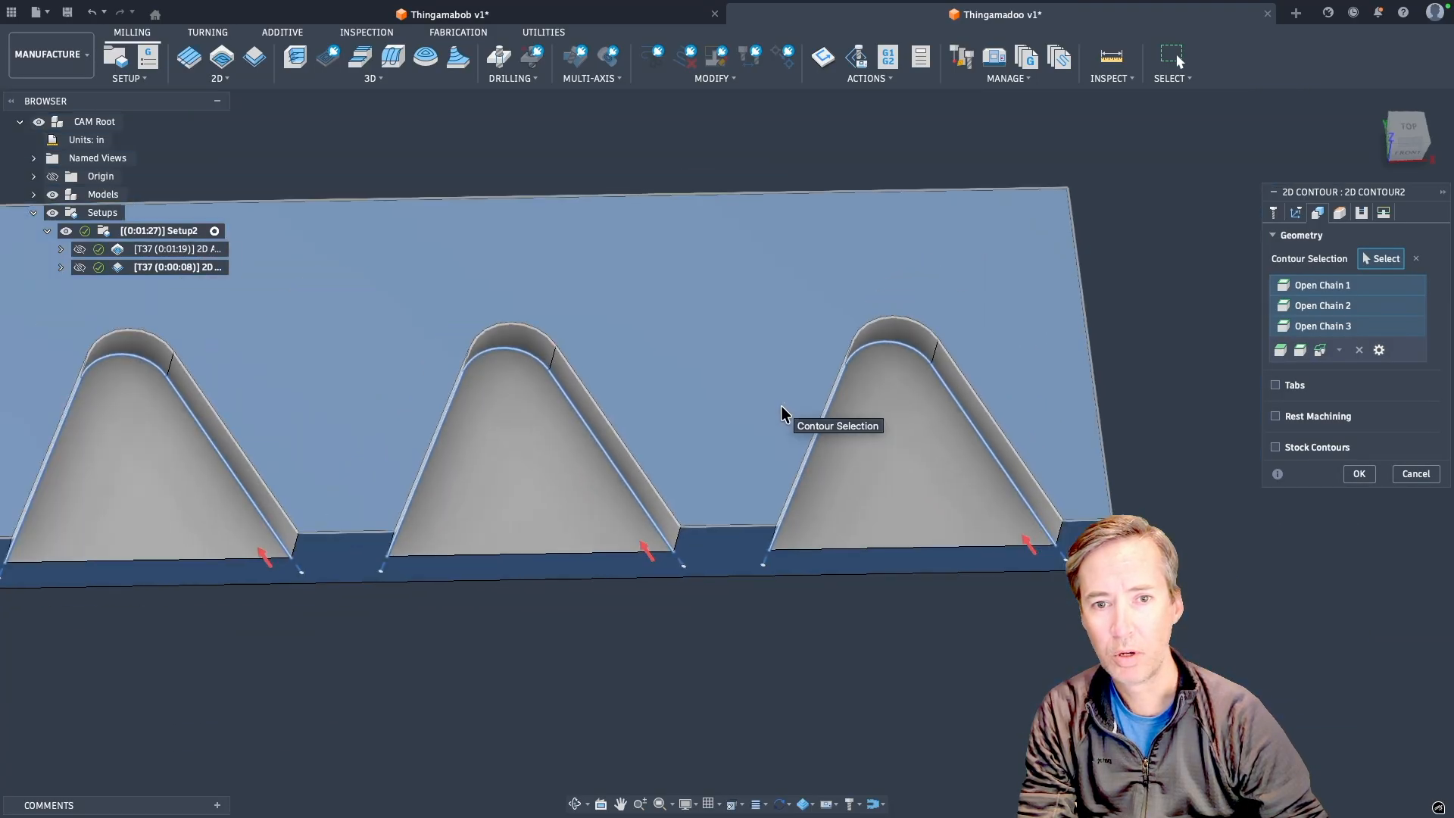
scroll(779, 406, down, 2)
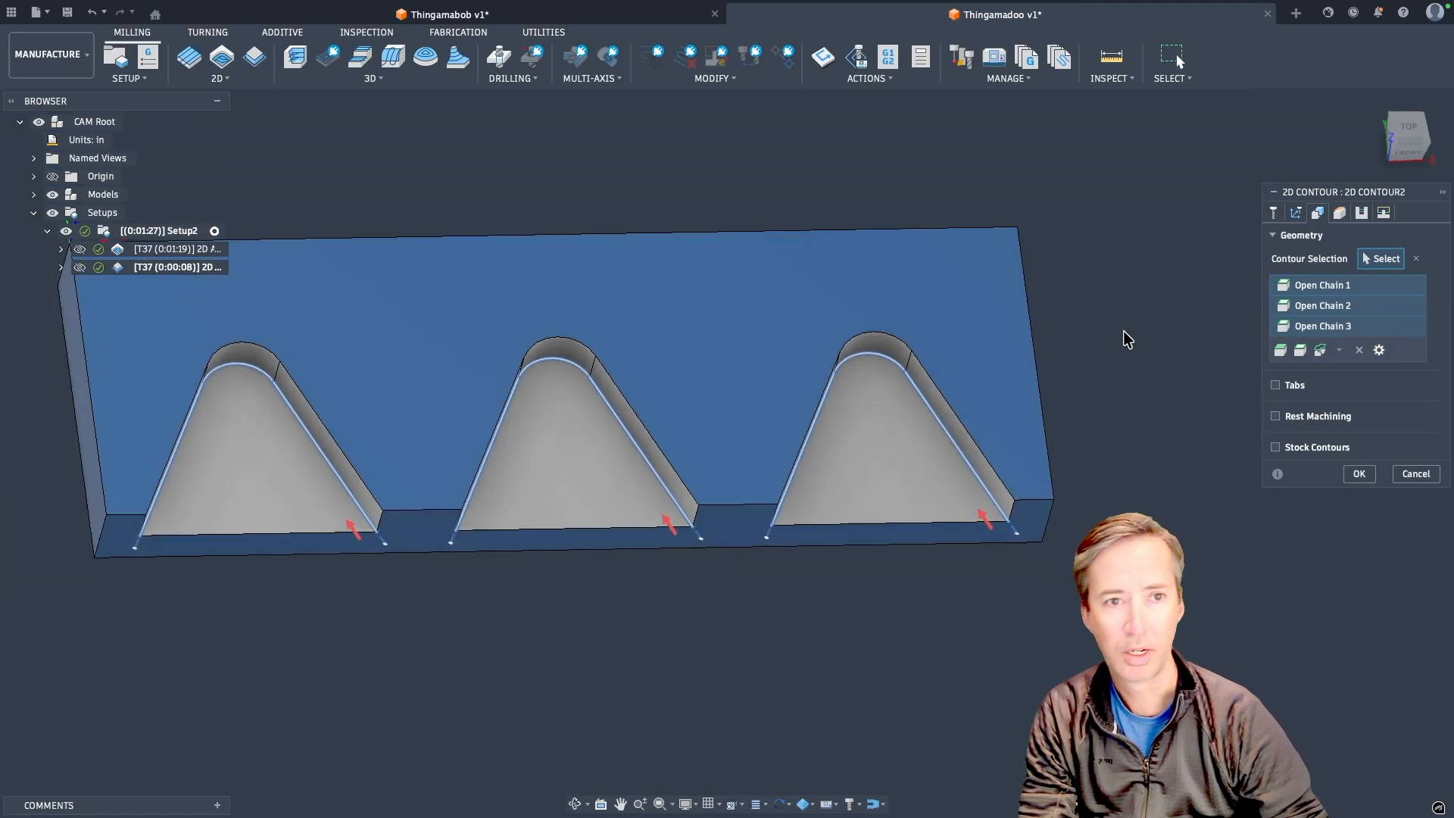
click(1359, 473)
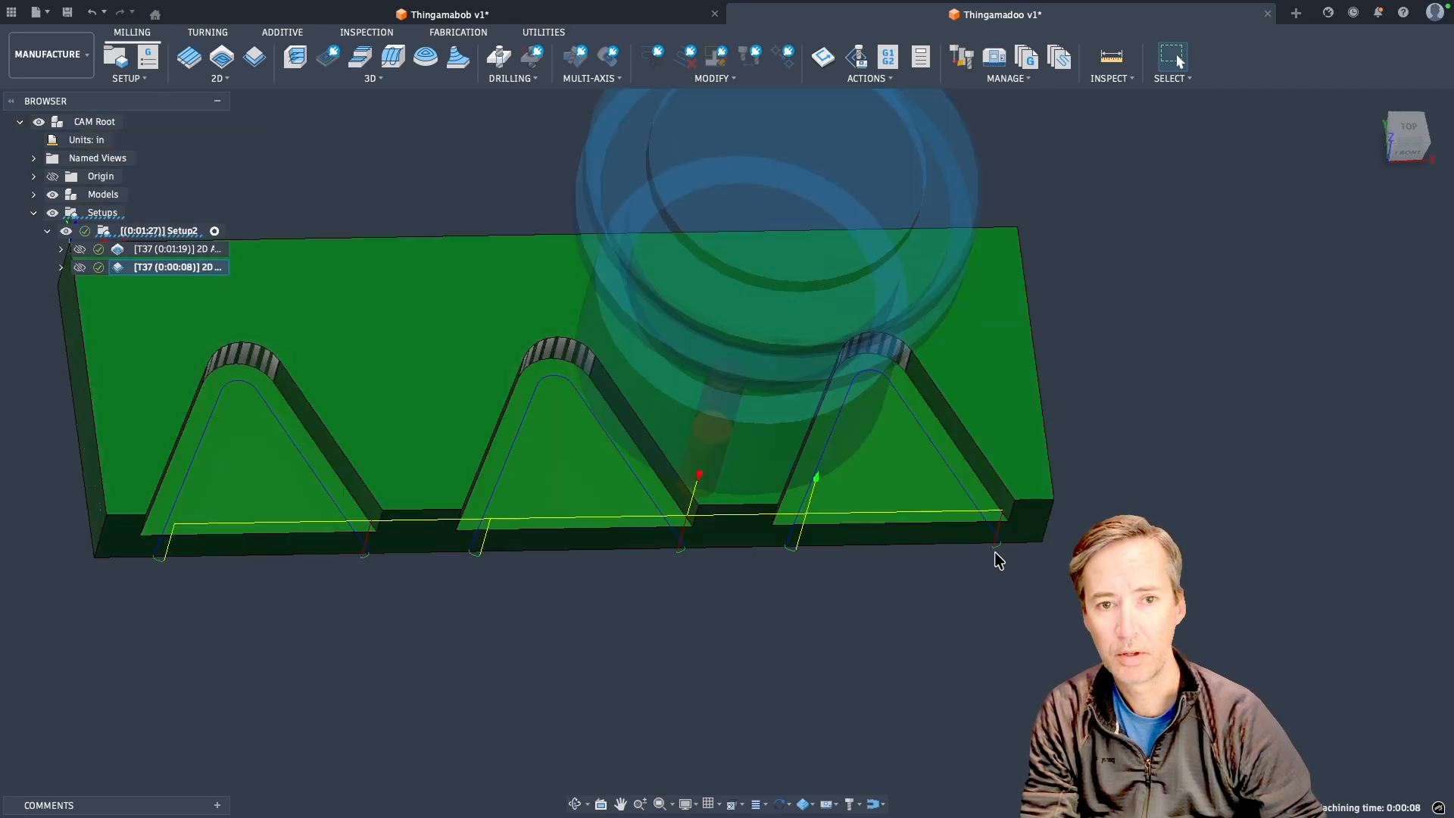
Examine how the contour toolpath enters and exits at the open ends of the triangular pockets.
scroll(997, 560, up, 10)
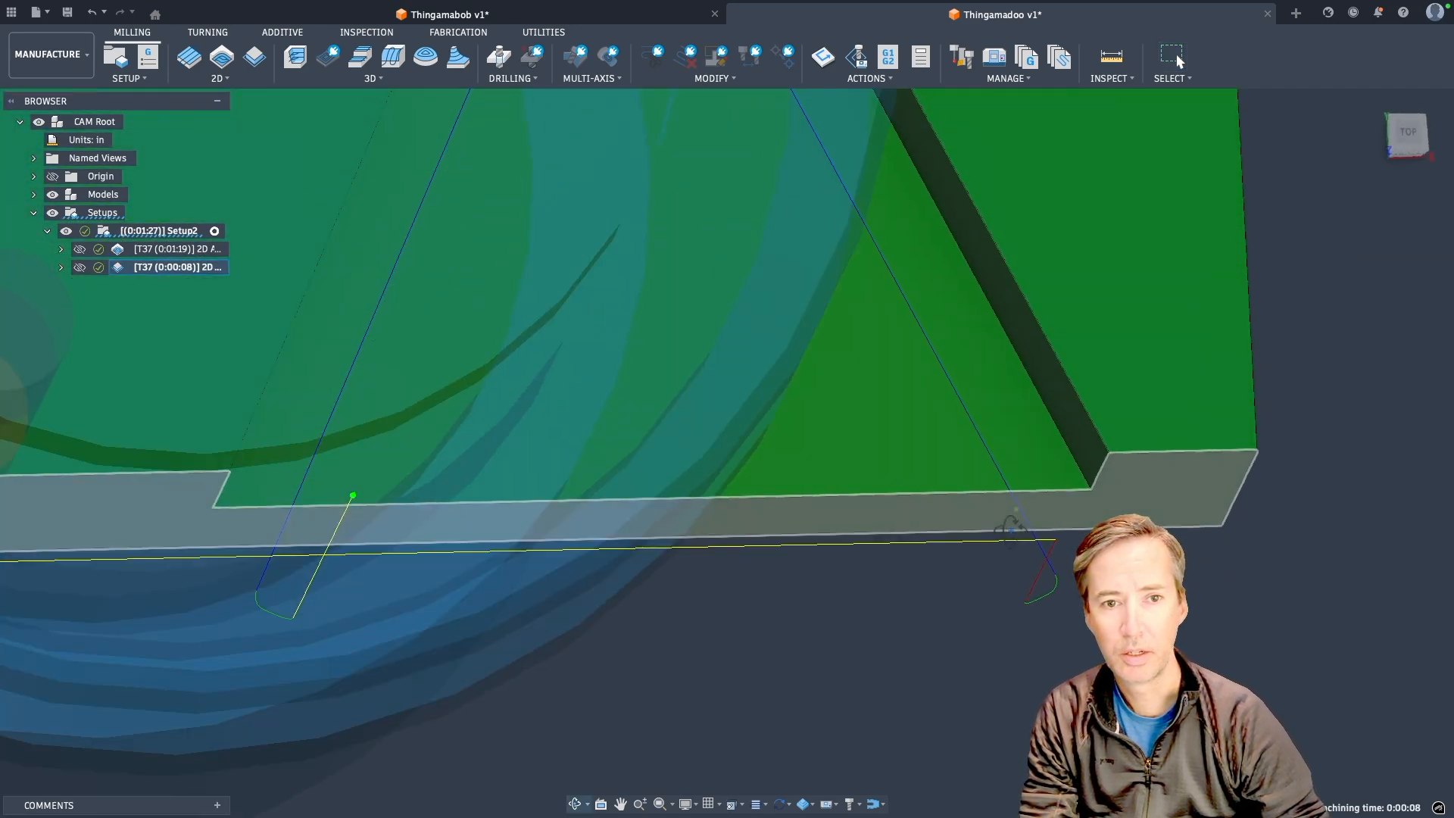
shift+middle_drag(1010, 528, 1015, 553)
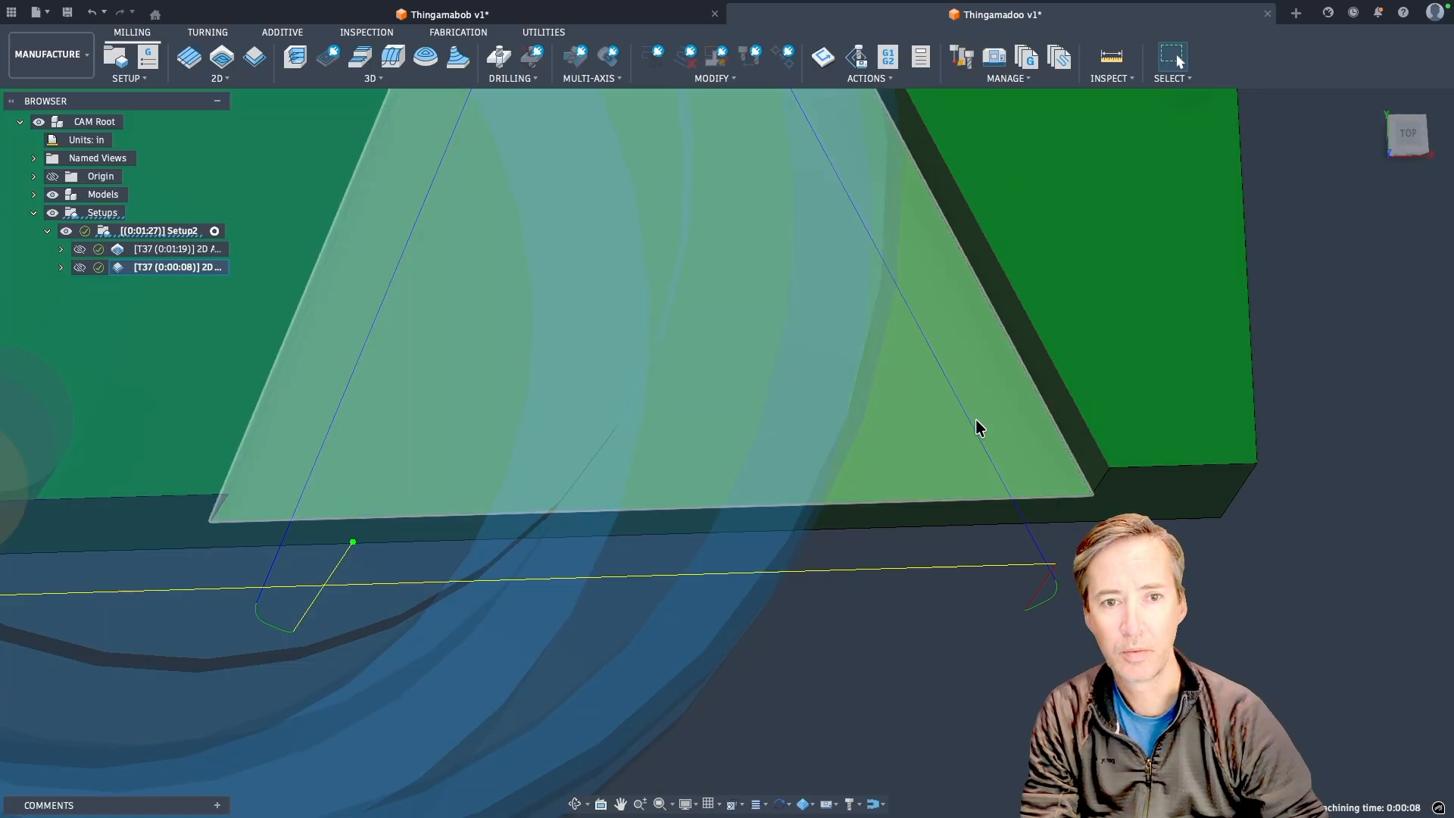
scroll(980, 429, down, 4)
scroll(975, 470, down, 6)
shift+middle_drag(974, 474, 977, 444)
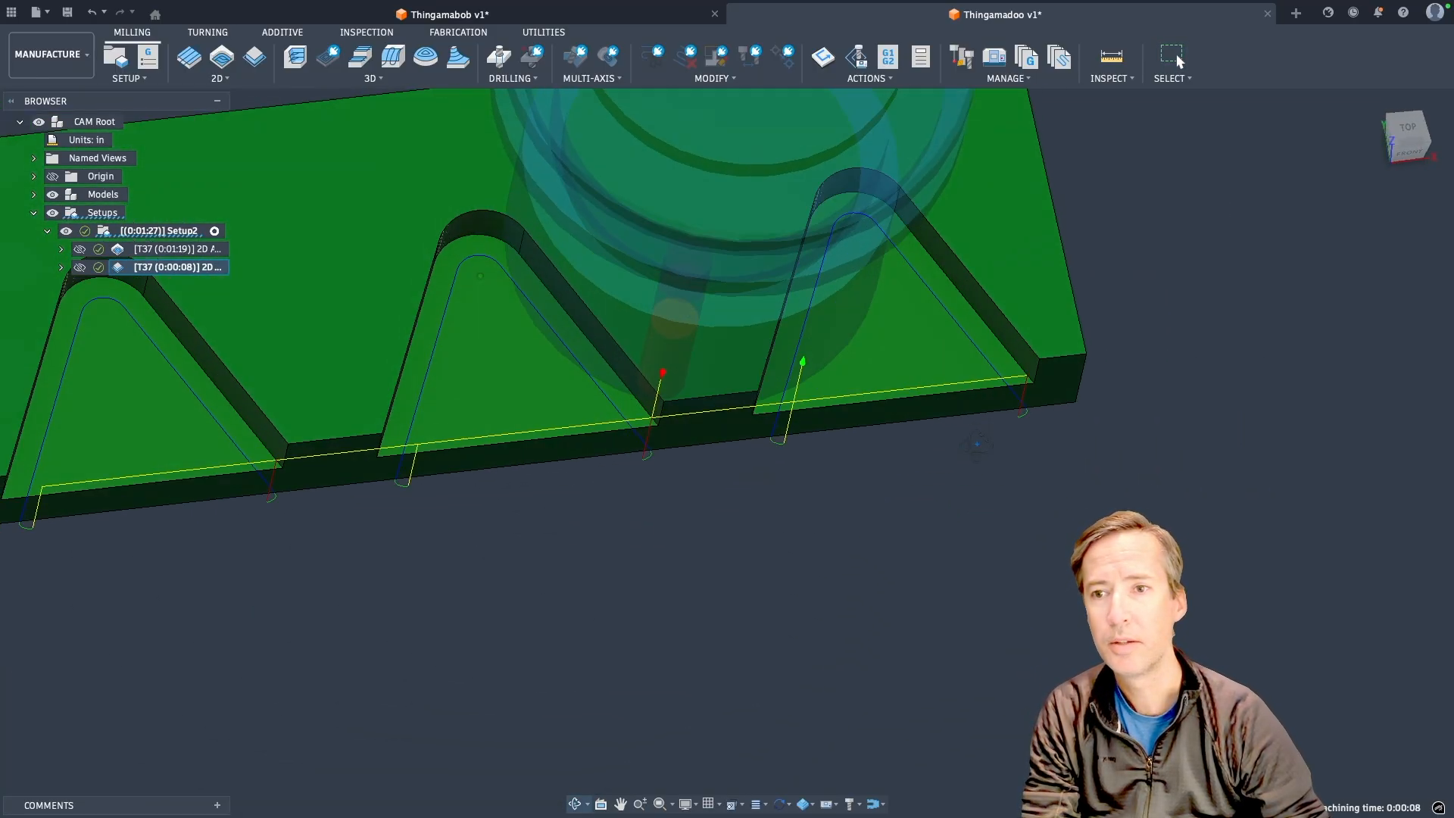
scroll(912, 471, down, 5)
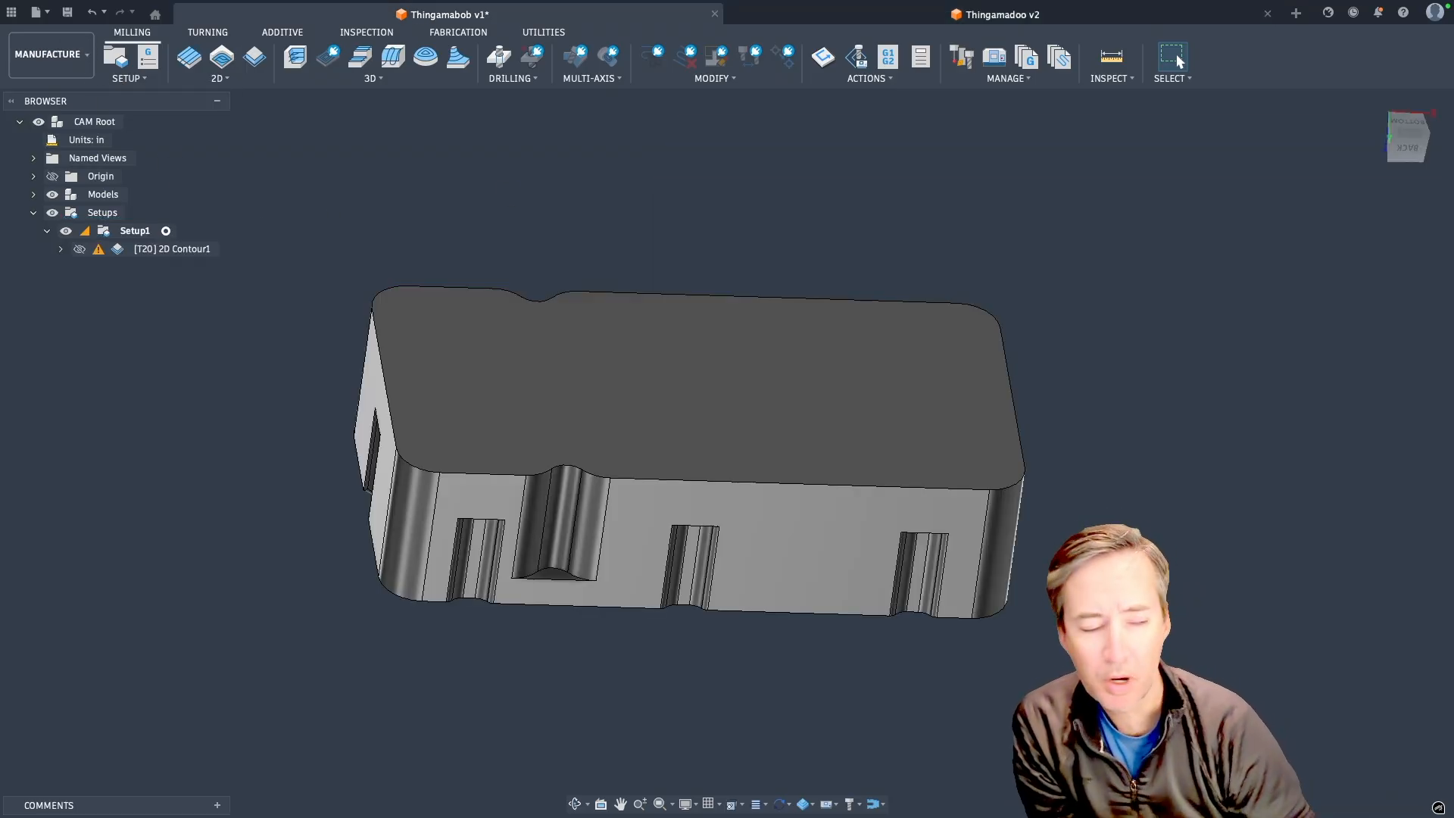
Examine the Thingamabob part's side walls from several angles, including the flat long face and its slots and notch.
shift+middle_drag(222, 530, 1066, 471)
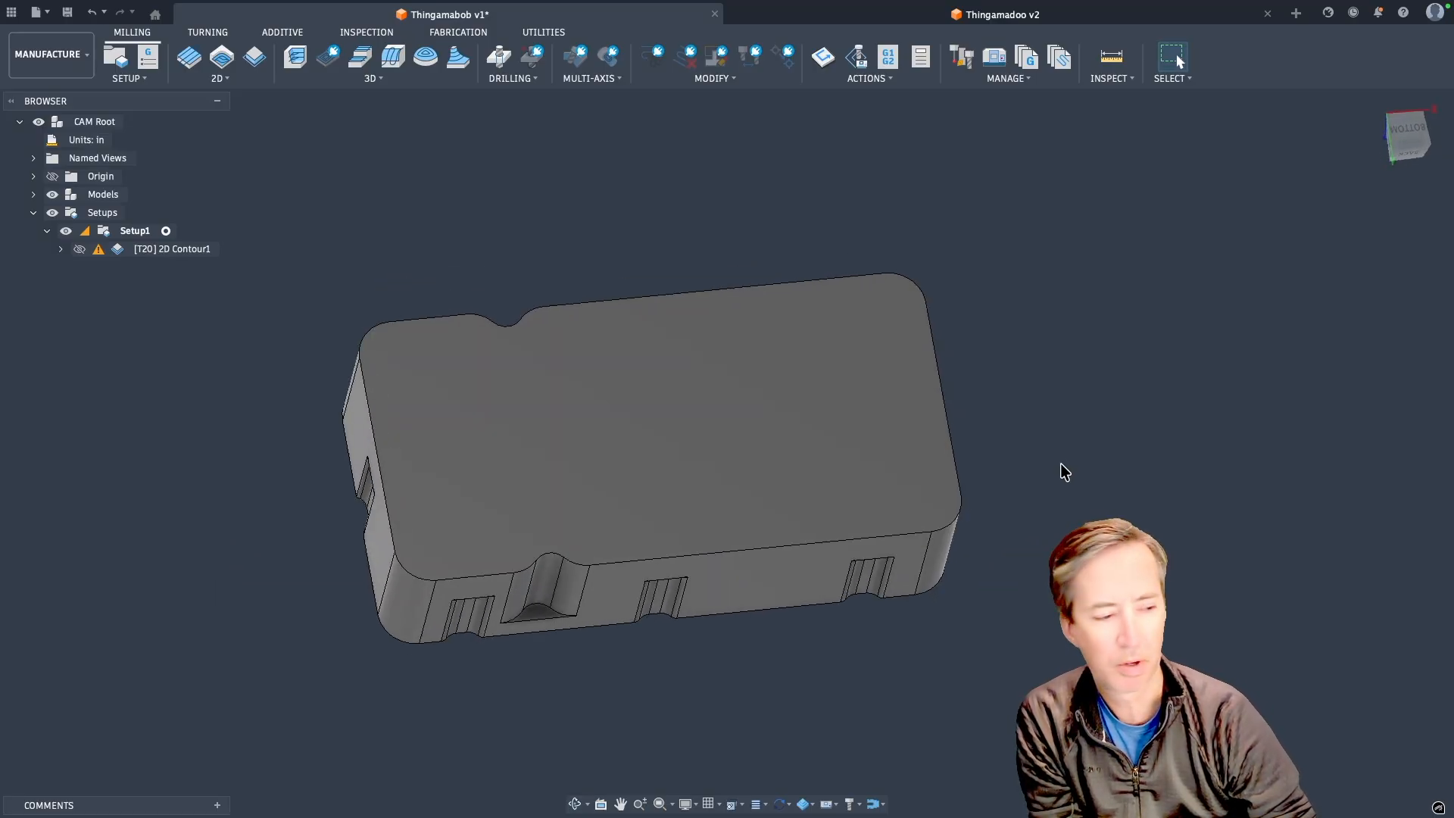
shift+middle_drag(442, 509, 605, 473)
shift+middle_drag(496, 544, 409, 495)
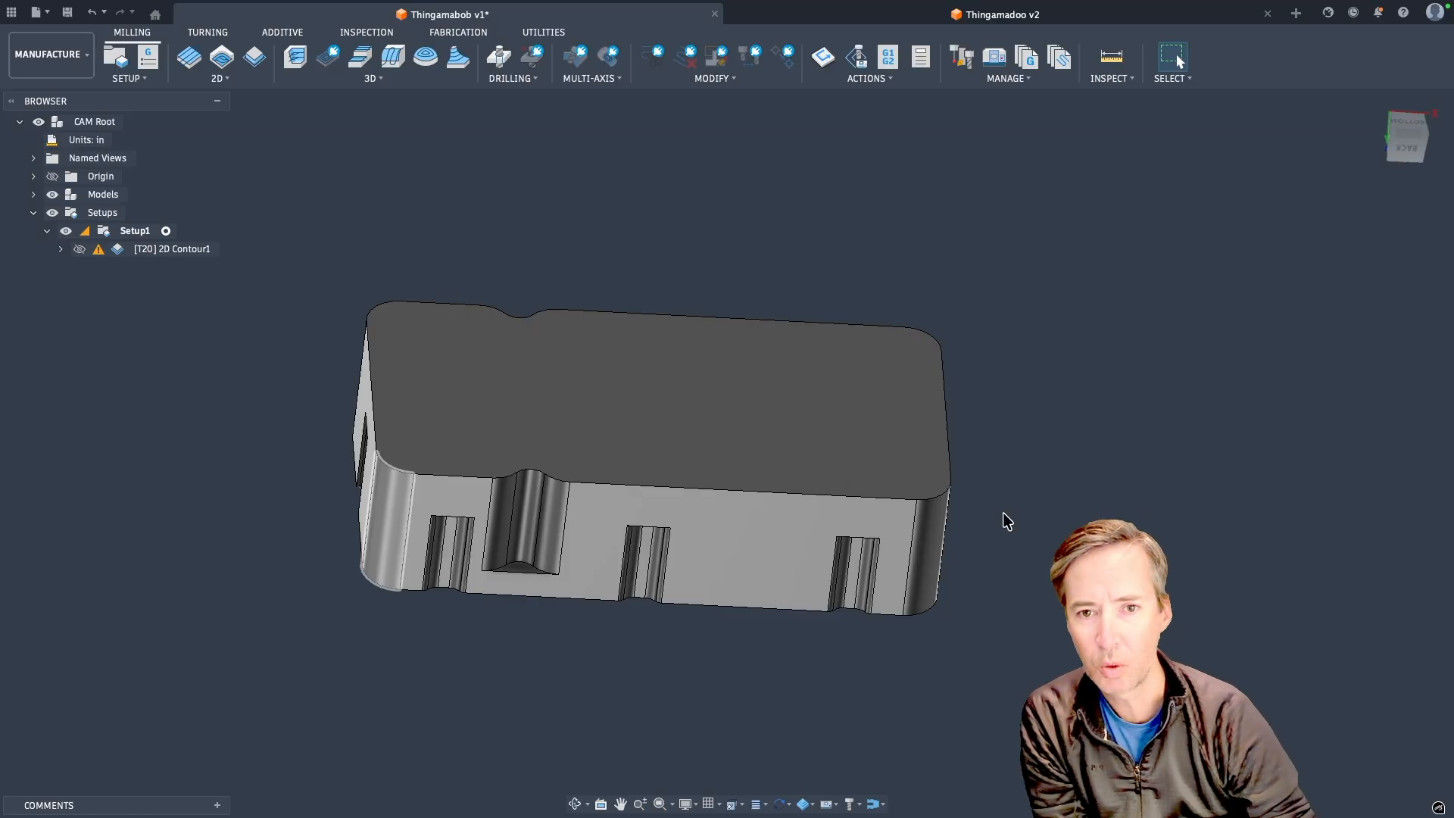
scroll(561, 523, down, 3)
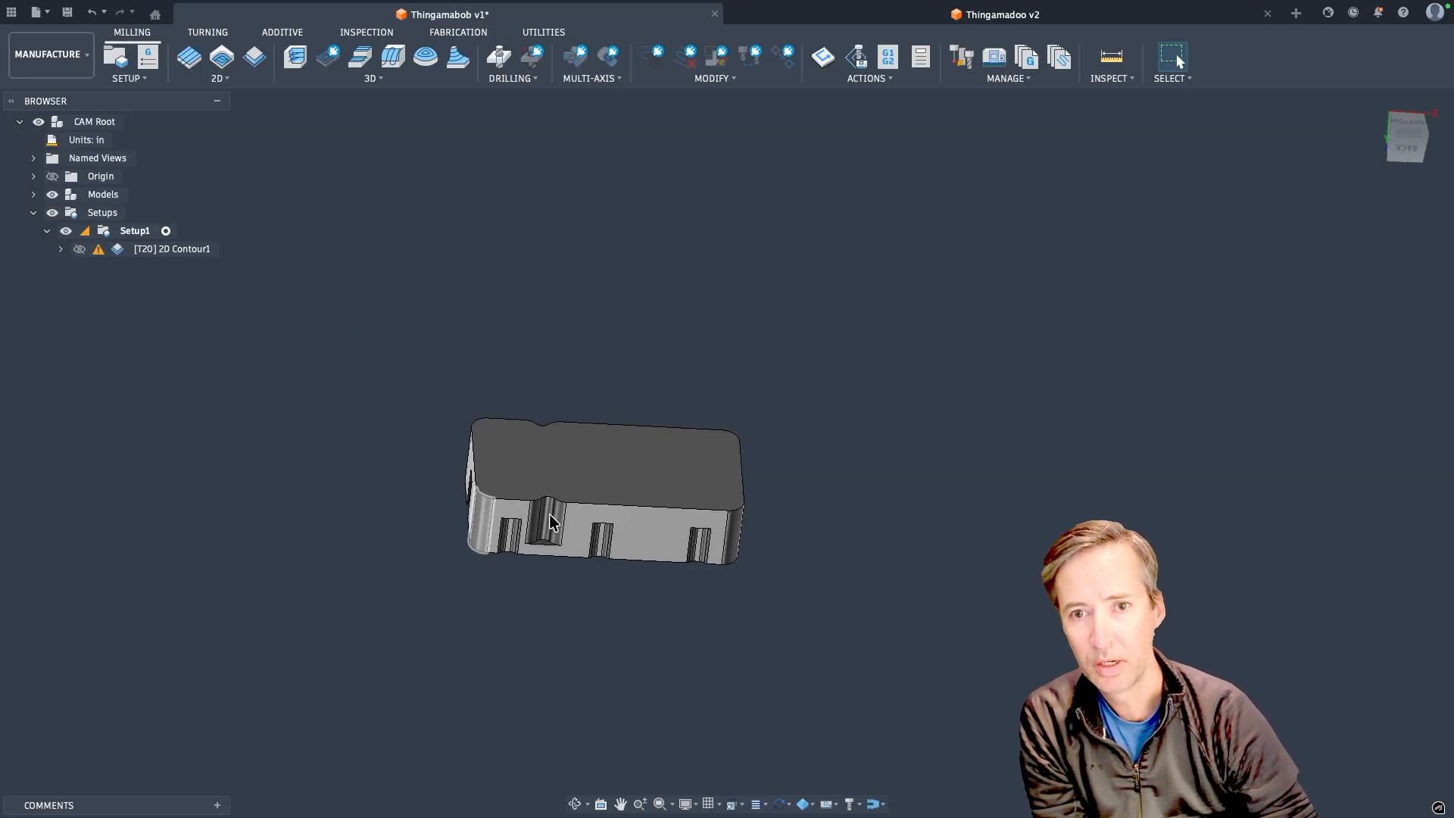
scroll(550, 492, up, 6)
shift+middle_drag(544, 483, 877, 568)
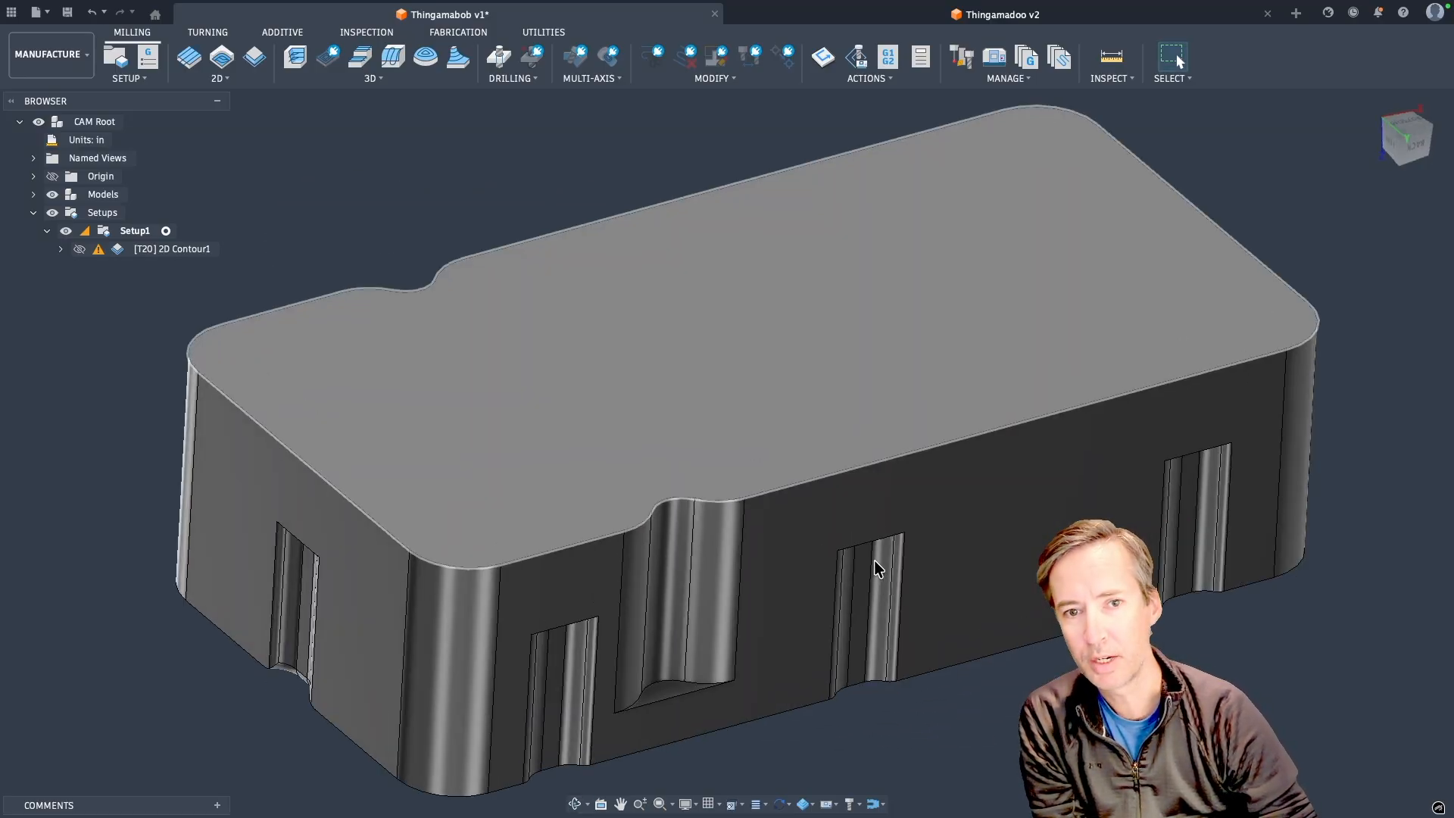
click(955, 502)
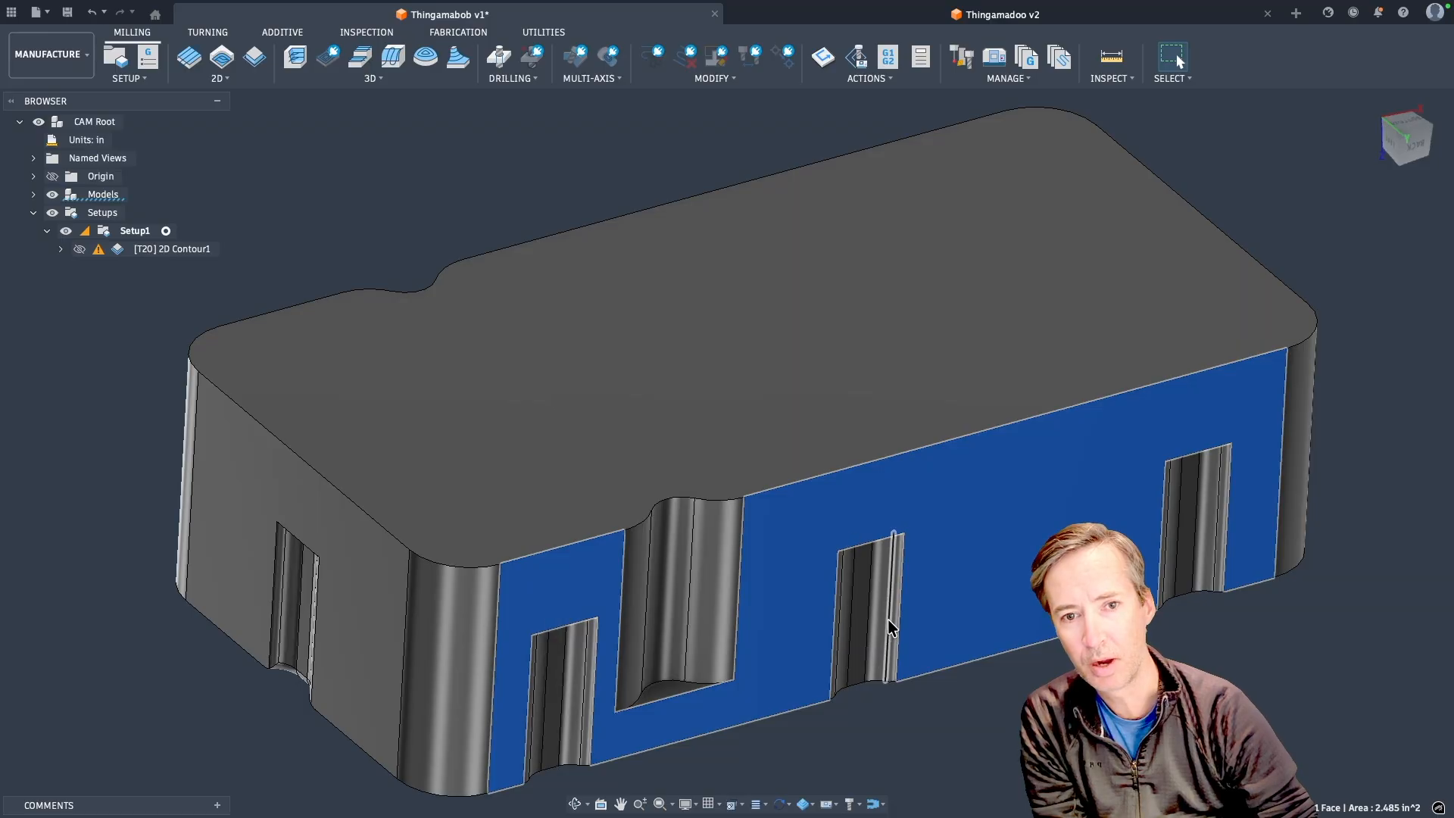
mouse_move(315, 605)
shift+middle_down()
mouse_move(274, 584)
mouse_move(309, 598)
shift+middle_up()
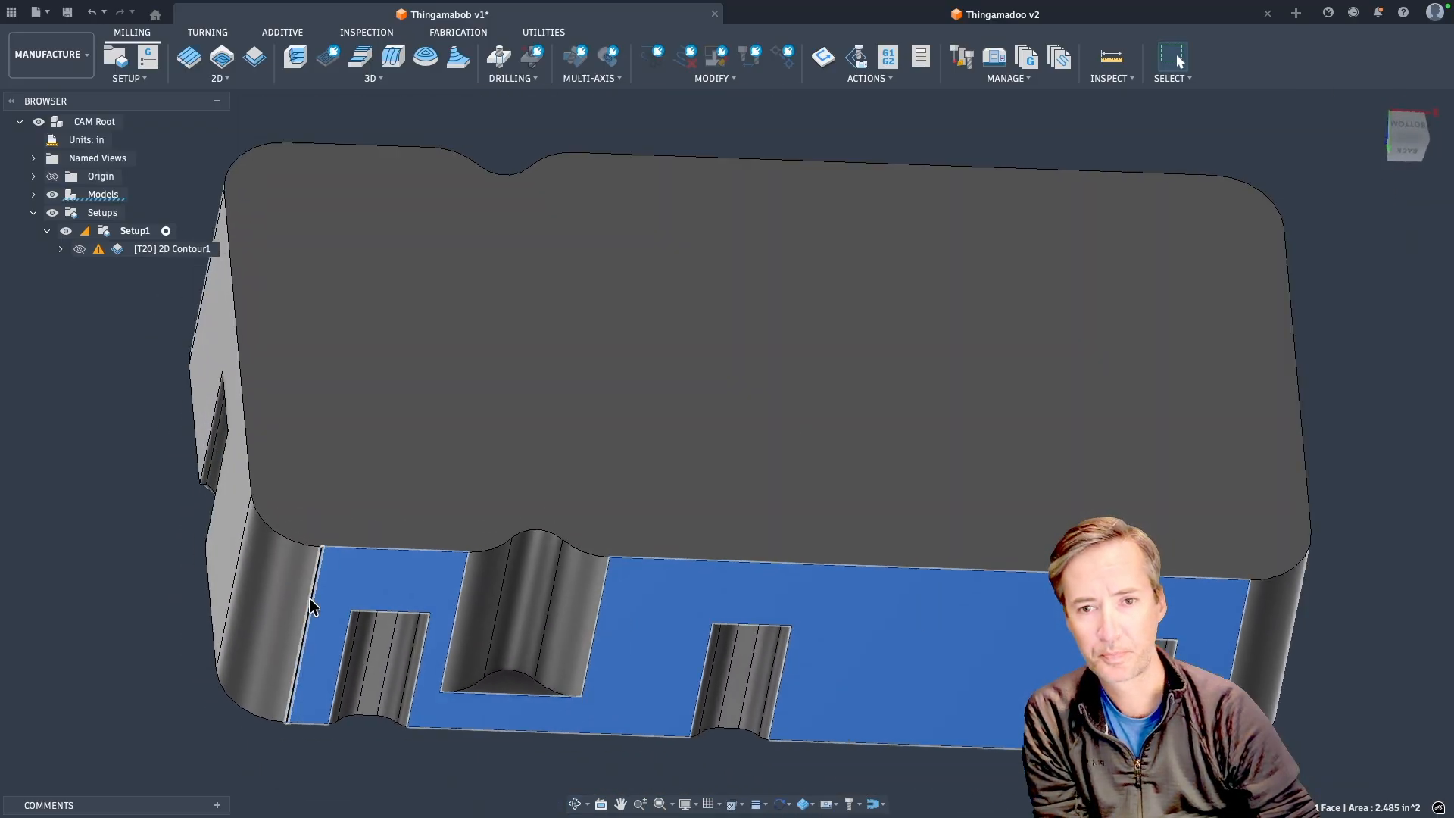
scroll(329, 605, down, 5)
click(918, 412)
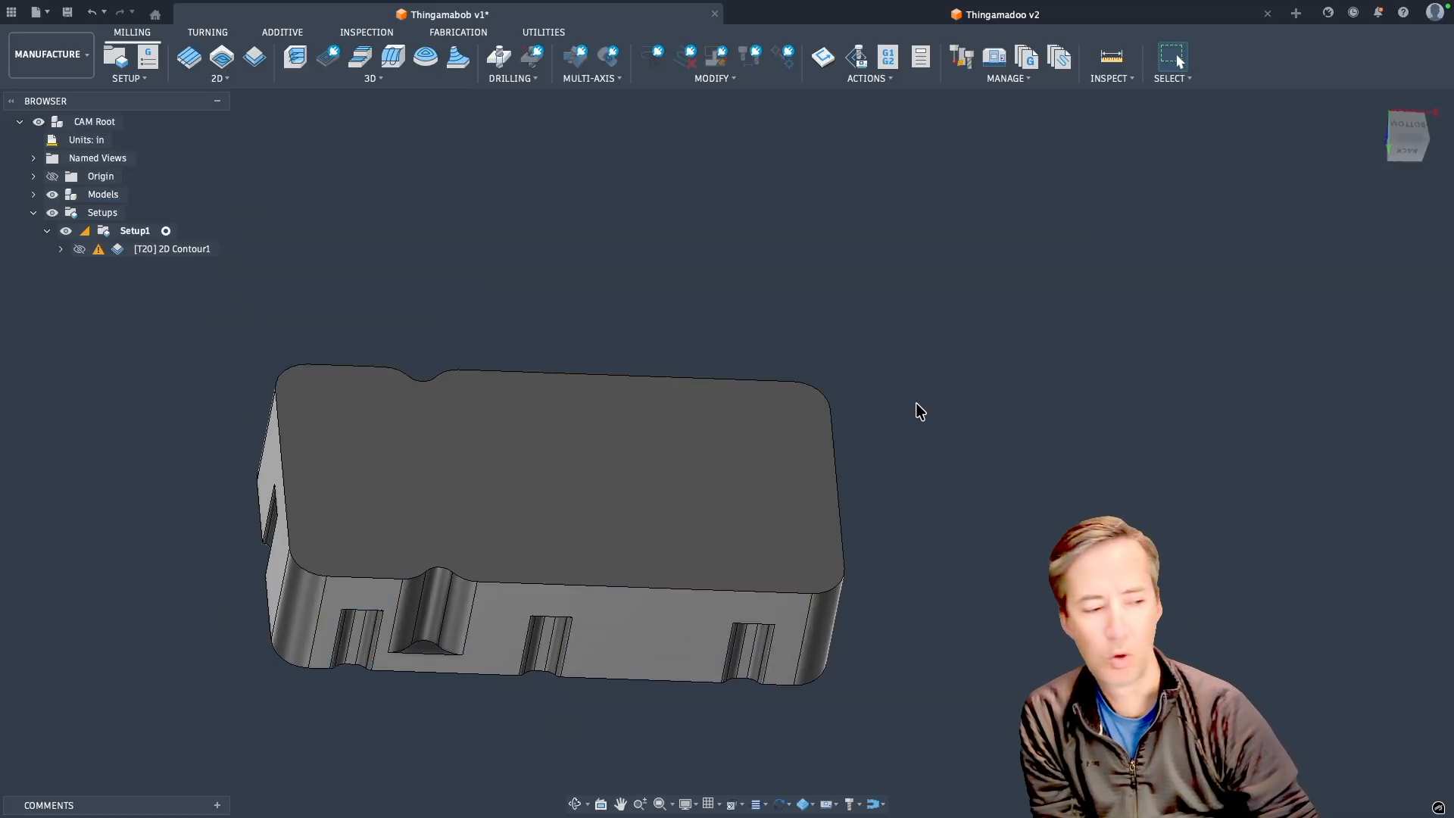
Open the 2D contour operation for editing and select the full perimeter of the large flat face as a closed chain.
double_click(119, 254)
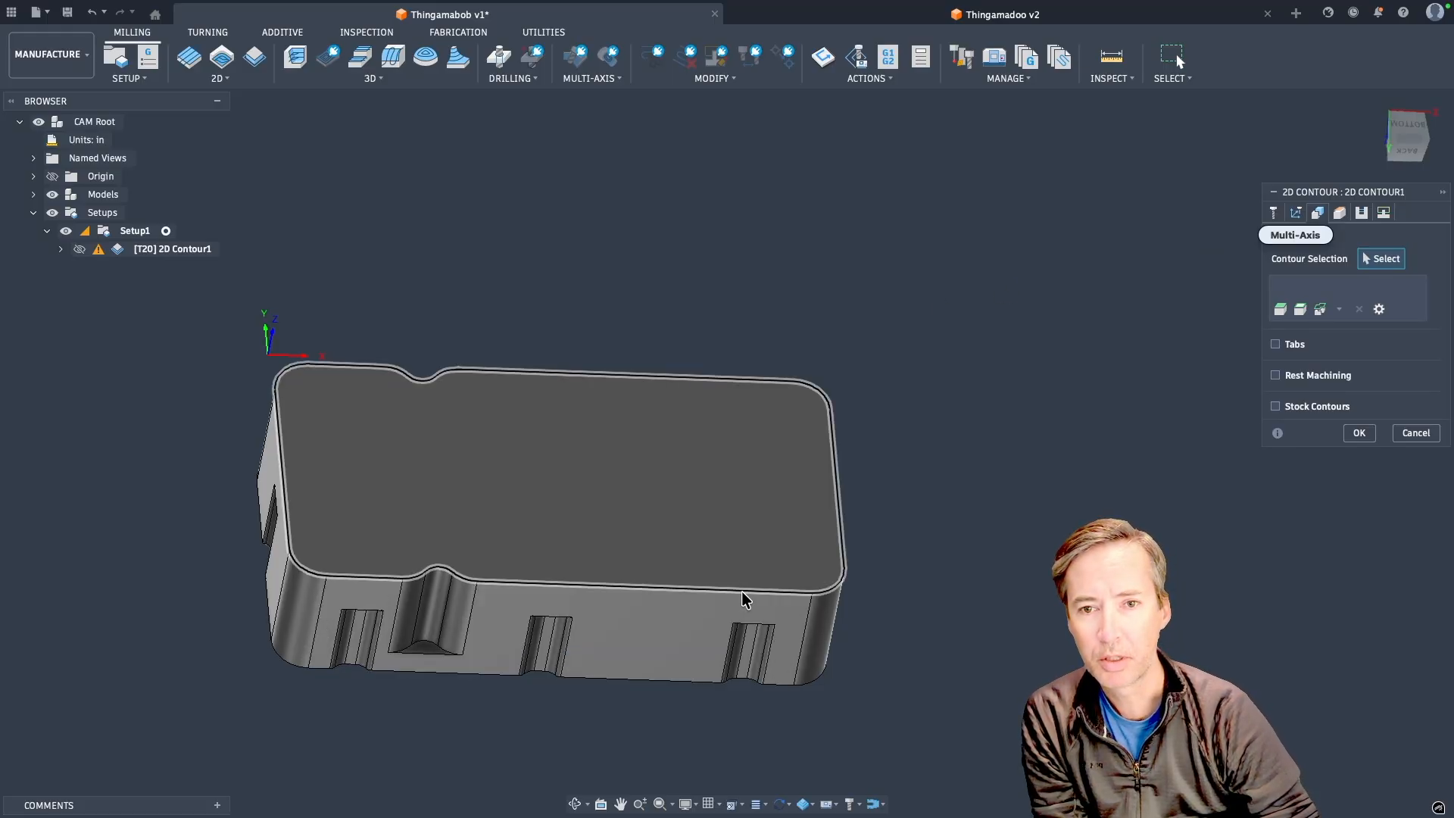
click(742, 591)
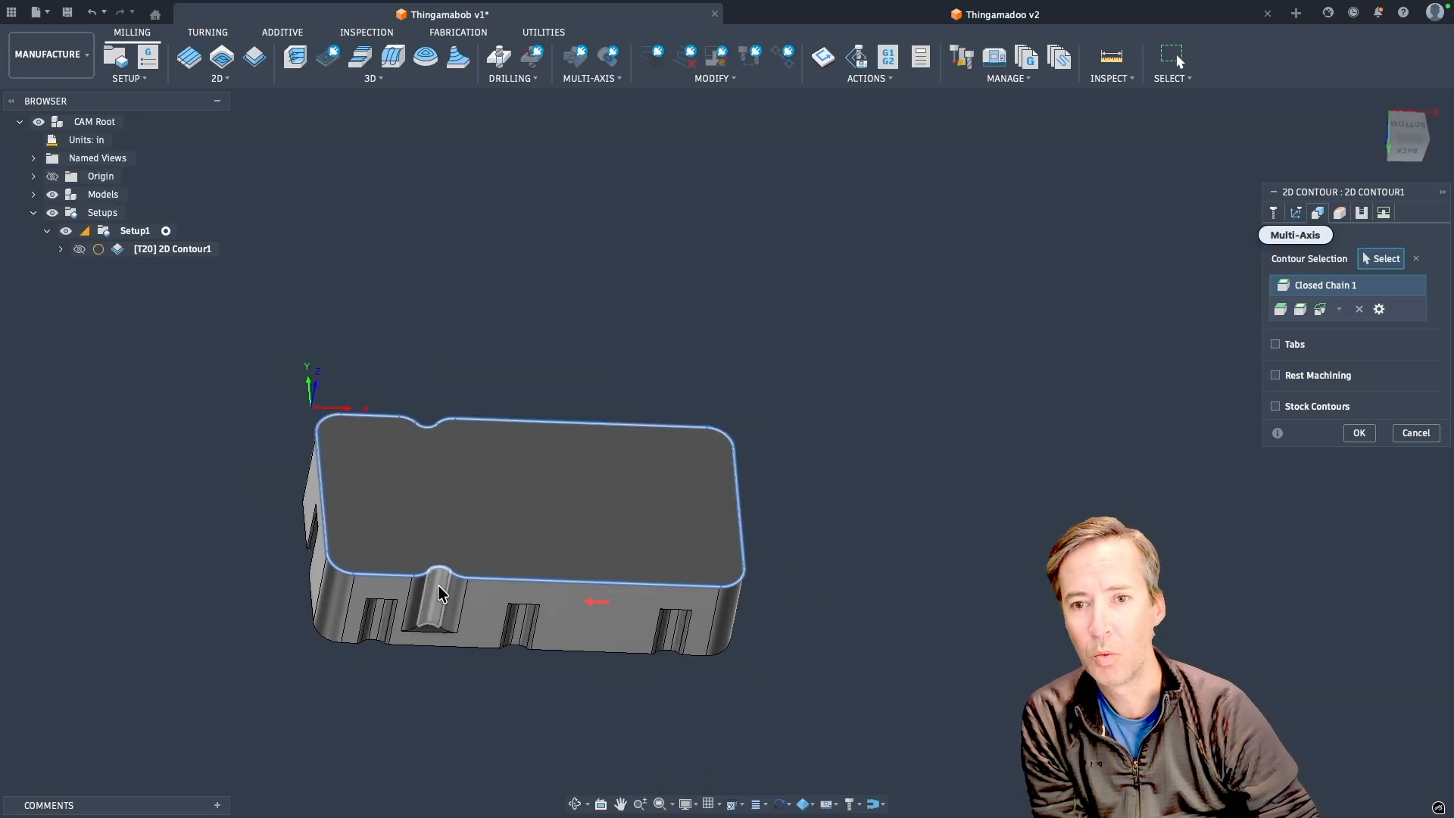
scroll(437, 583, up, 4)
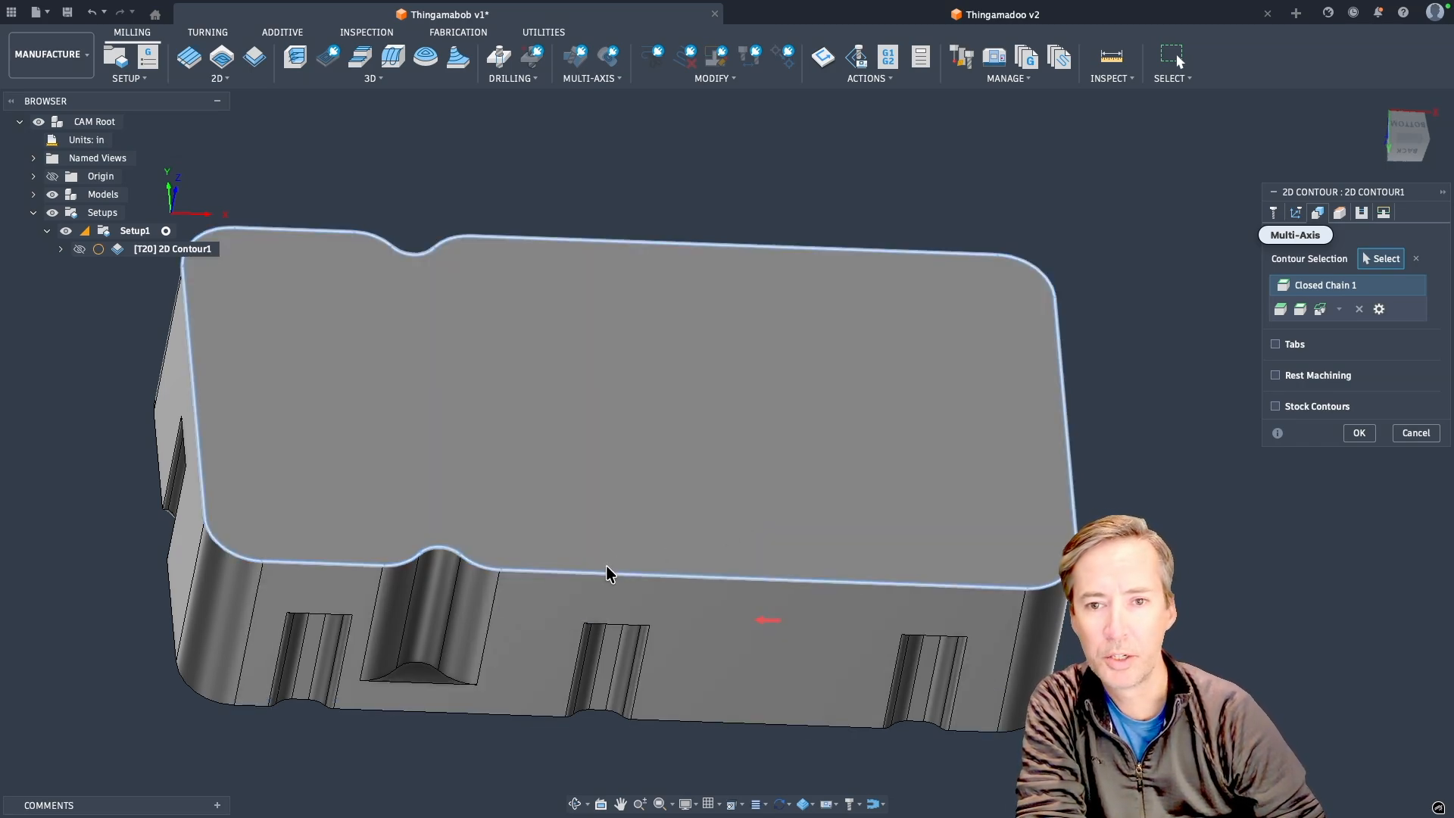
Reroute the closed chain straight past both curved notches along their side and bottom edges, and accept the chain.
click(603, 571)
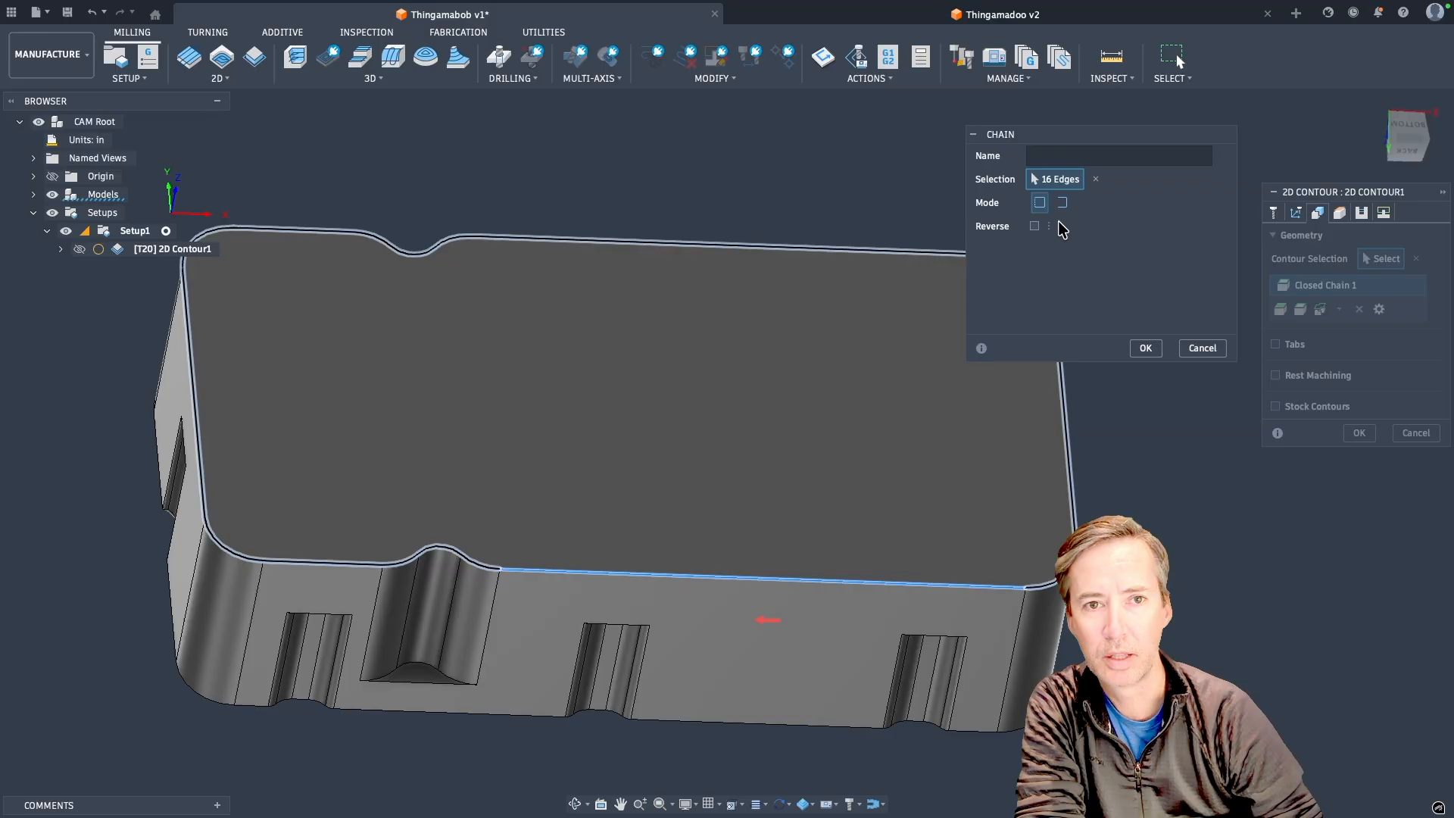
click(487, 642)
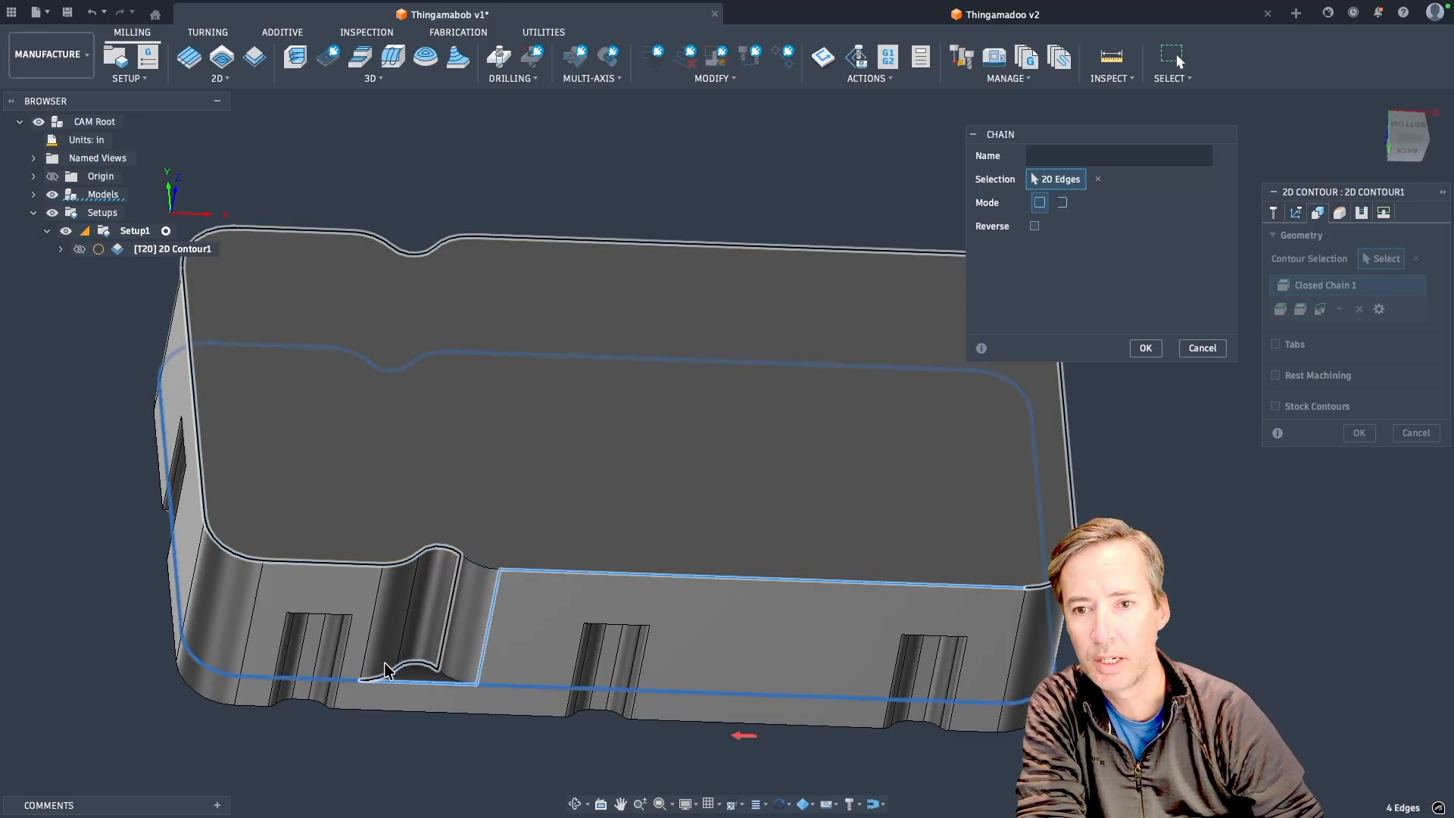
click(371, 634)
shift+middle_drag(363, 454, 676, 509)
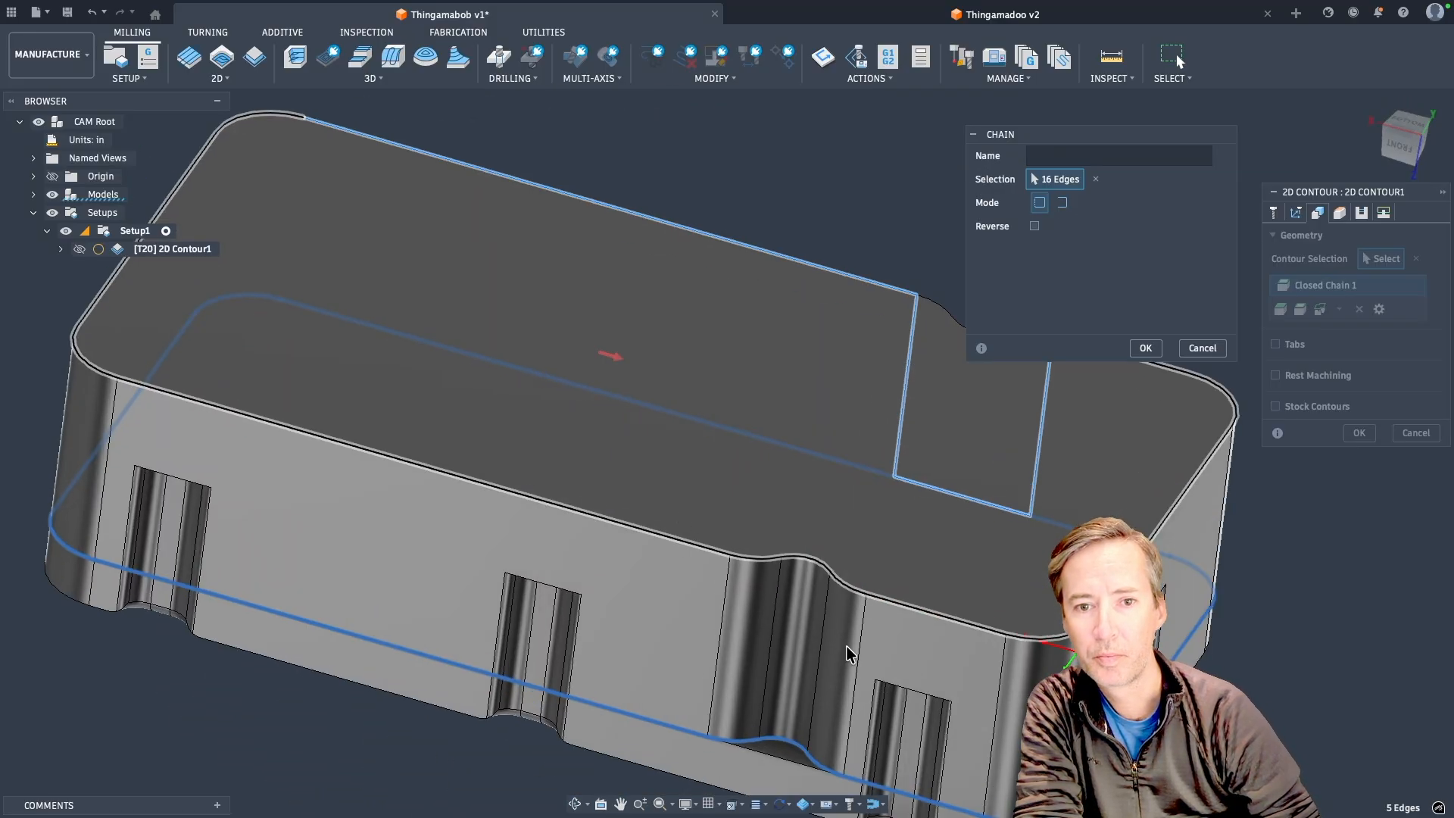
click(864, 672)
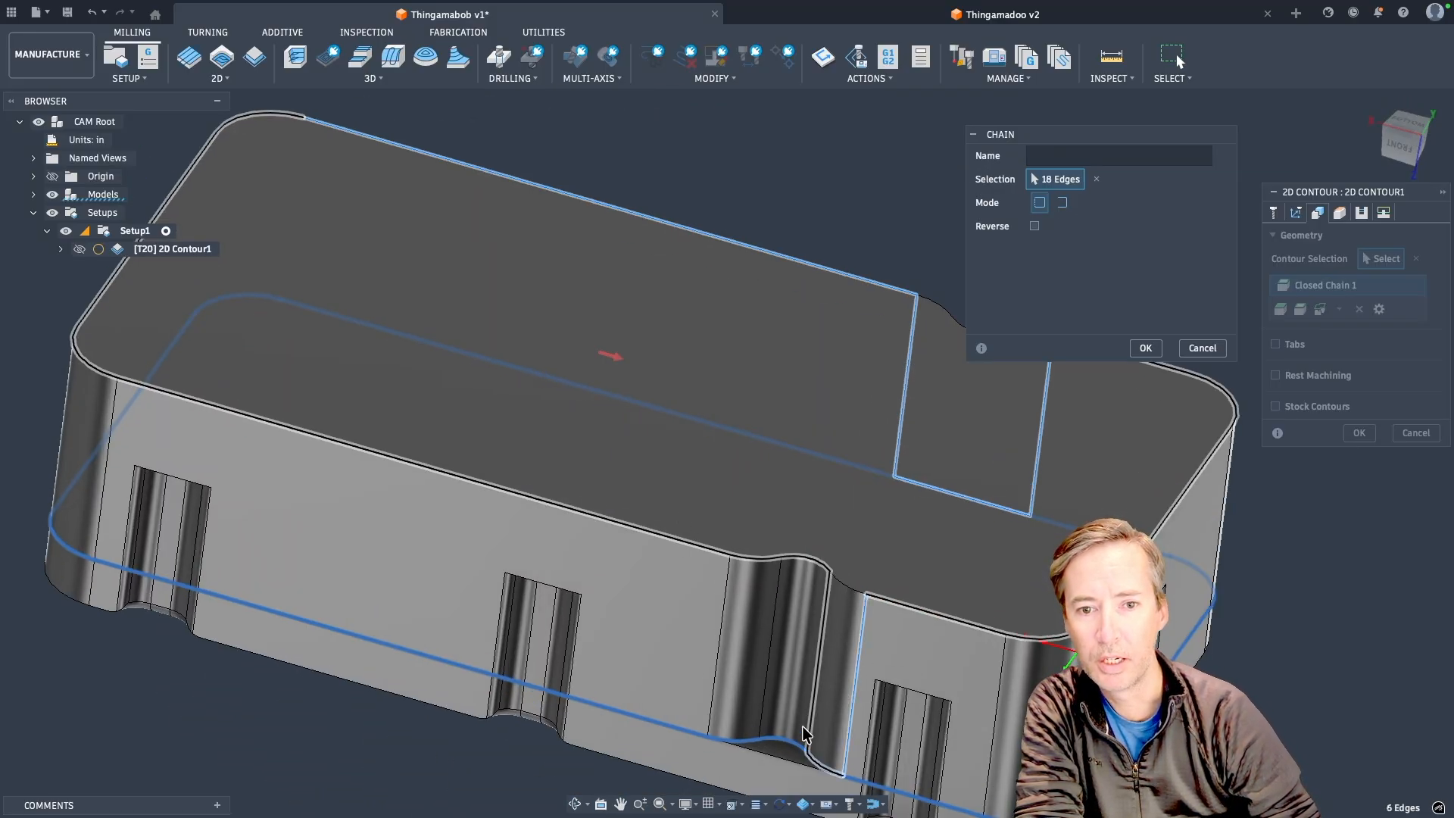
click(779, 763)
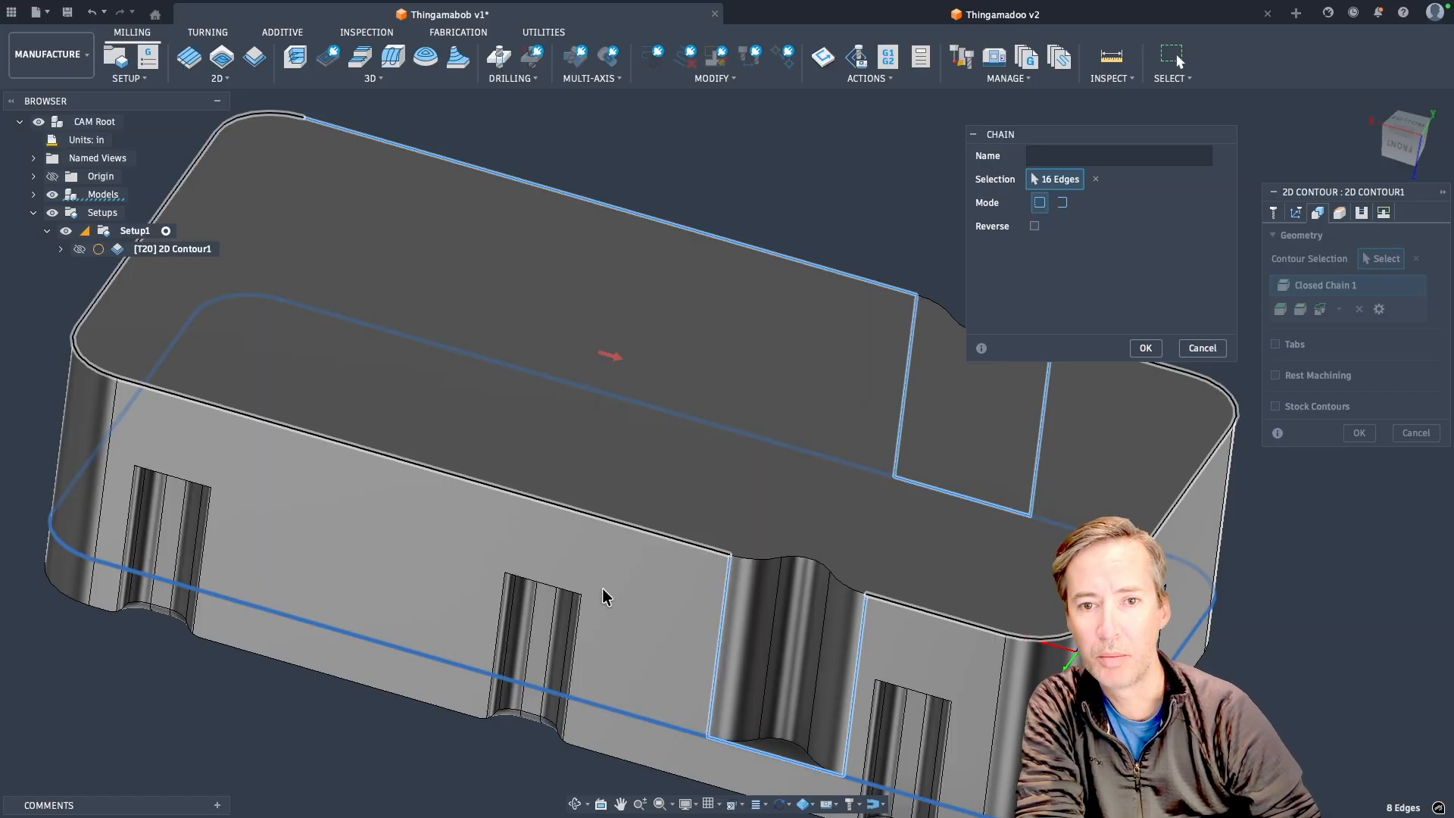
click(1145, 348)
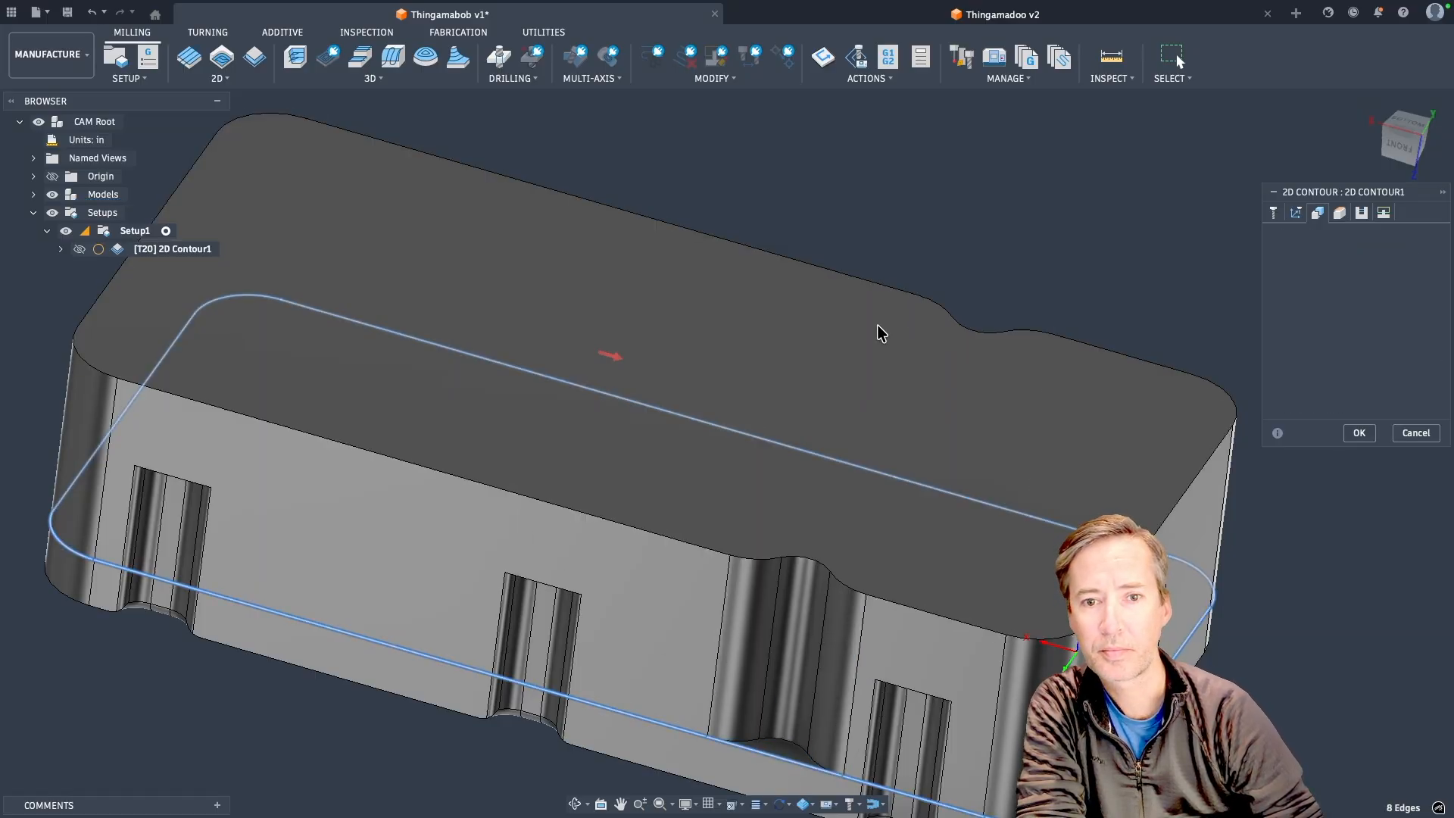
scroll(779, 339, down, 5)
shift+middle_drag(801, 323, 742, 493)
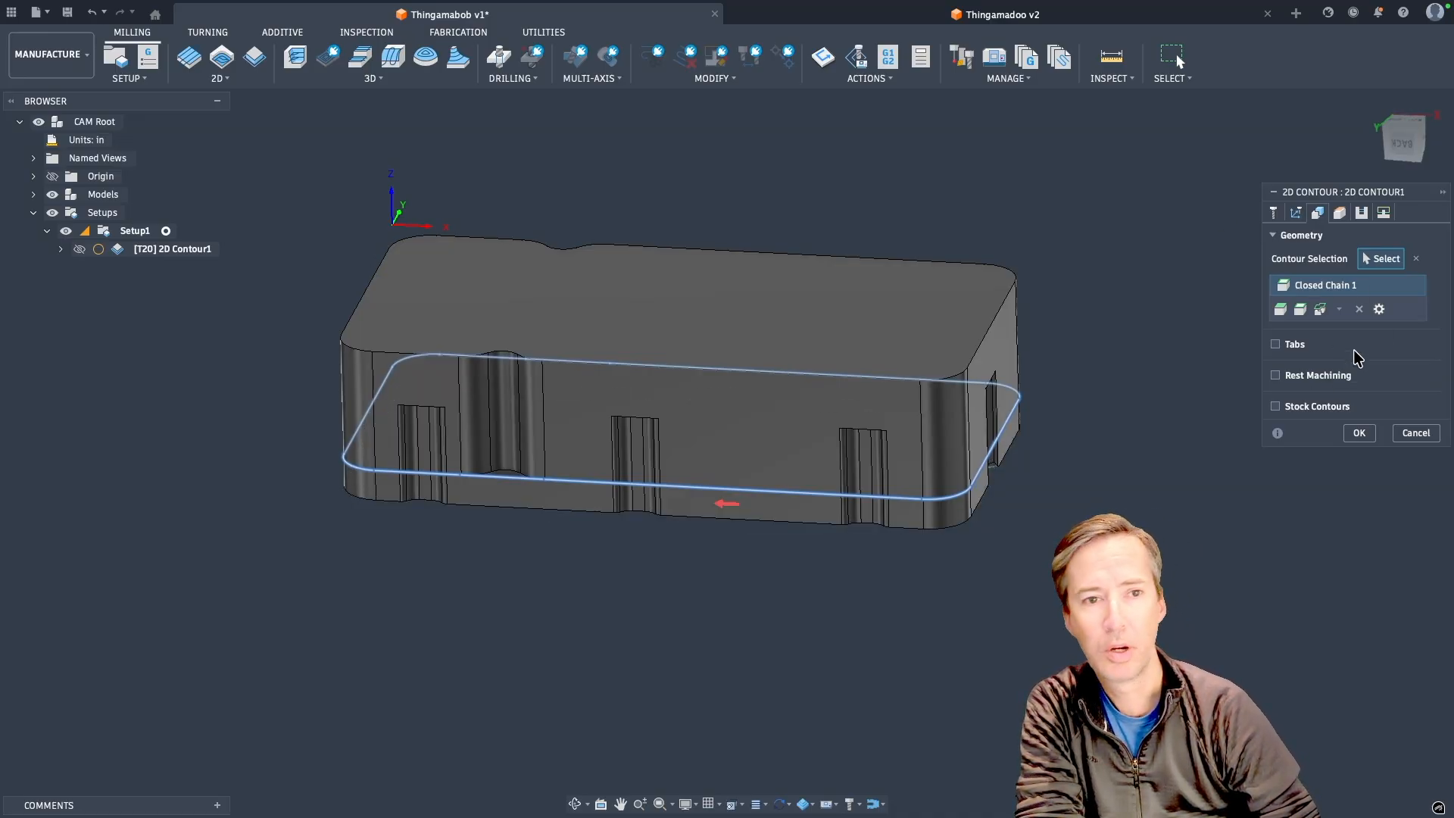
Replace the closed chain with an open chain around the longer end of the large flat face, from notch to notch.
click(1362, 310)
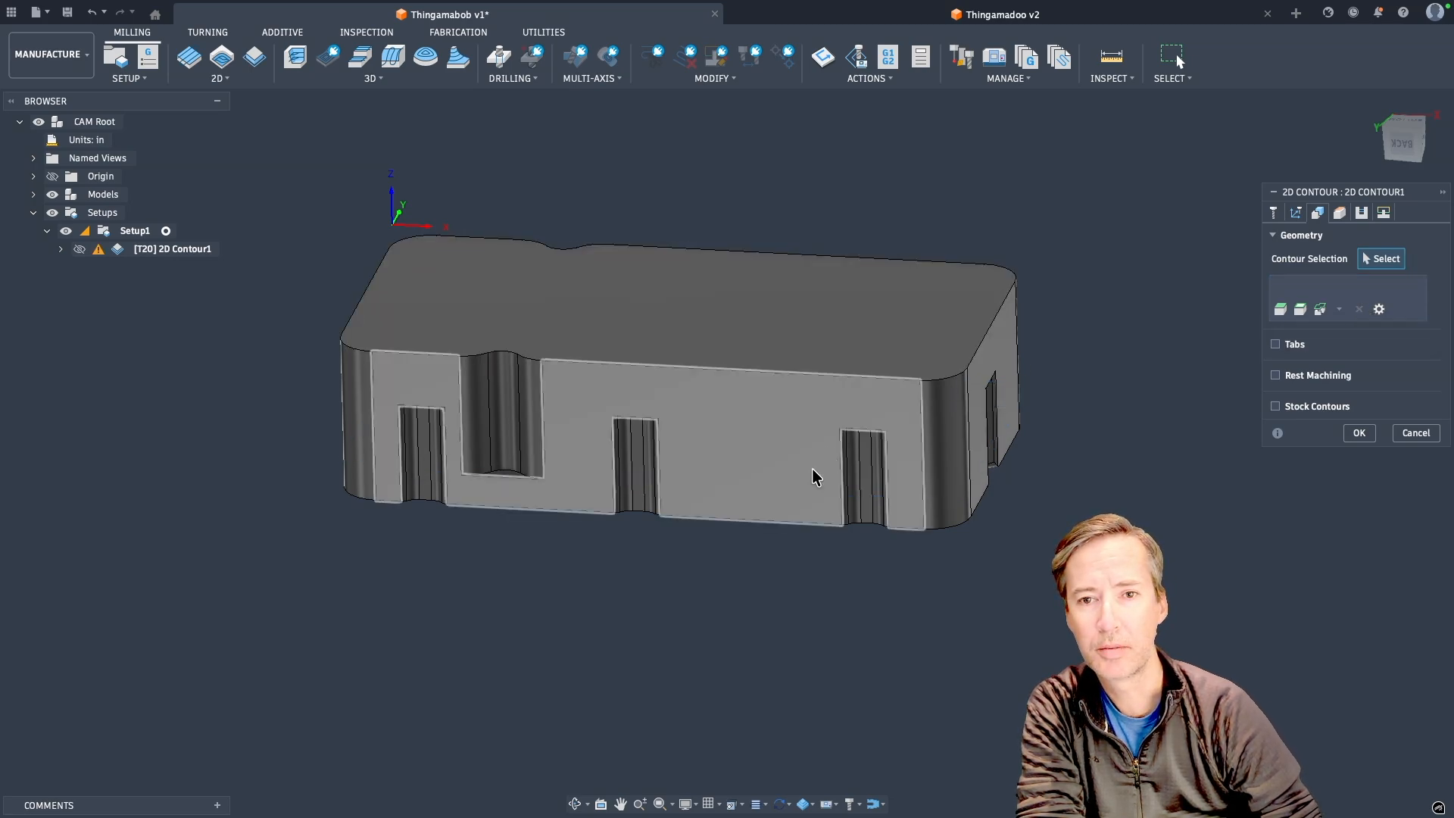
click(815, 377)
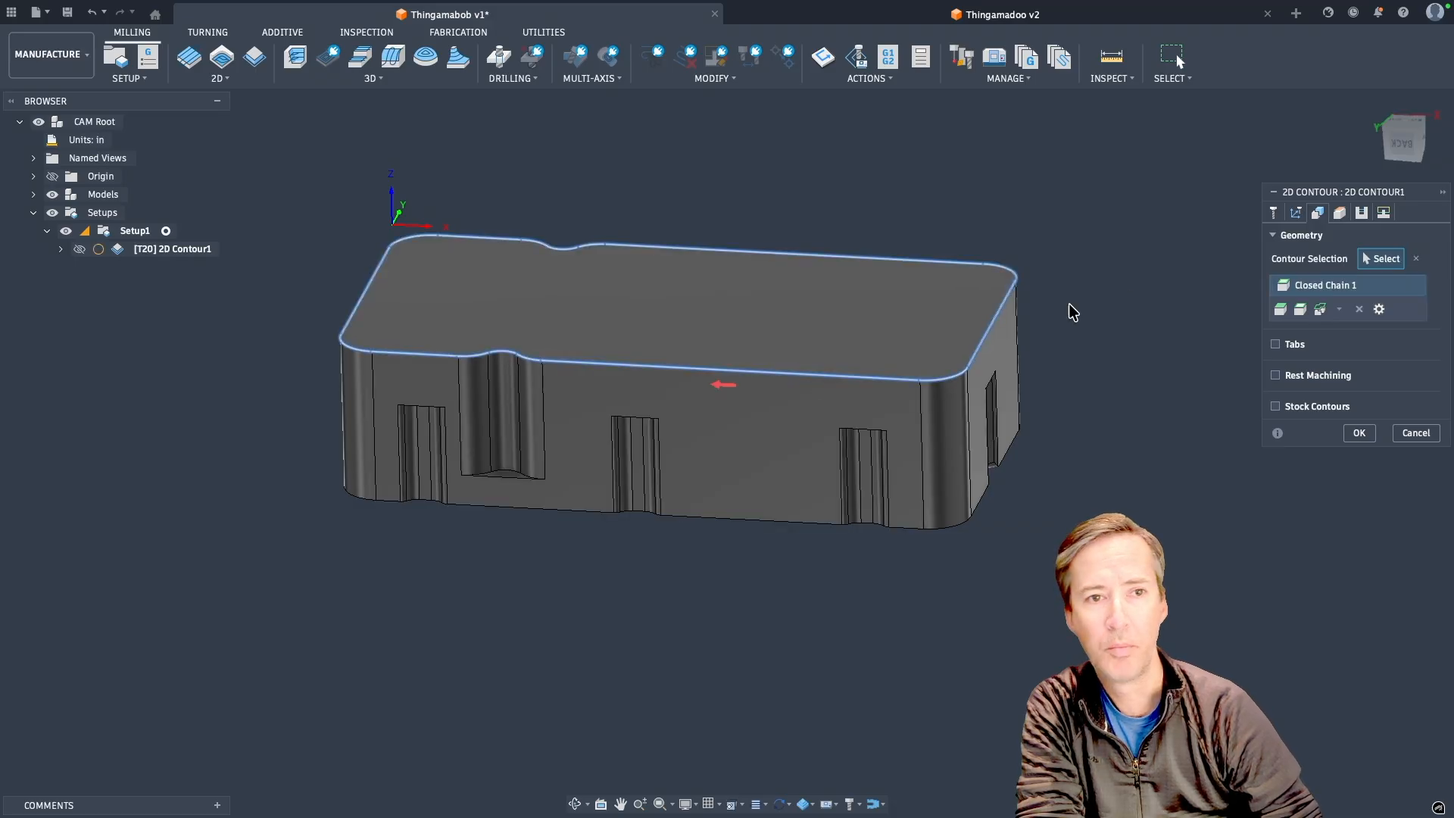
click(887, 381)
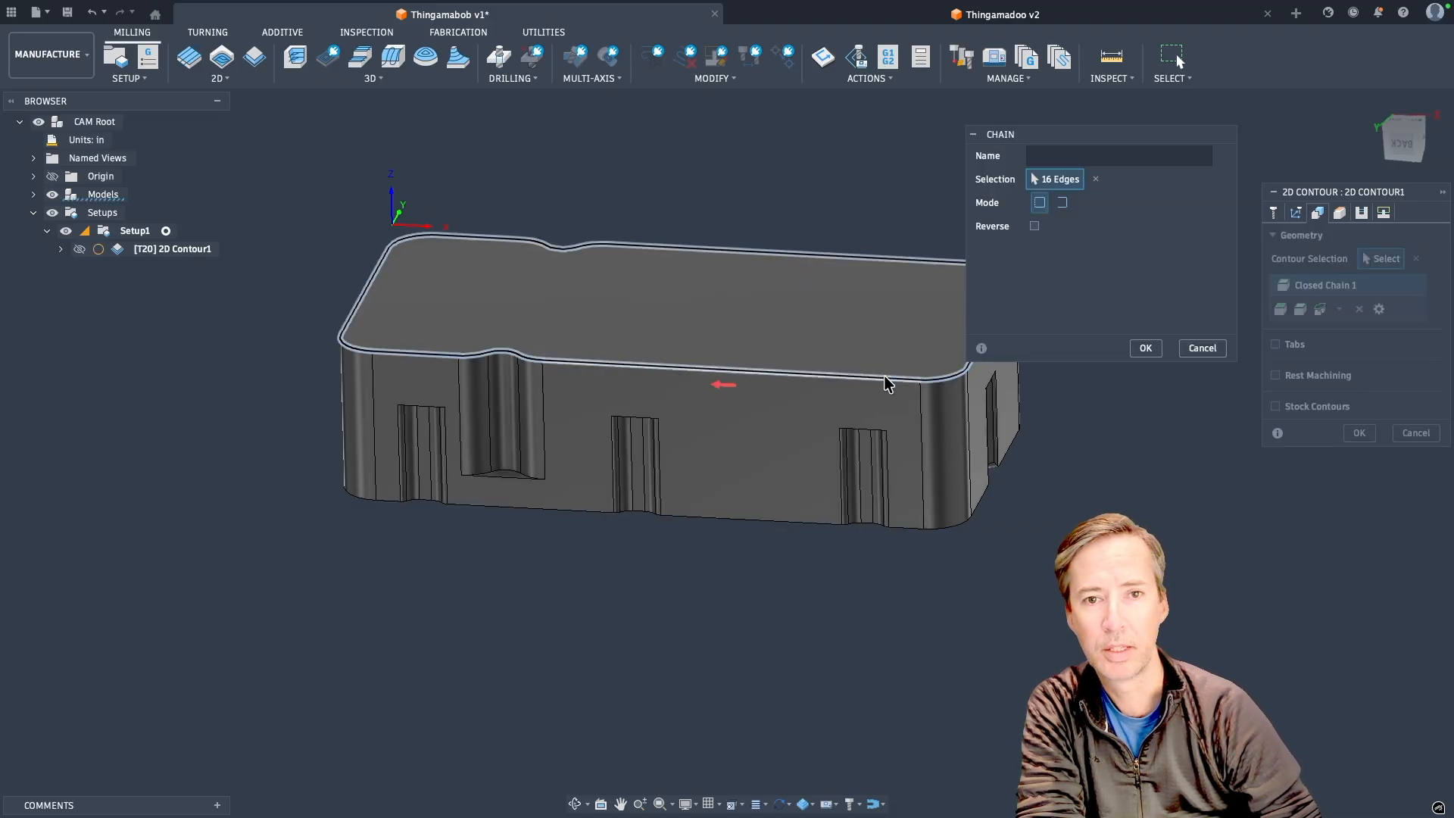
click(1062, 203)
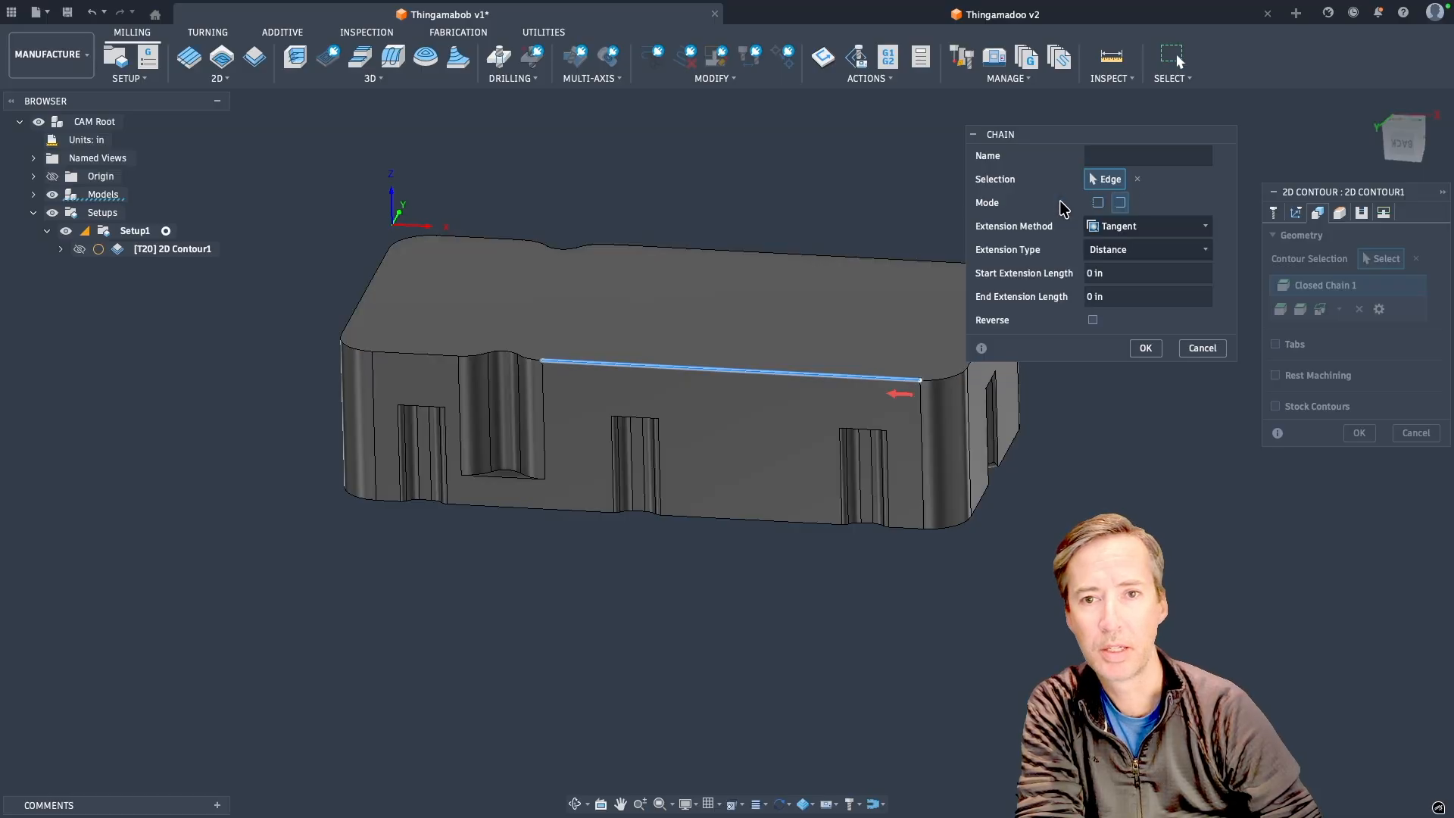
click(824, 255)
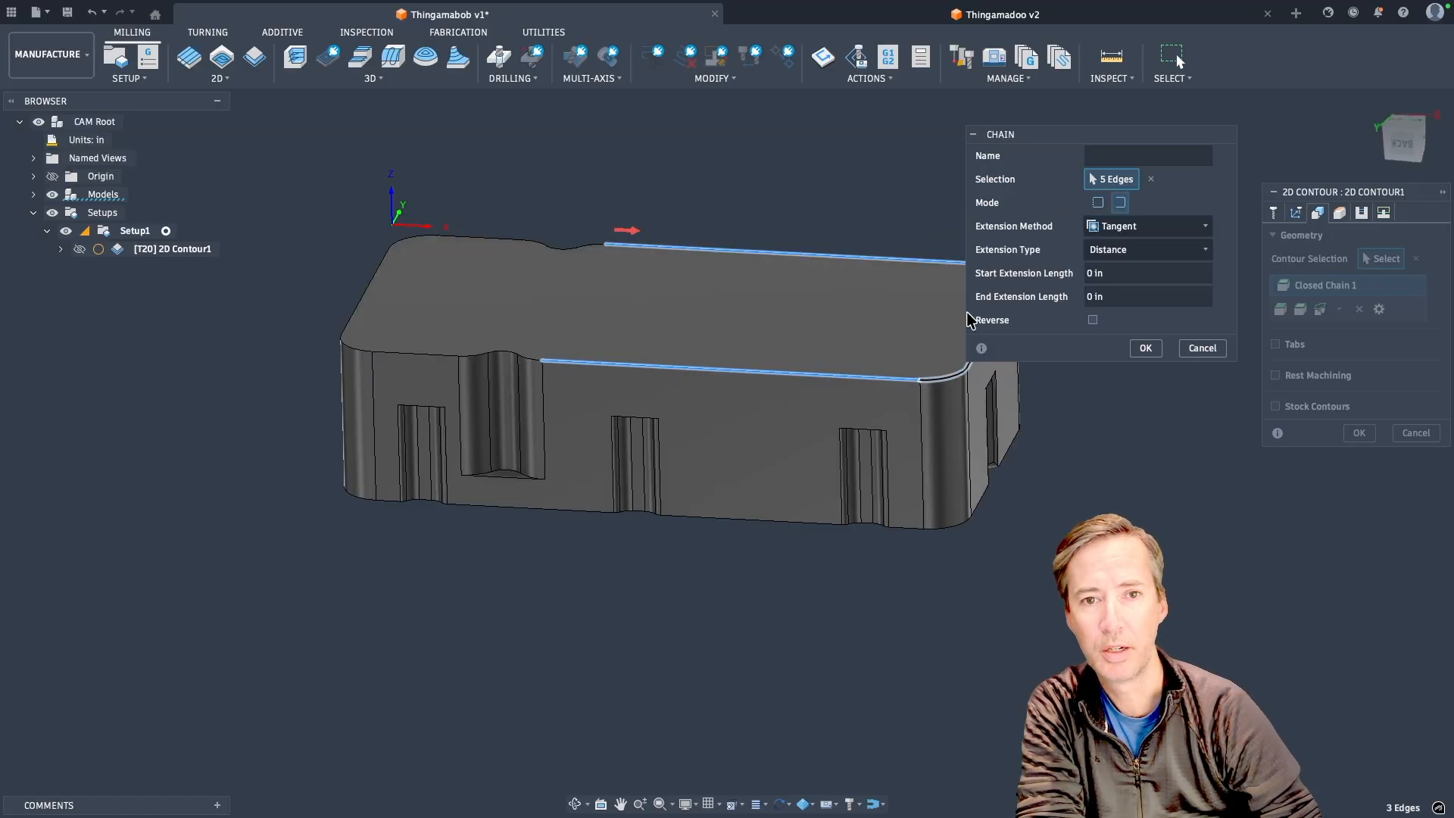
shift+middle_drag(639, 373, 670, 401)
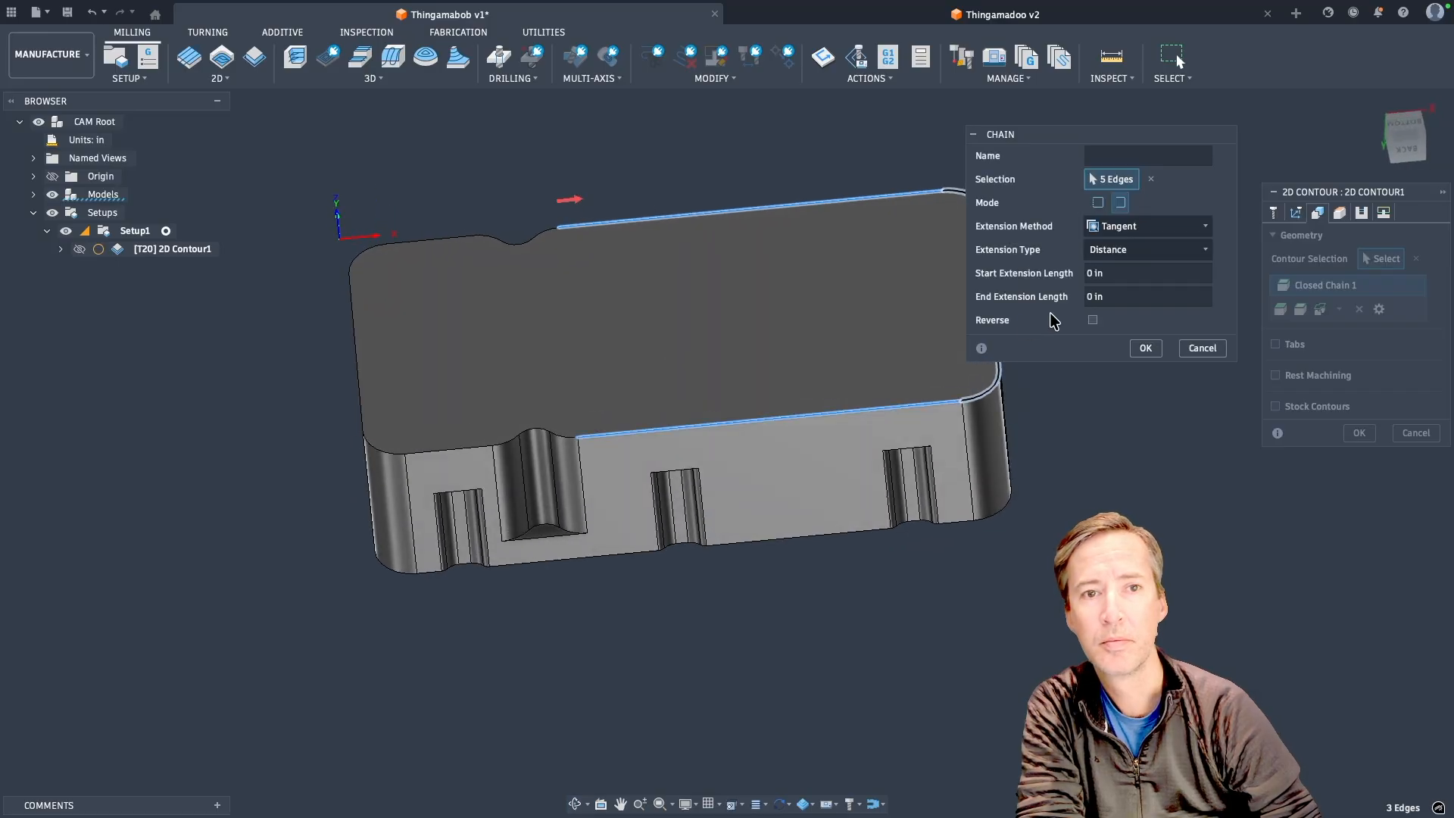
click(1145, 348)
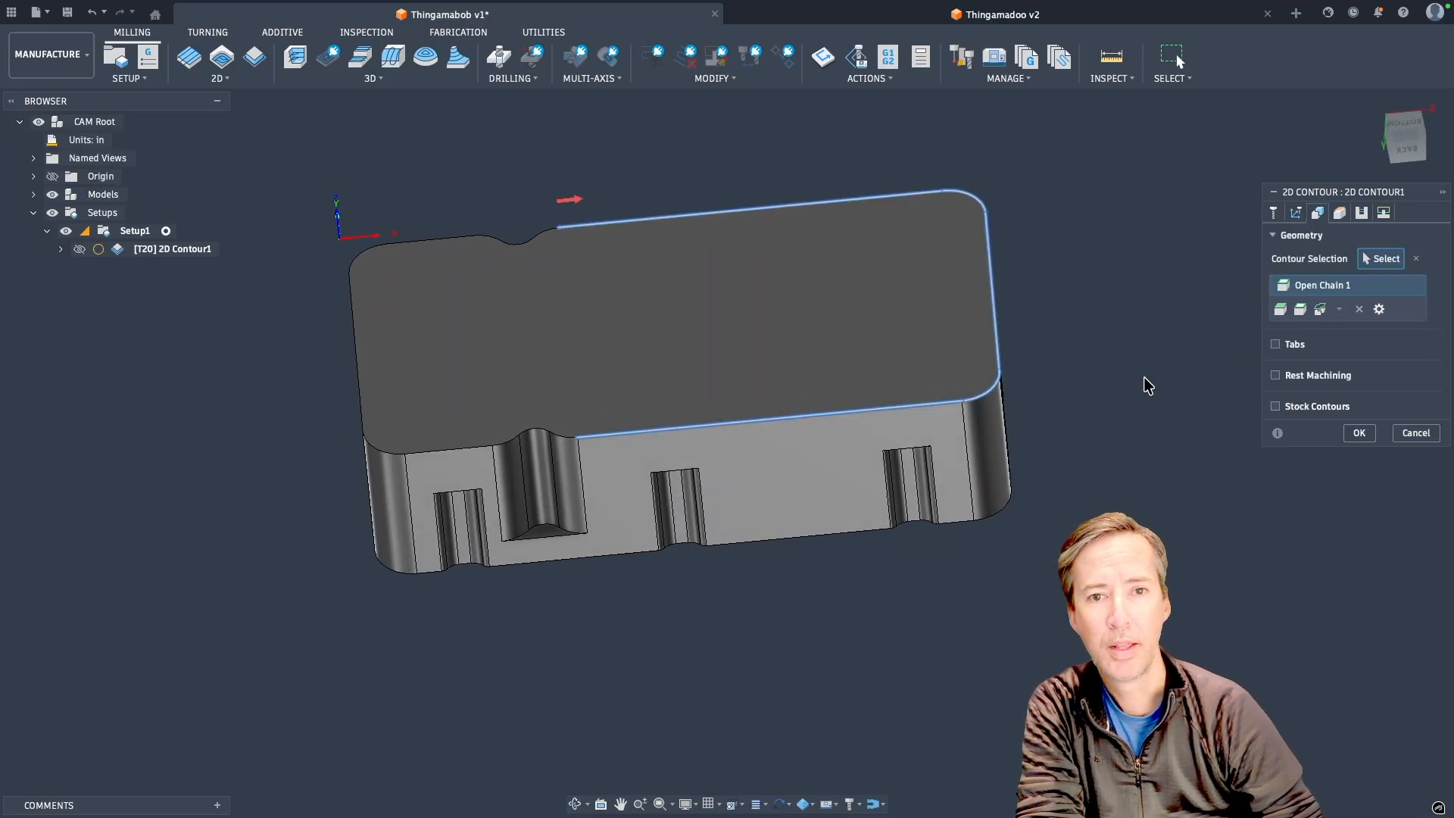
Add a second open chain around the shorter end of the face, connecting the edges on the far side of both notches.
click(458, 448)
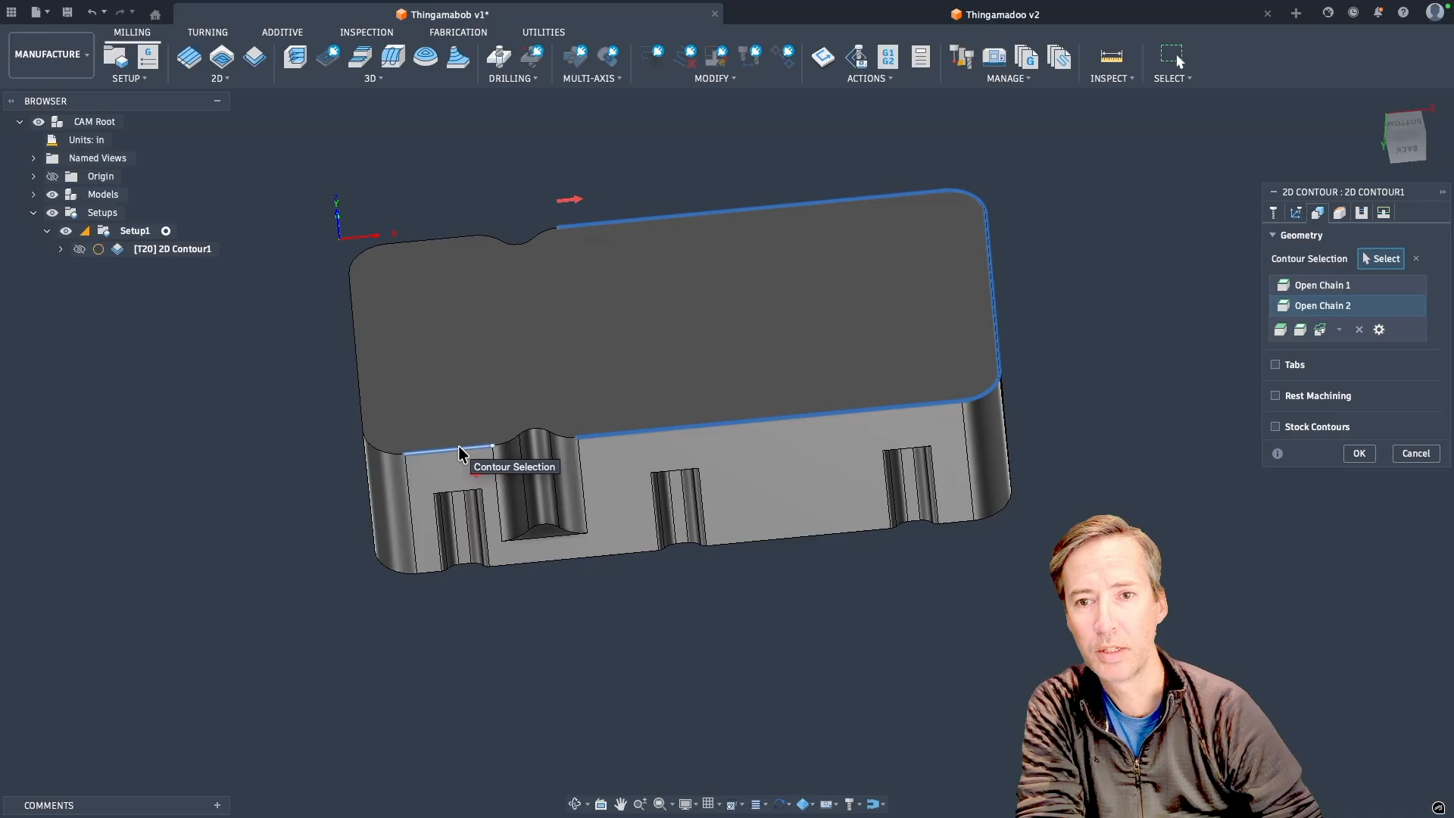
right_click(1323, 305)
click(1328, 316)
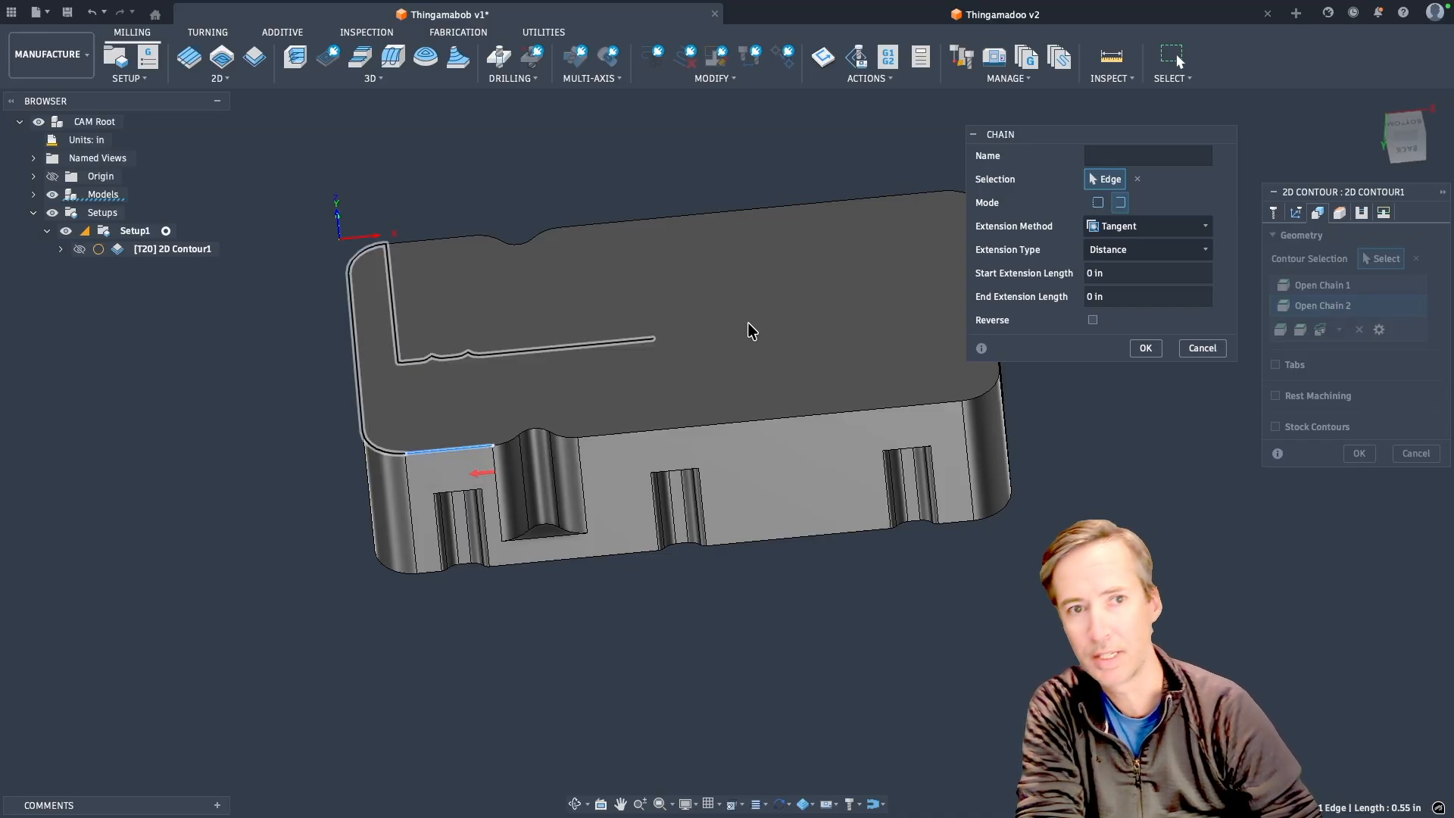
click(411, 240)
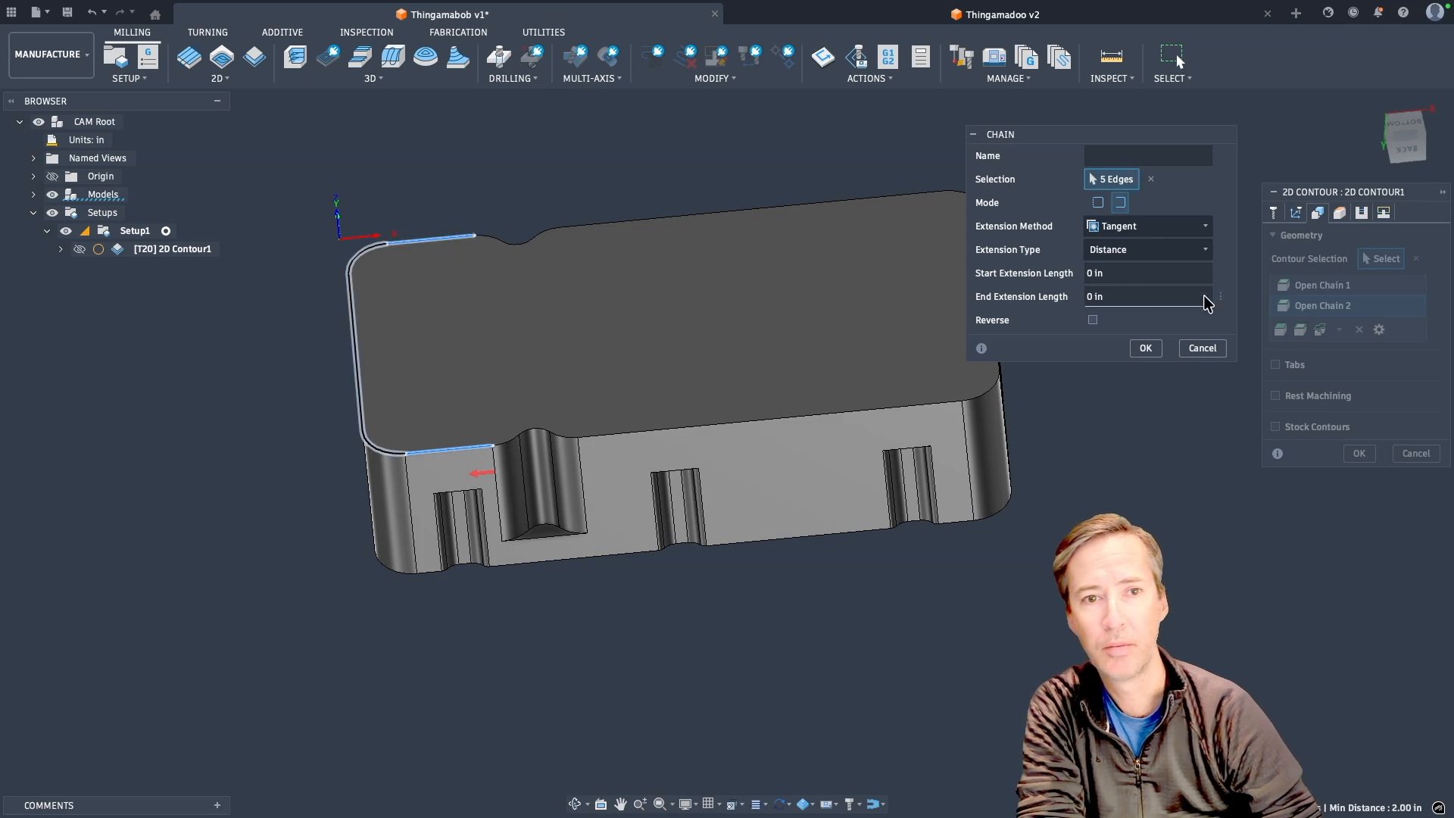
click(1145, 349)
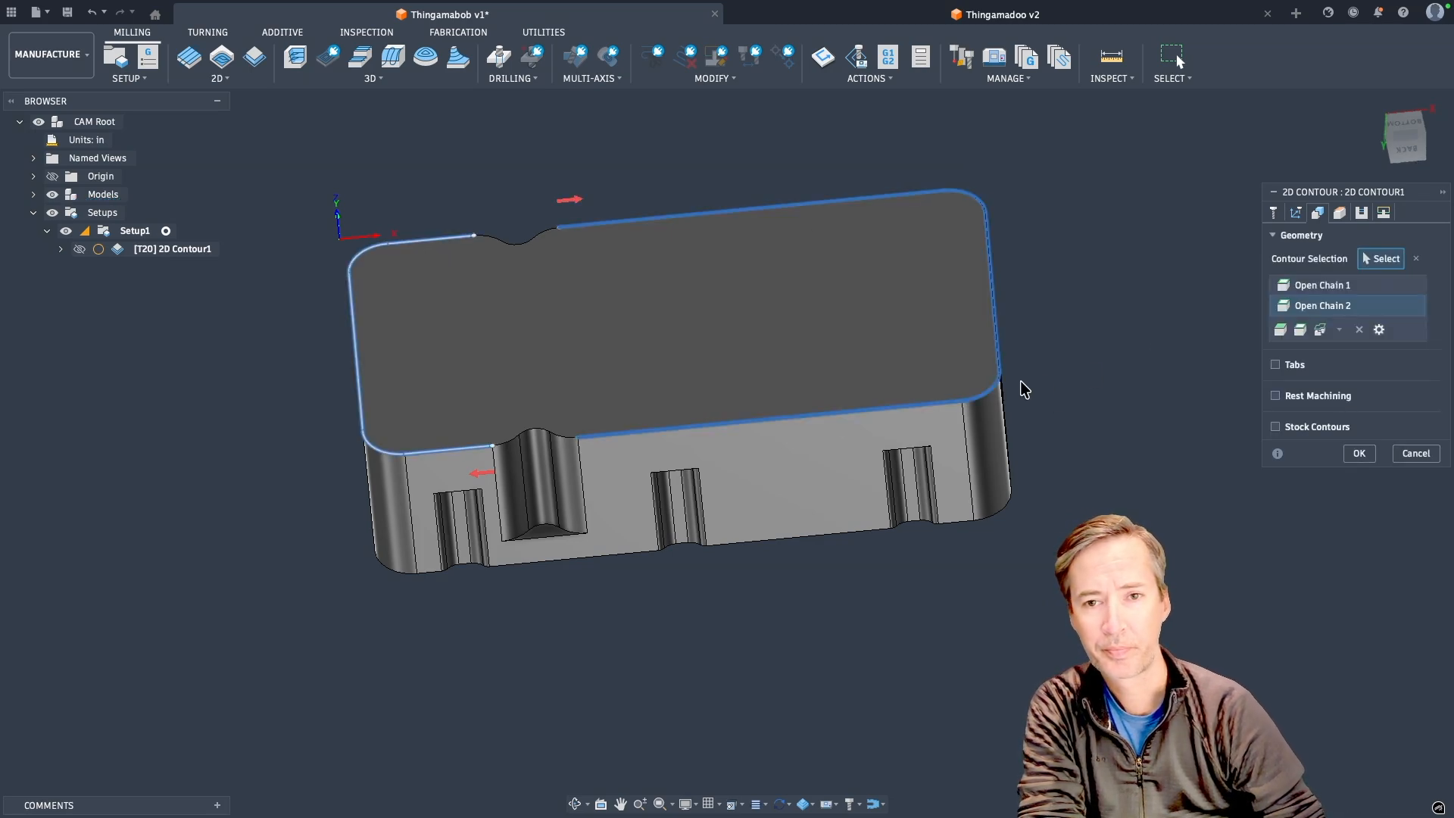
Align the extensions of both open chains as tangent distances, with a 0.25 in start and end length.
shift+middle_drag(642, 501, 615, 529)
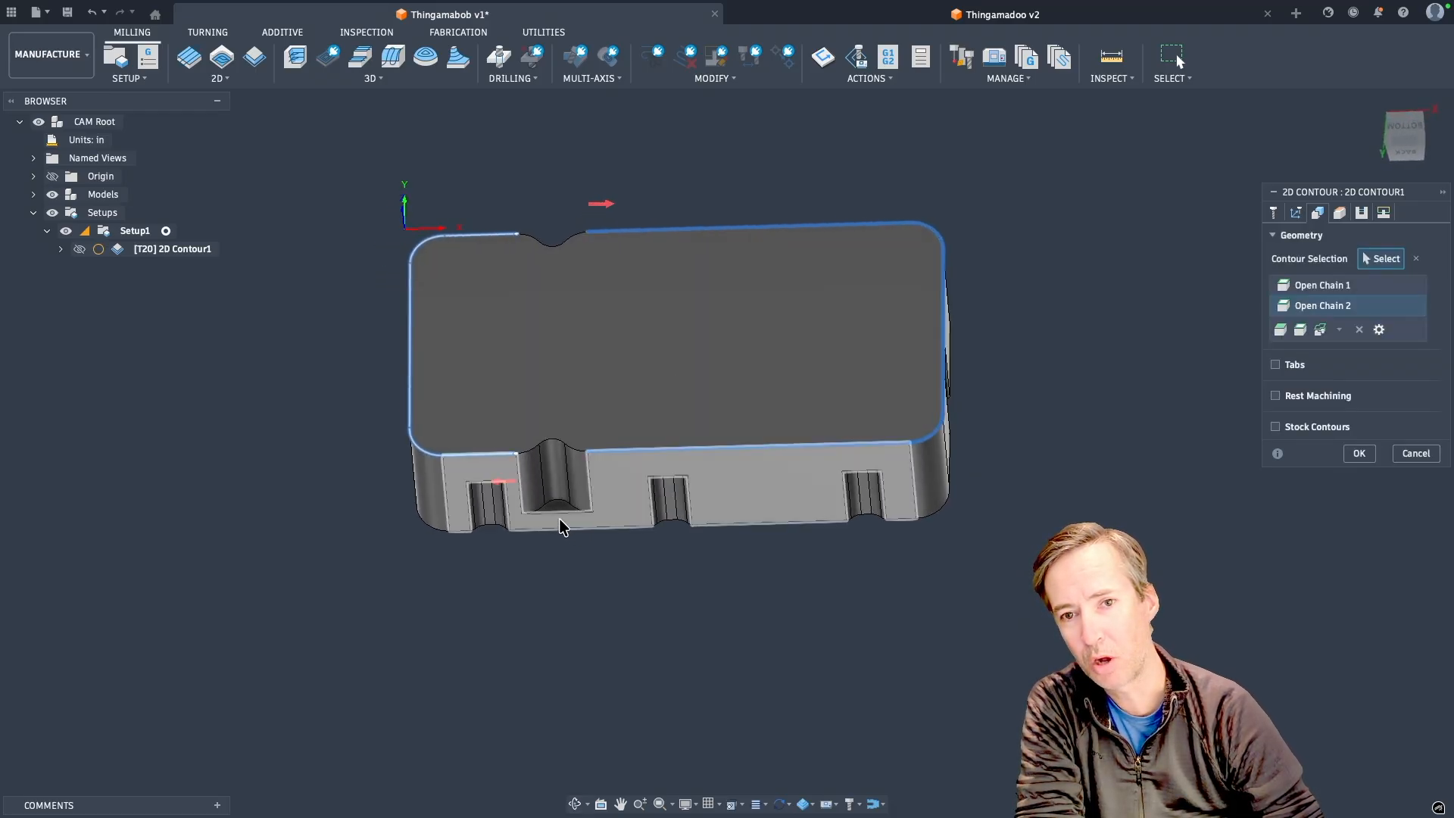
scroll(560, 528, down, 2)
scroll(587, 513, up, 6)
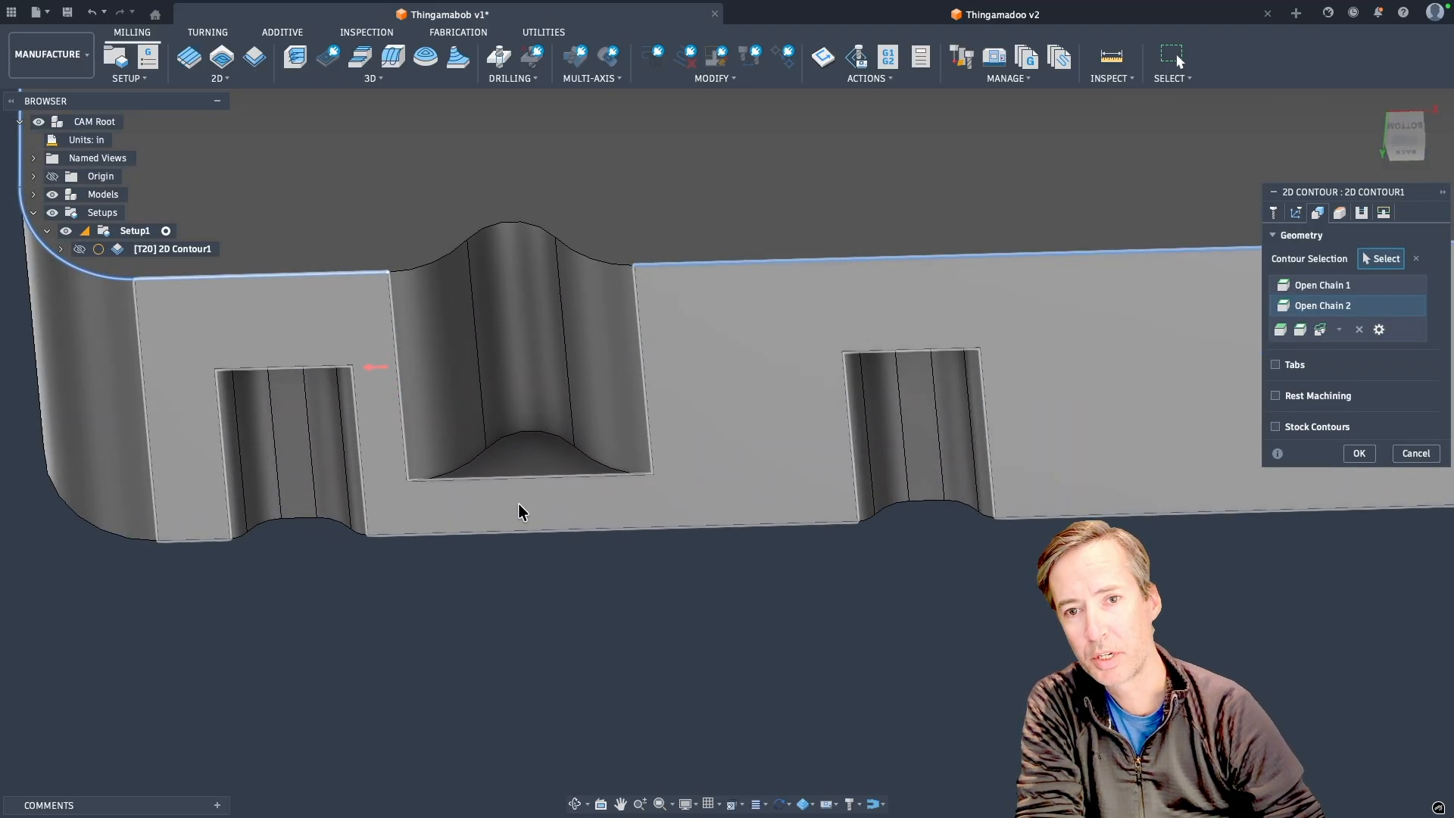
scroll(554, 506, down, 5)
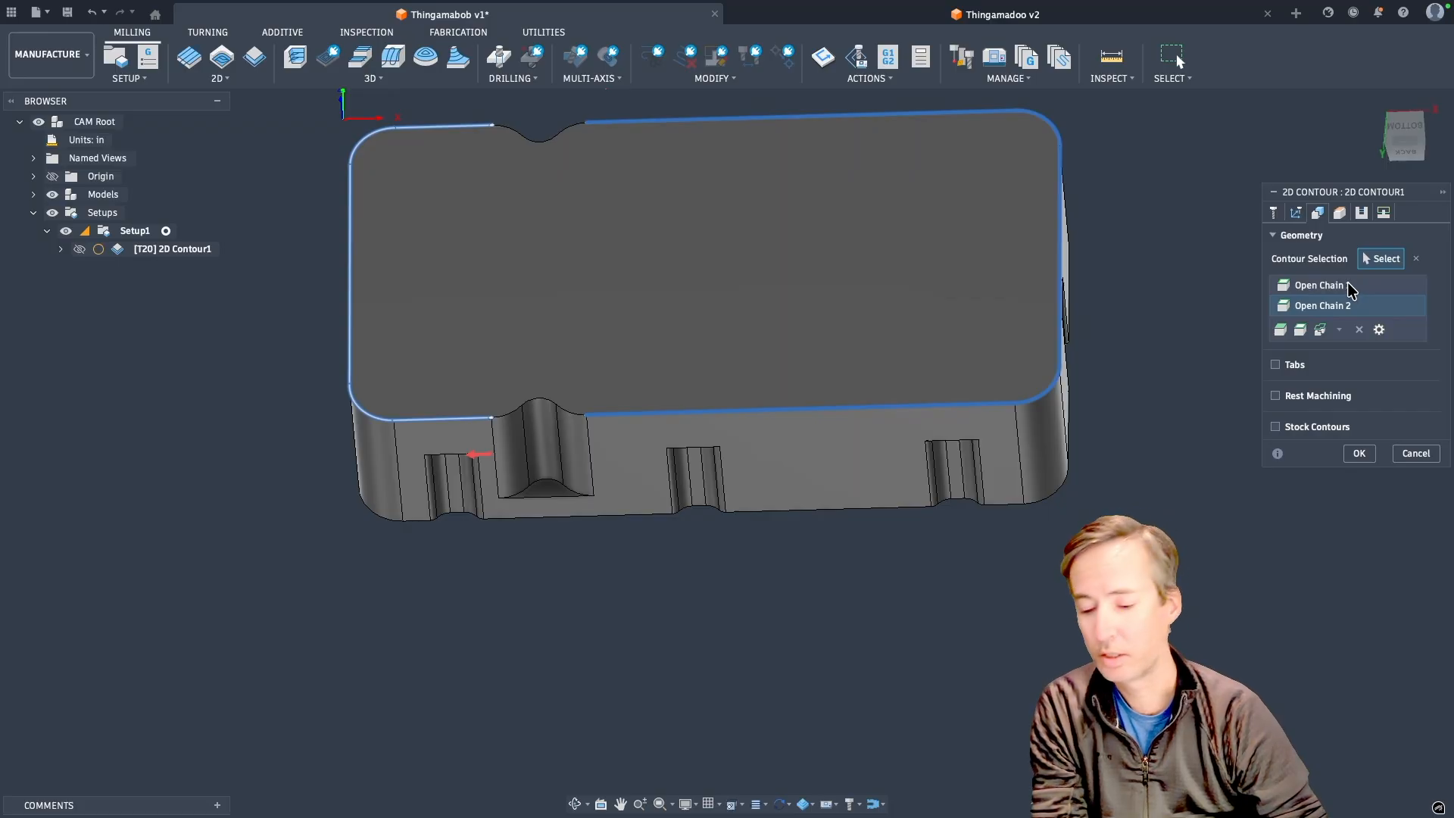
right_click(1328, 310)
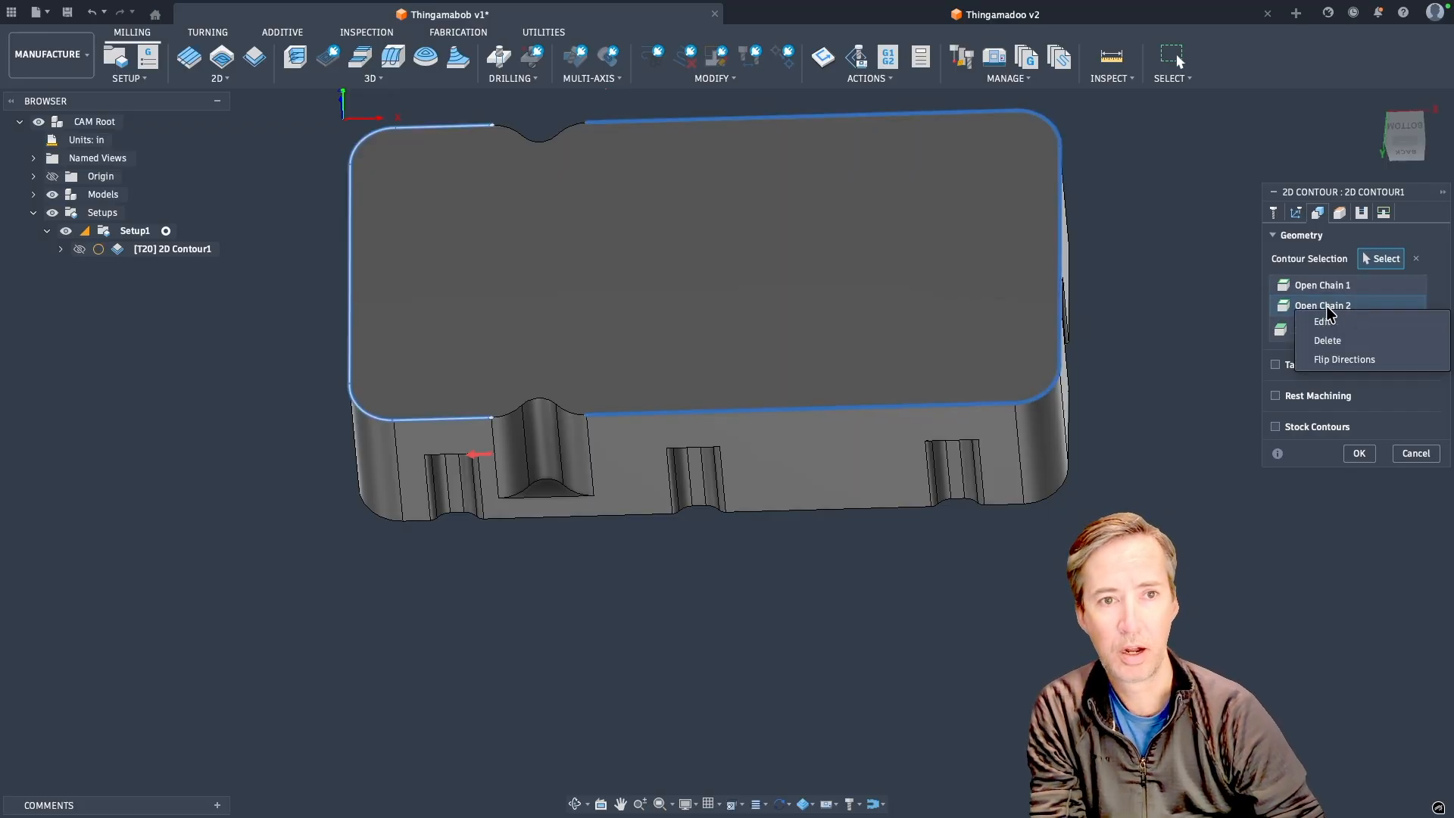
click(1331, 292)
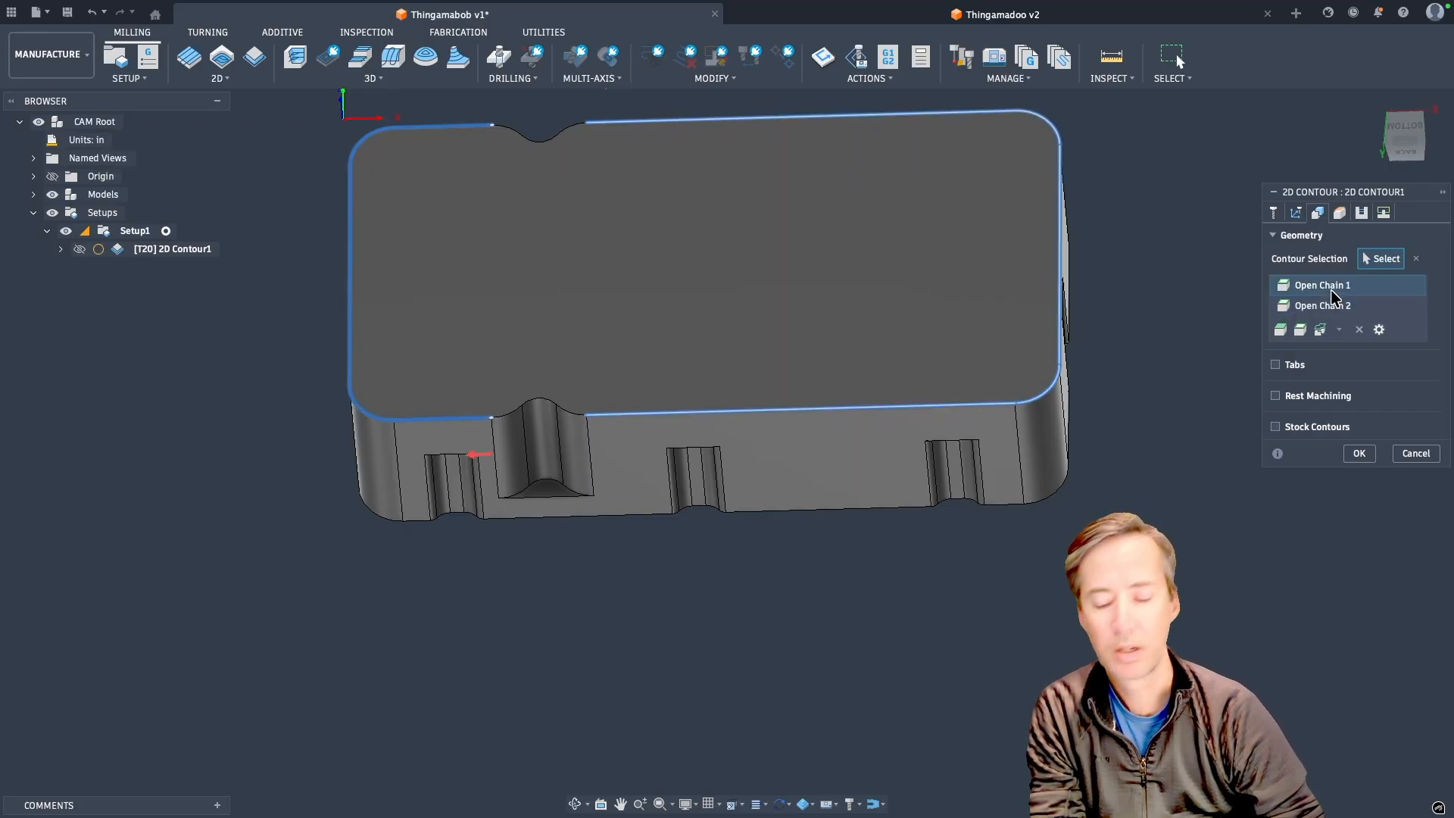
ctrl+click(1332, 309)
right_click(1325, 309)
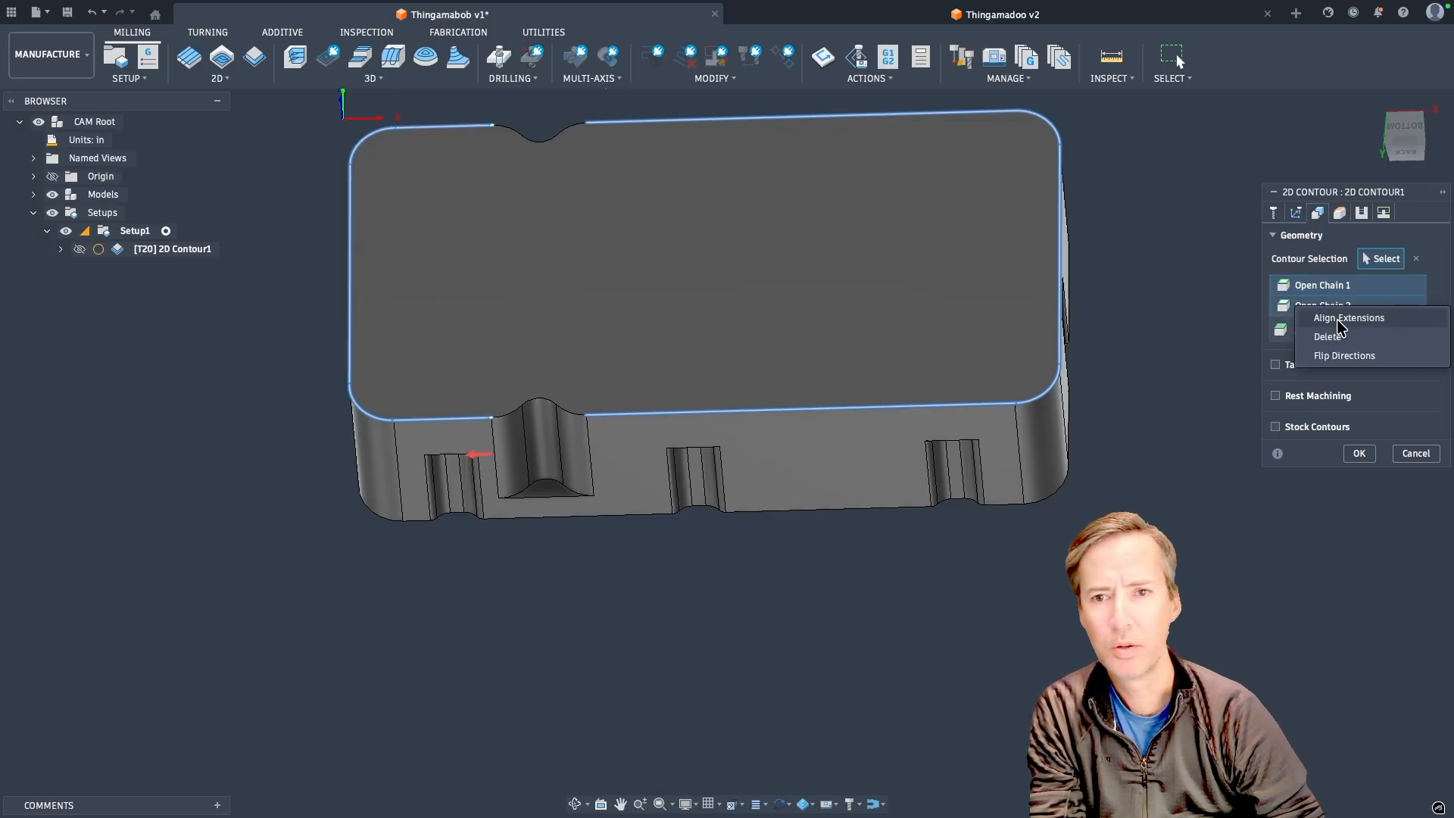
click(1338, 319)
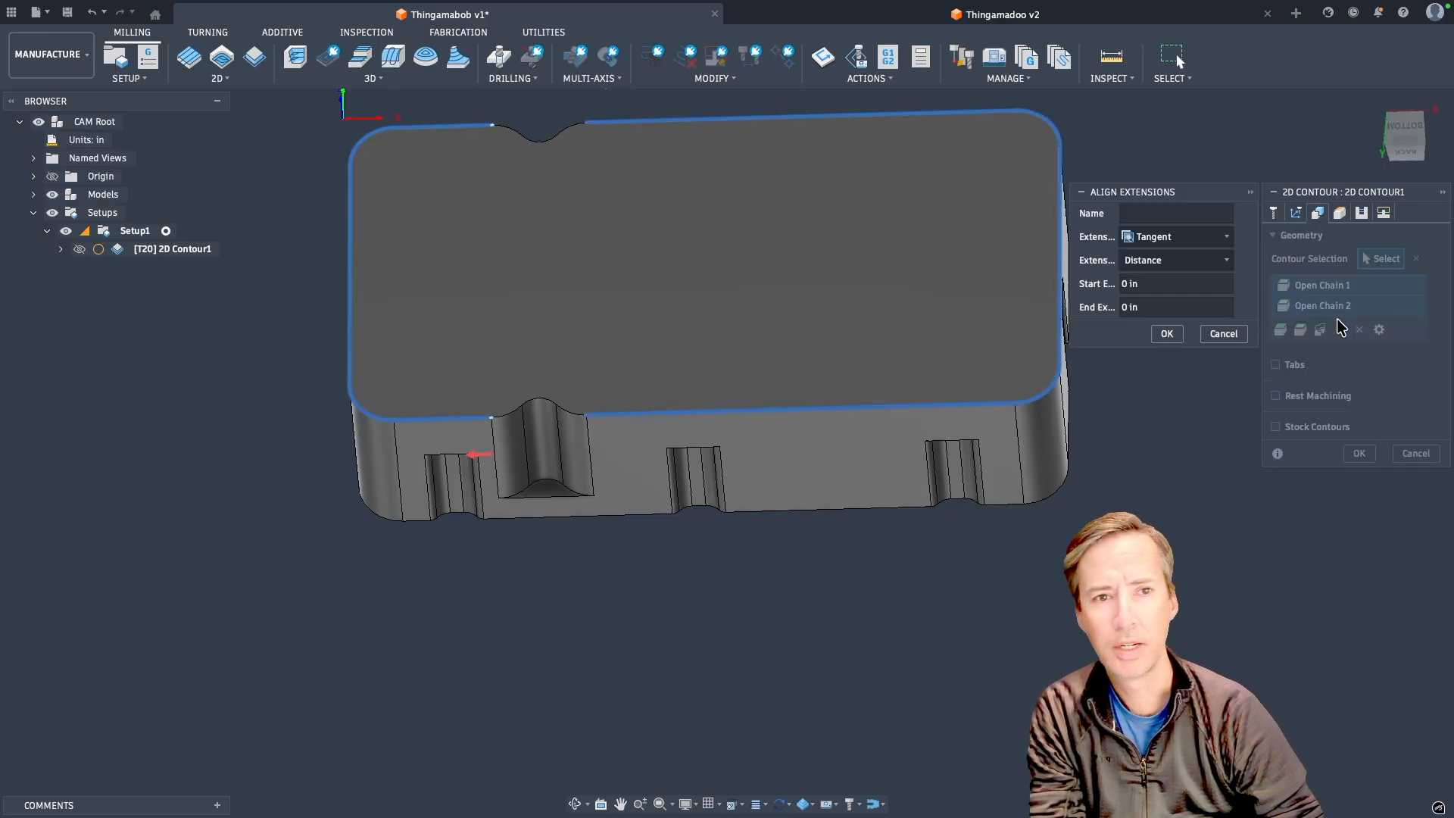
double_click(1149, 282)
drag(1157, 283, 1113, 292)
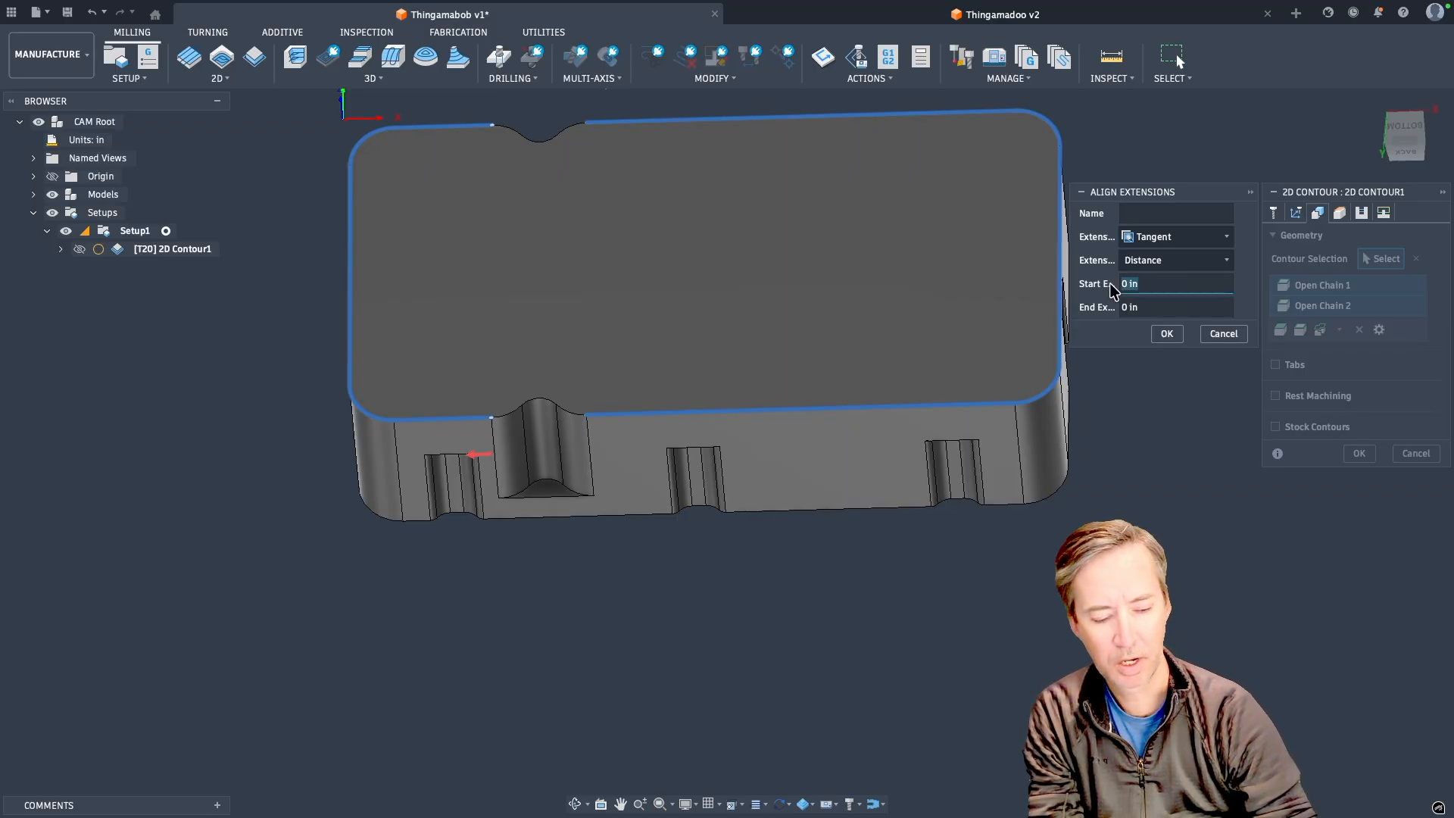
text(.25)
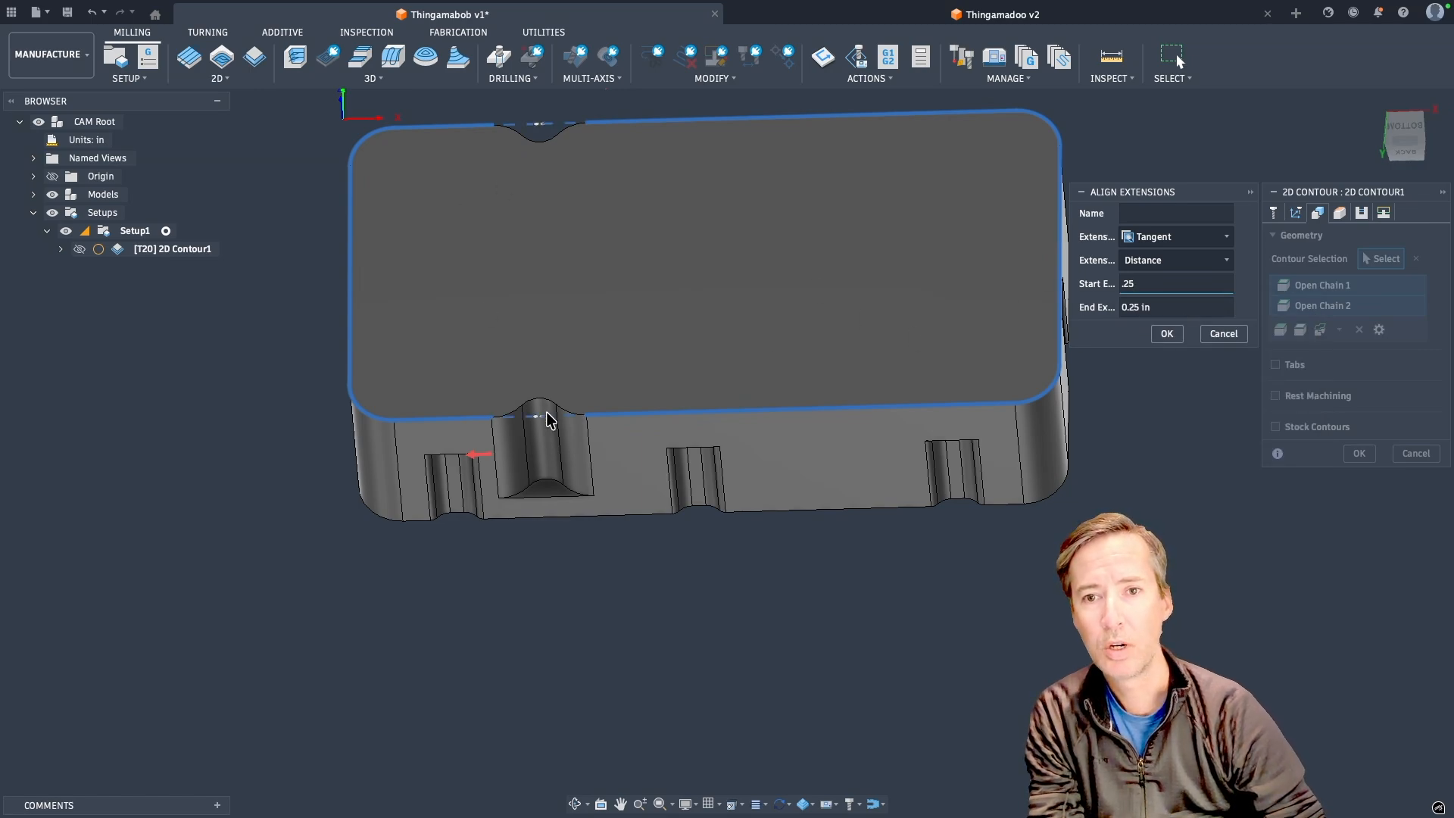
Inspect the gap between the extensions across the notch and increase the start and end extension lengths to 0.5 in.
scroll(549, 421, up, 10)
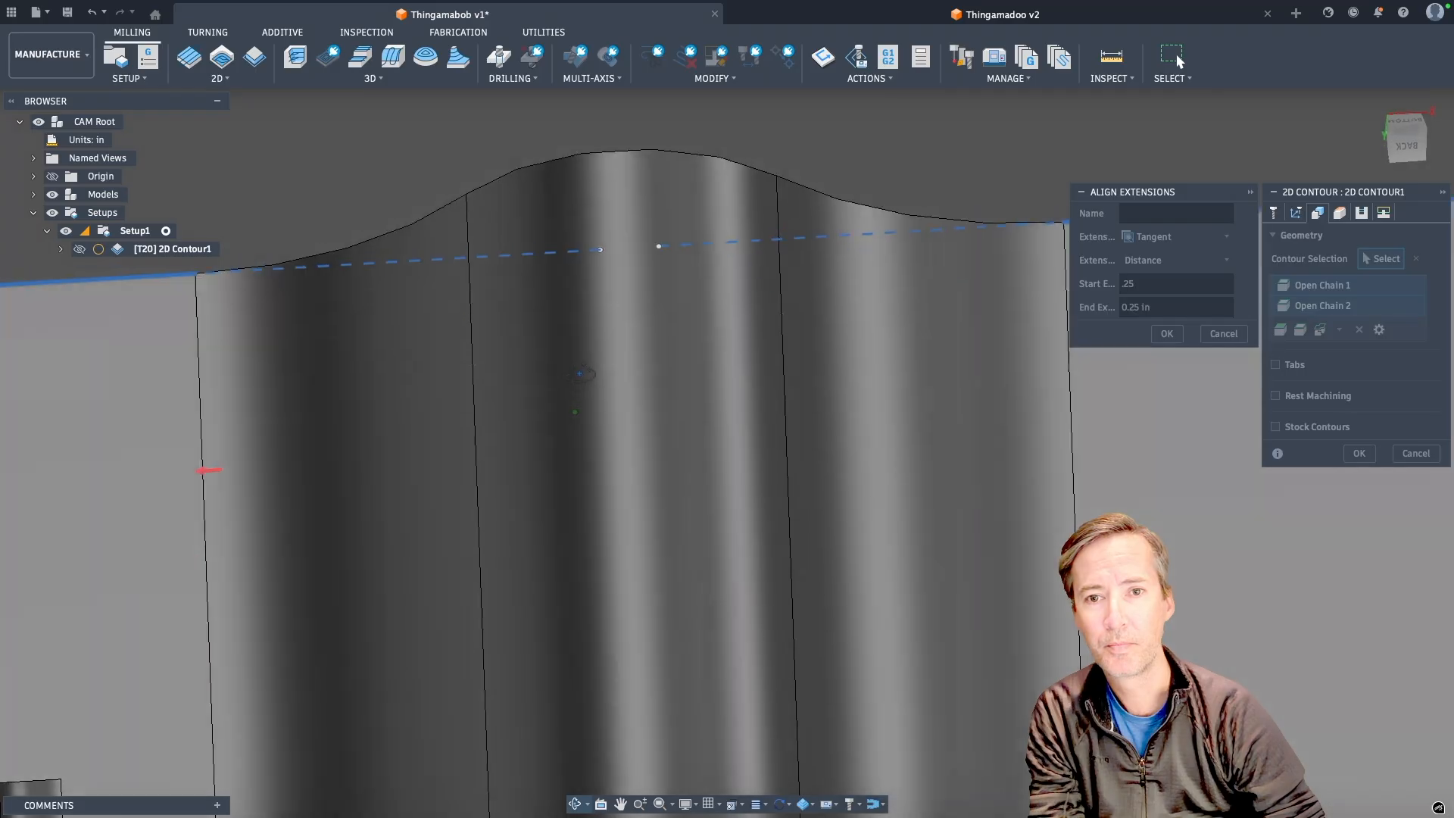
scroll(580, 373, down, 2)
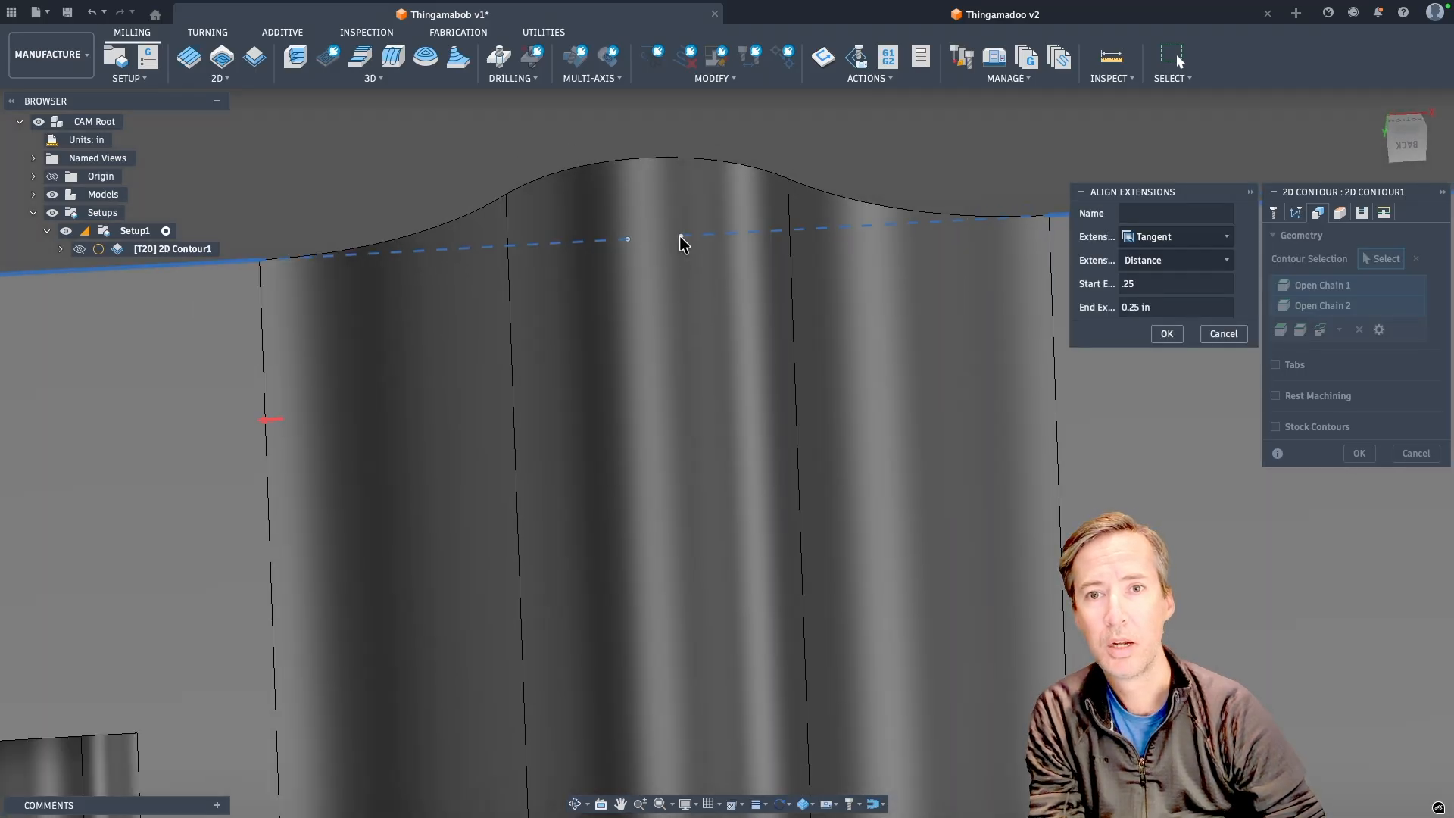
click(1151, 282)
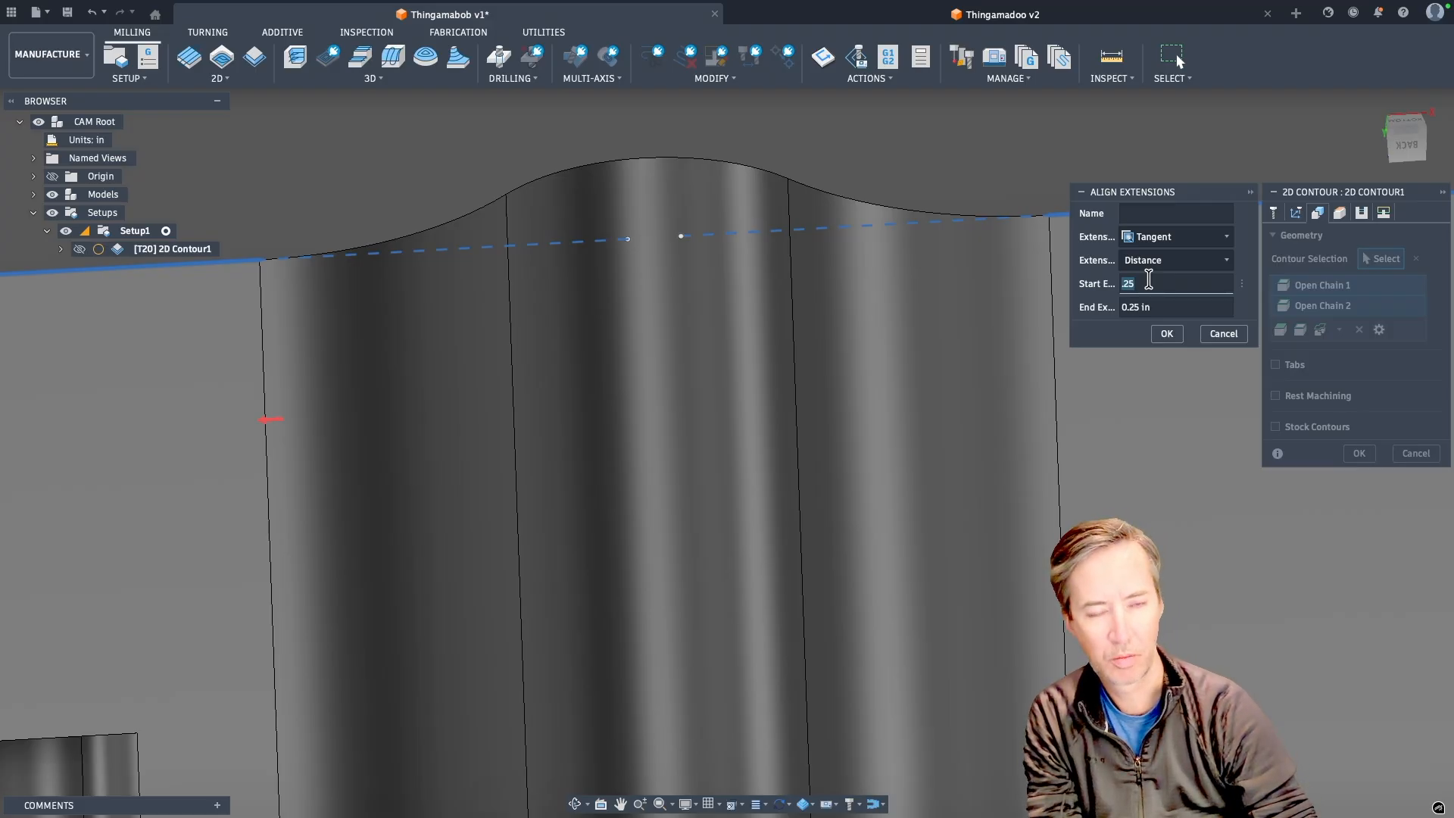
text(.5)
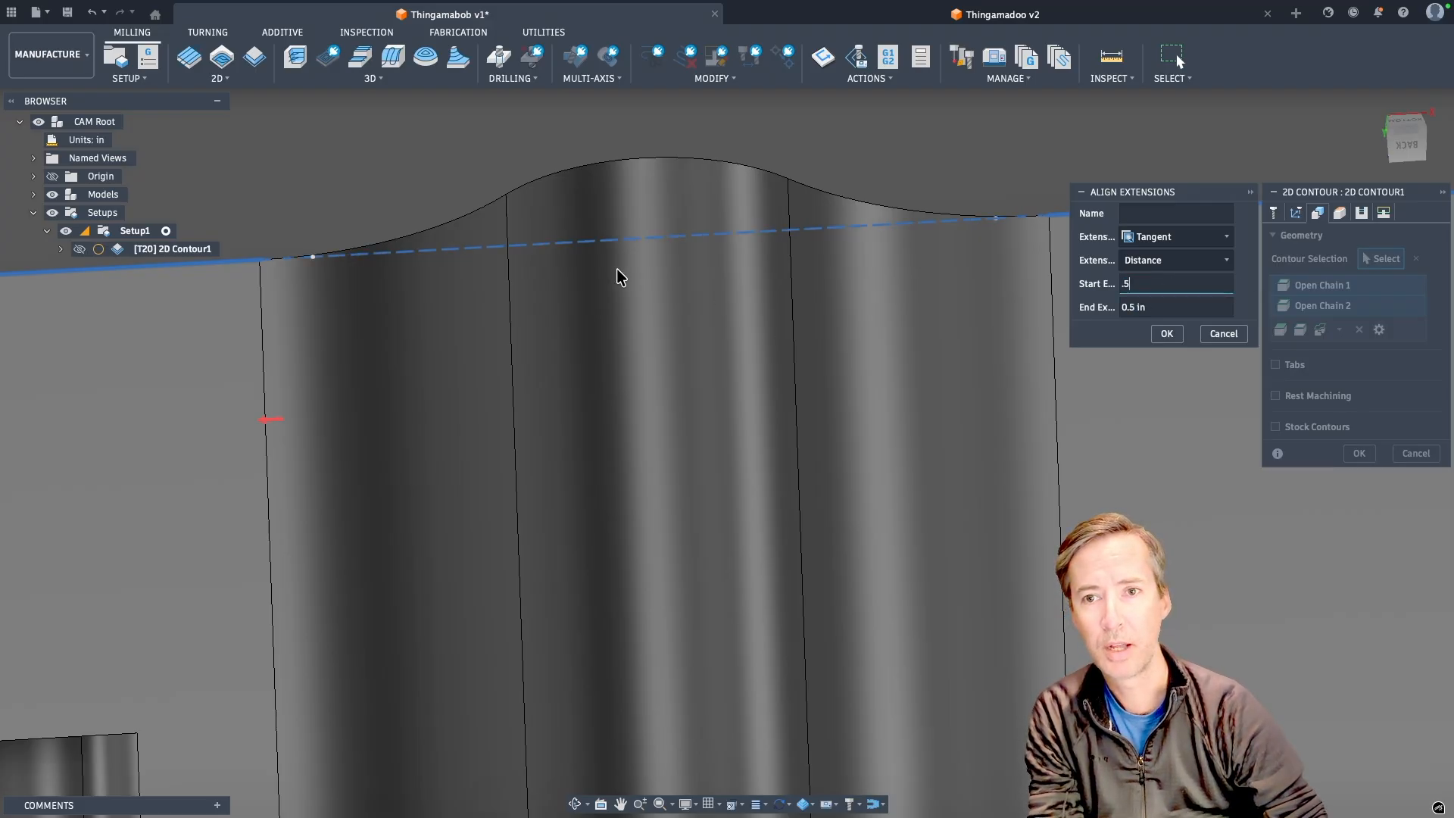
scroll(617, 277, down, 6)
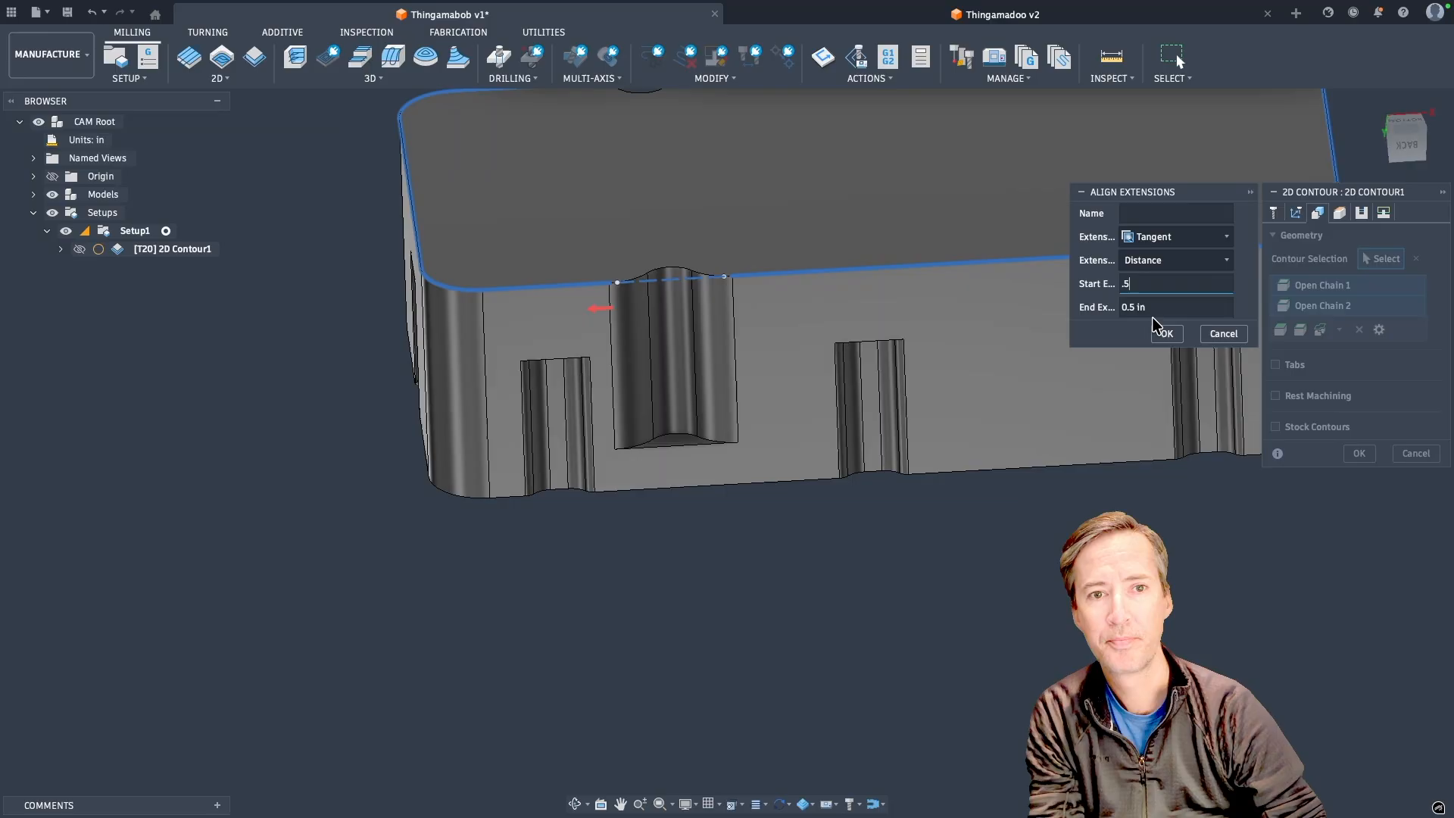
Apply the extension settings to both open chains and generate the 2D contour toolpath around the part.
click(1167, 334)
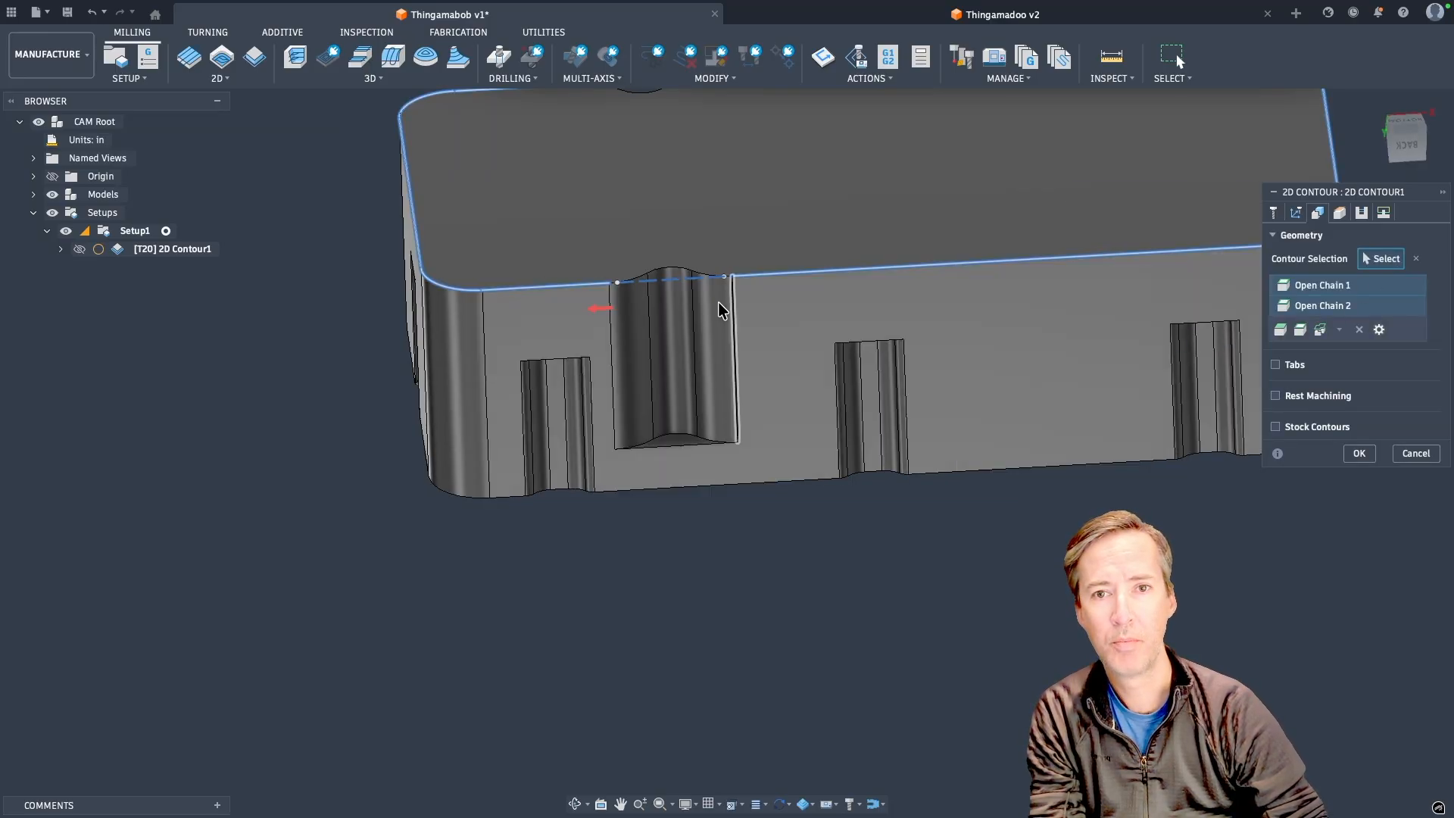
scroll(534, 375, up, 3)
scroll(534, 375, down, 5)
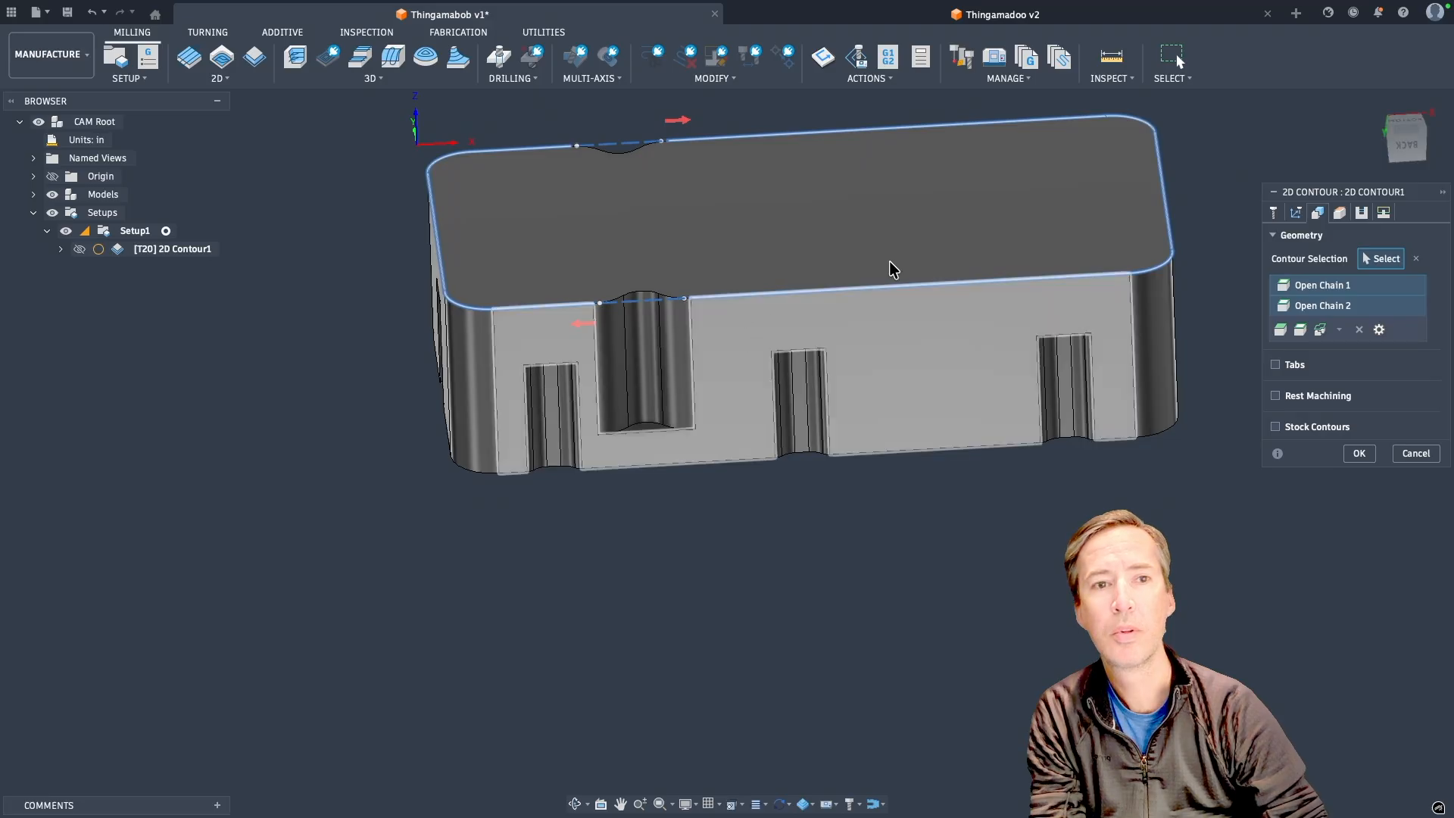
click(1383, 214)
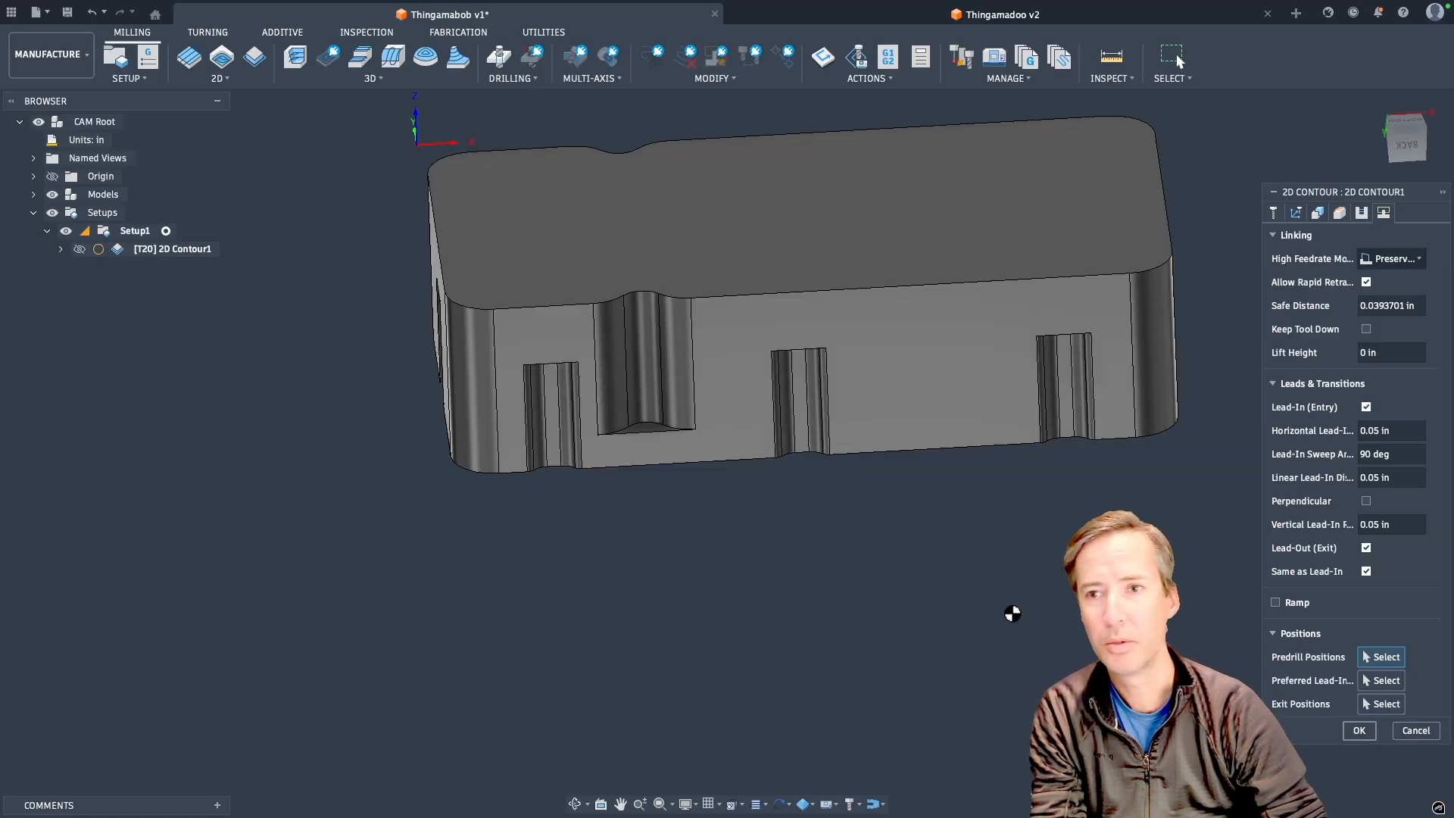
key(Return)
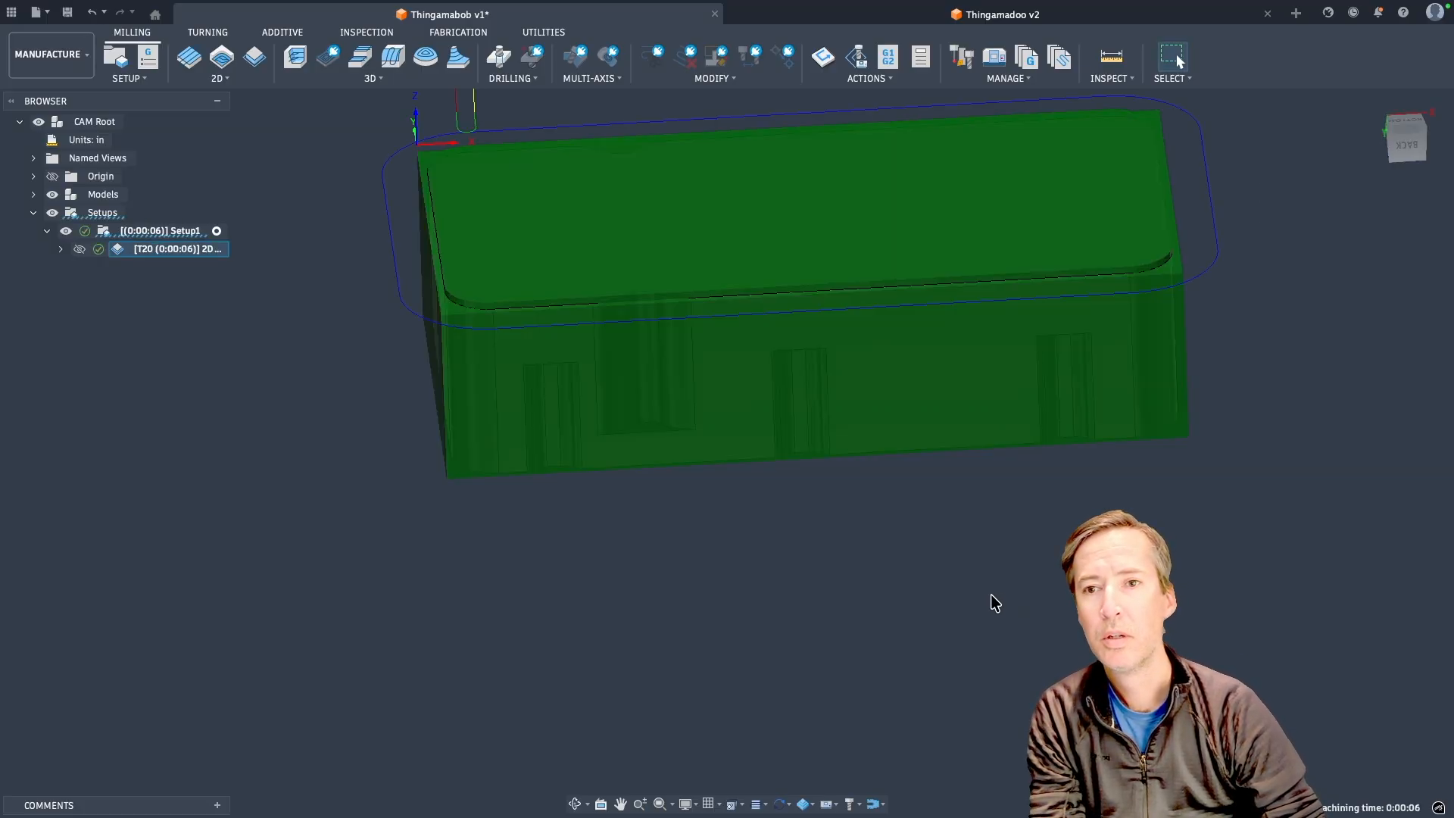
shift+middle_drag(898, 583, 740, 678)
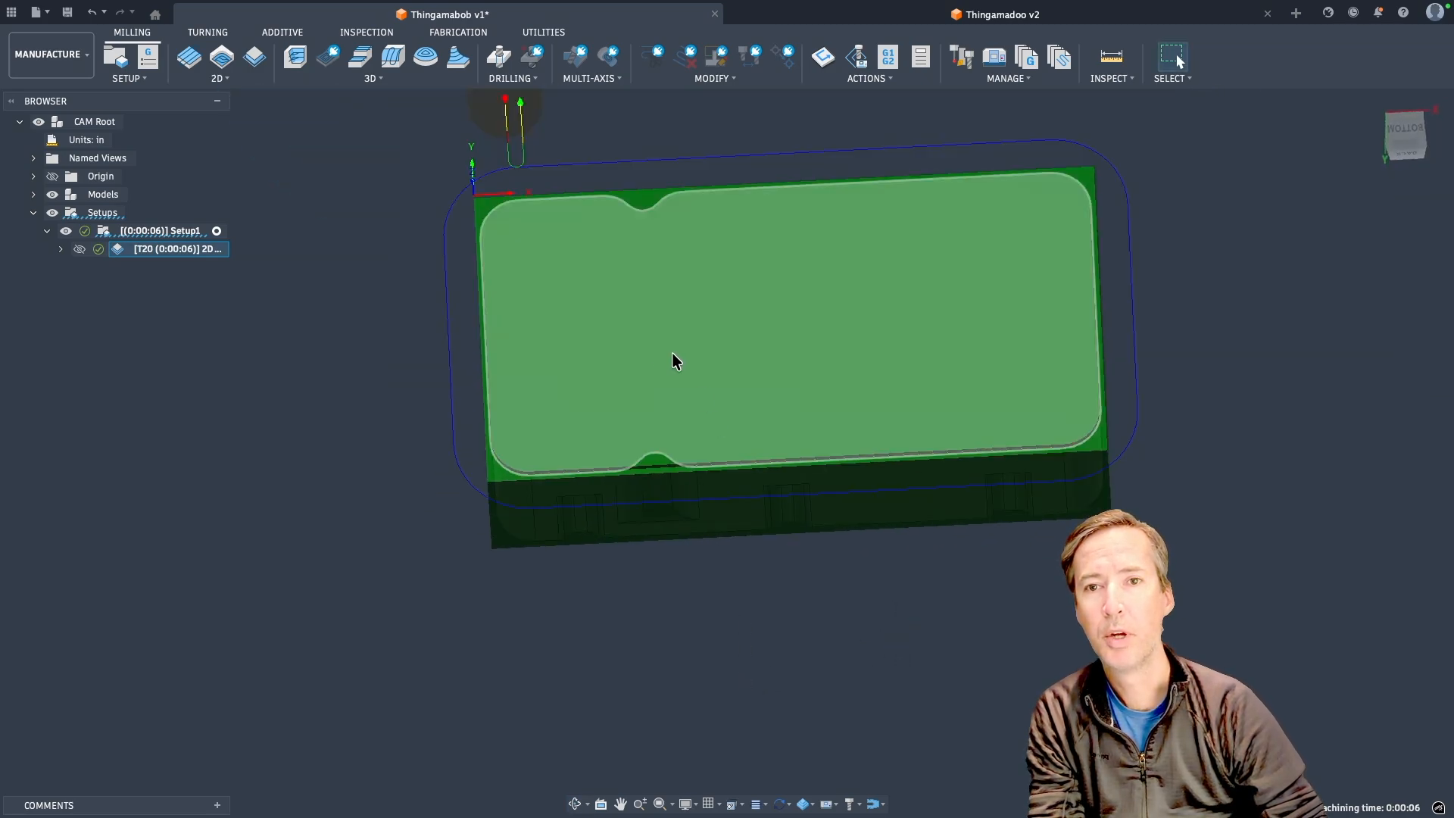
scroll(527, 159, down, 3)
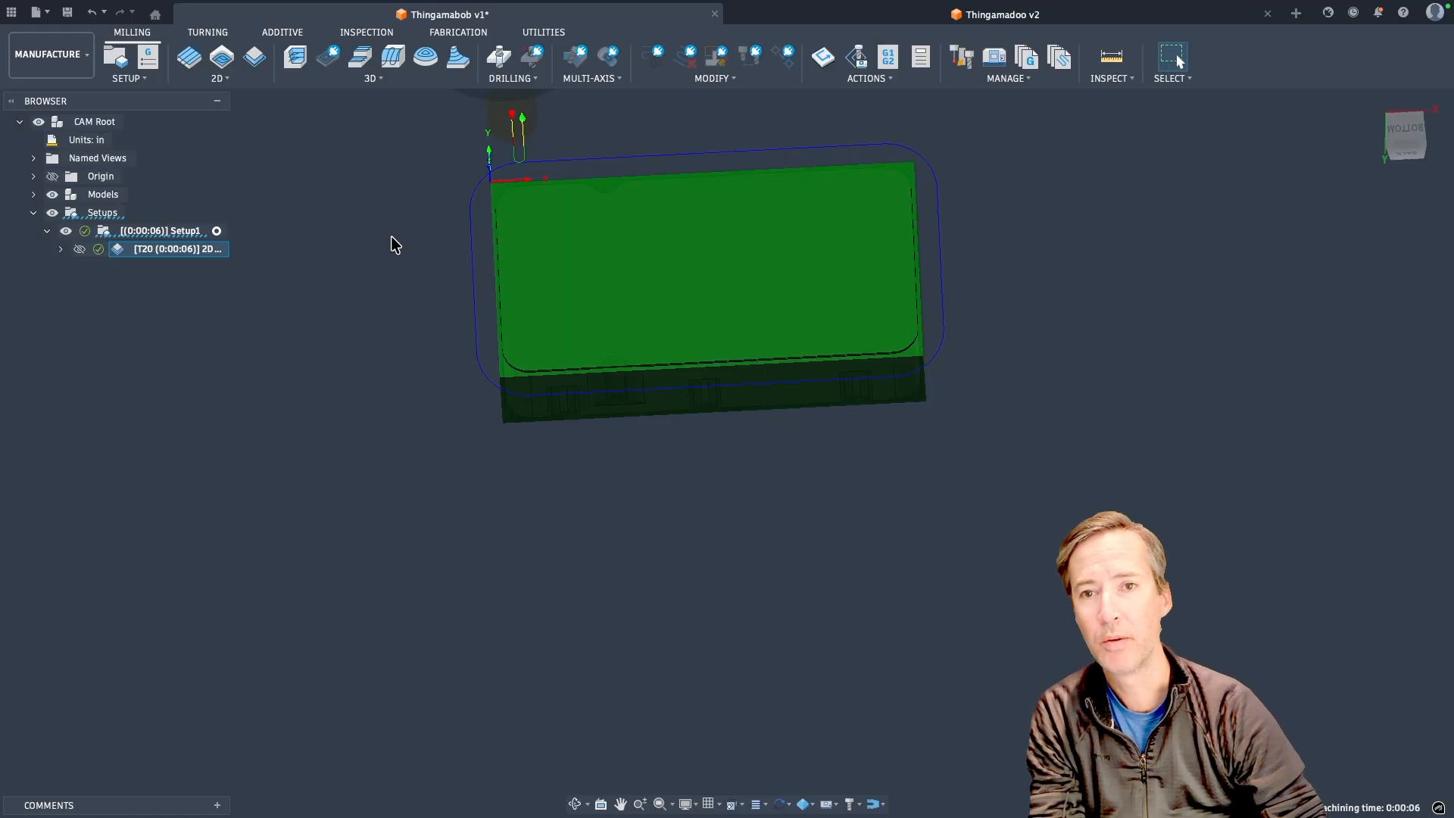
shift+middle_drag(391, 237, 401, 170)
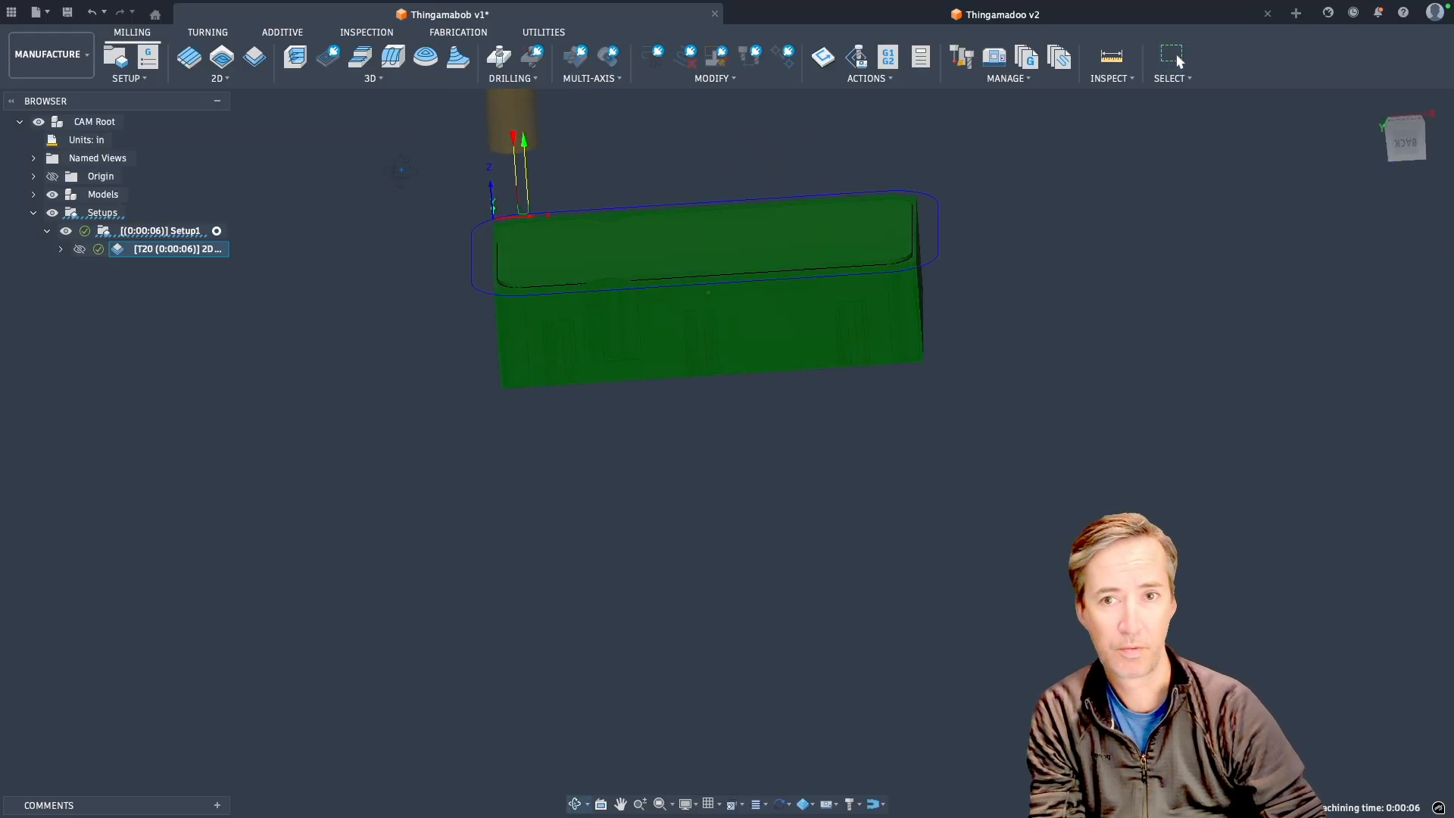
Set the 2D contour's bottom height to Model bottom and regenerate the toolpath.
double_click(118, 251)
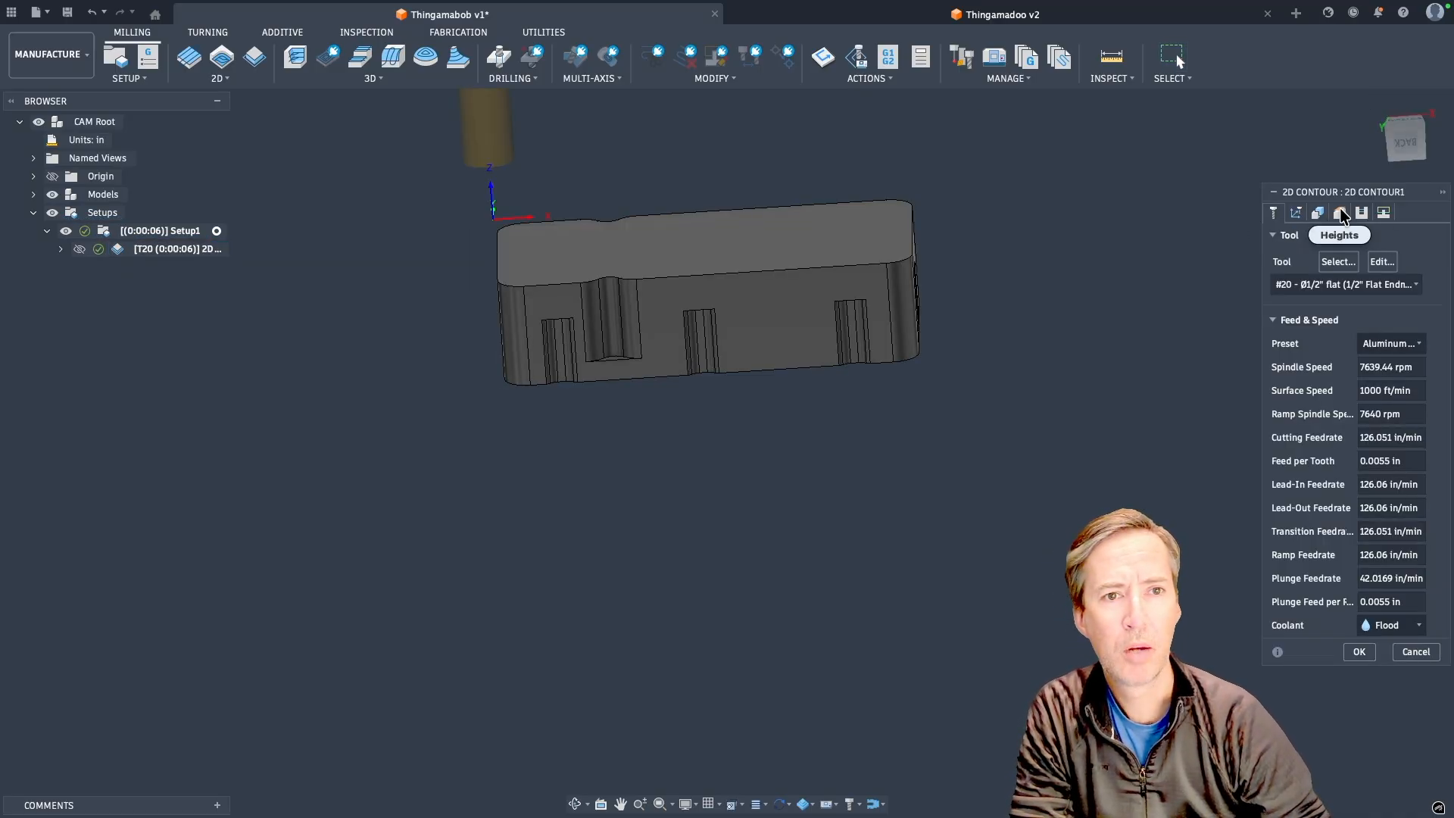
click(1339, 214)
click(1375, 592)
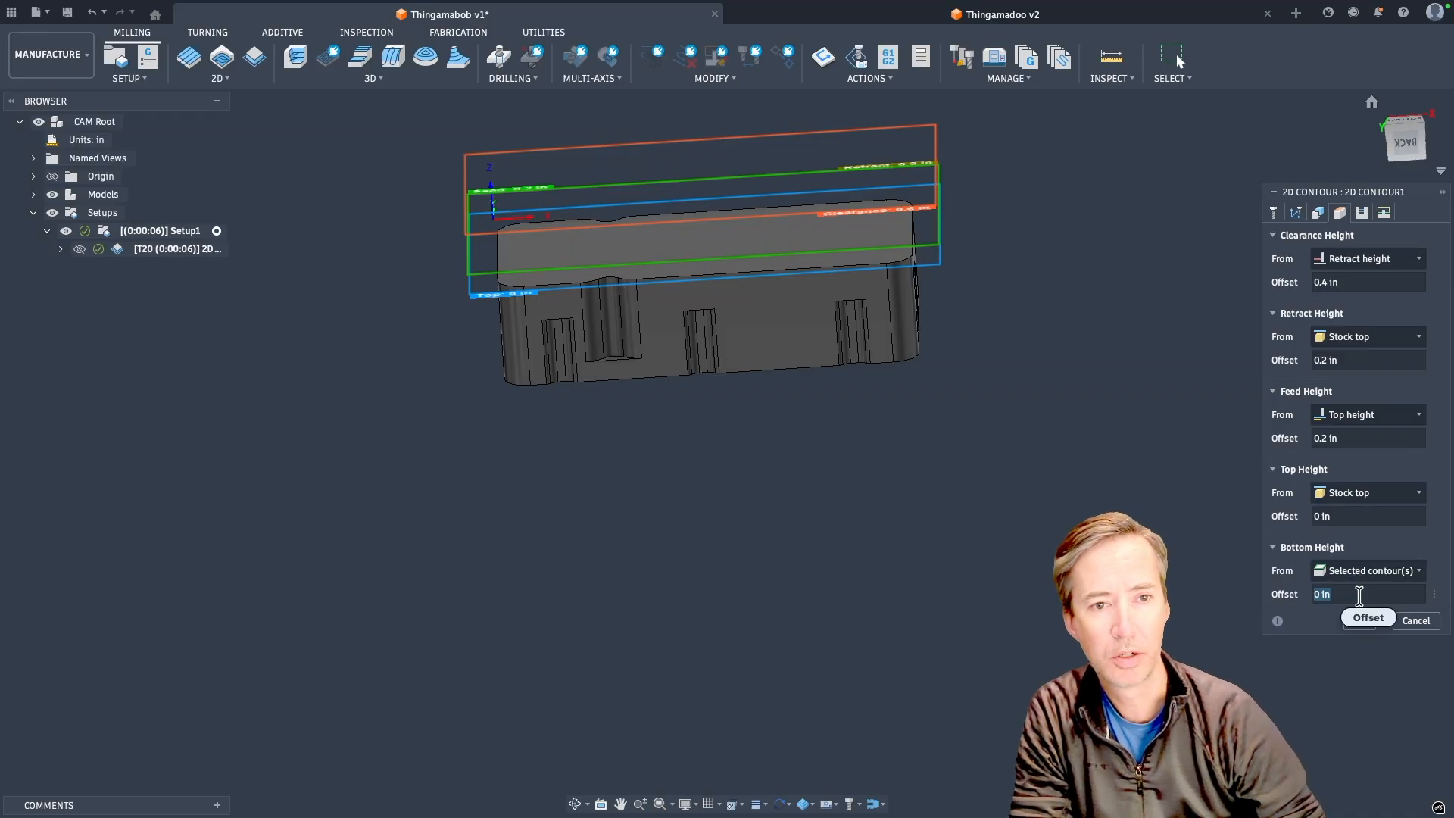
click(1414, 571)
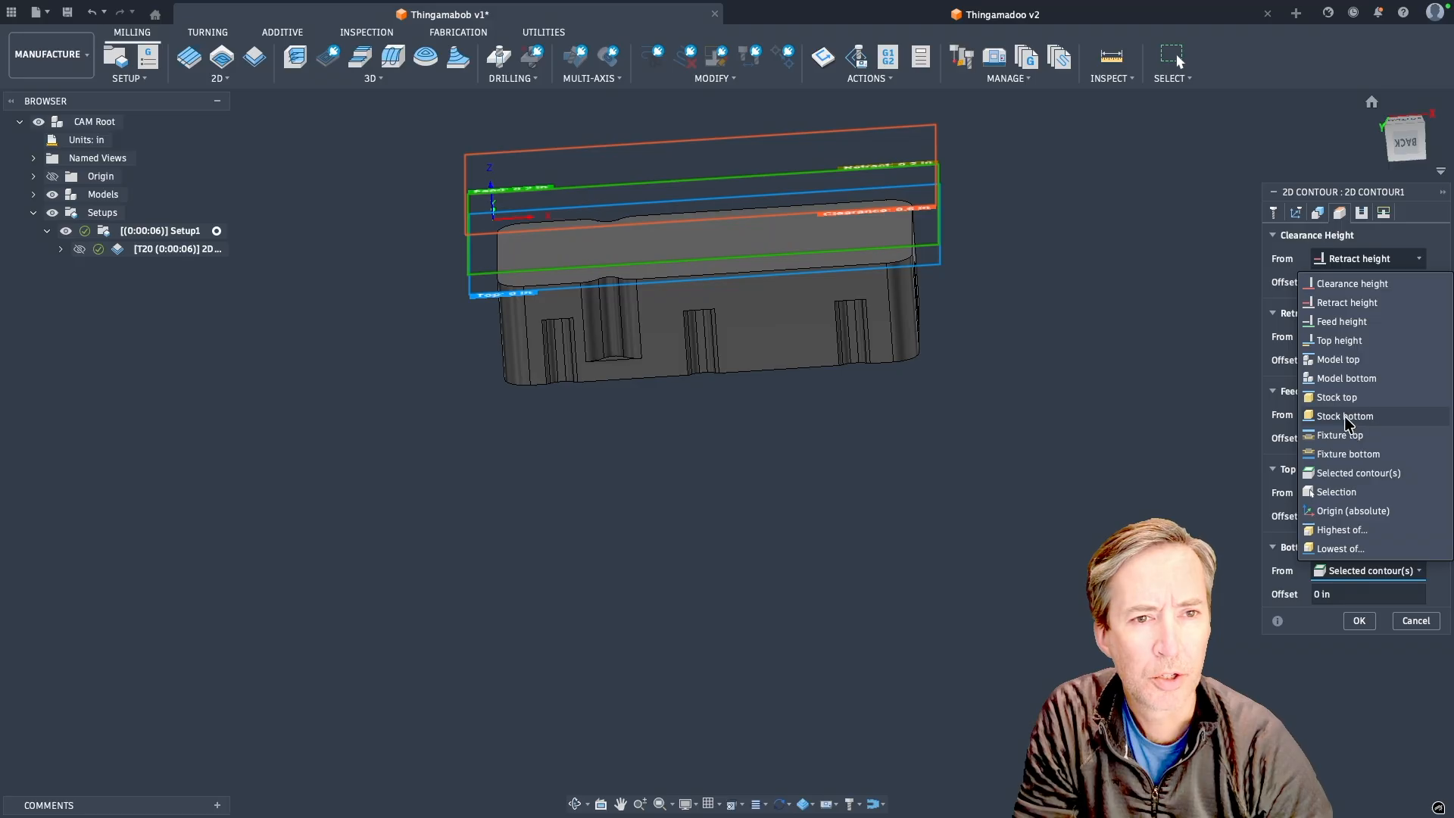
click(1344, 379)
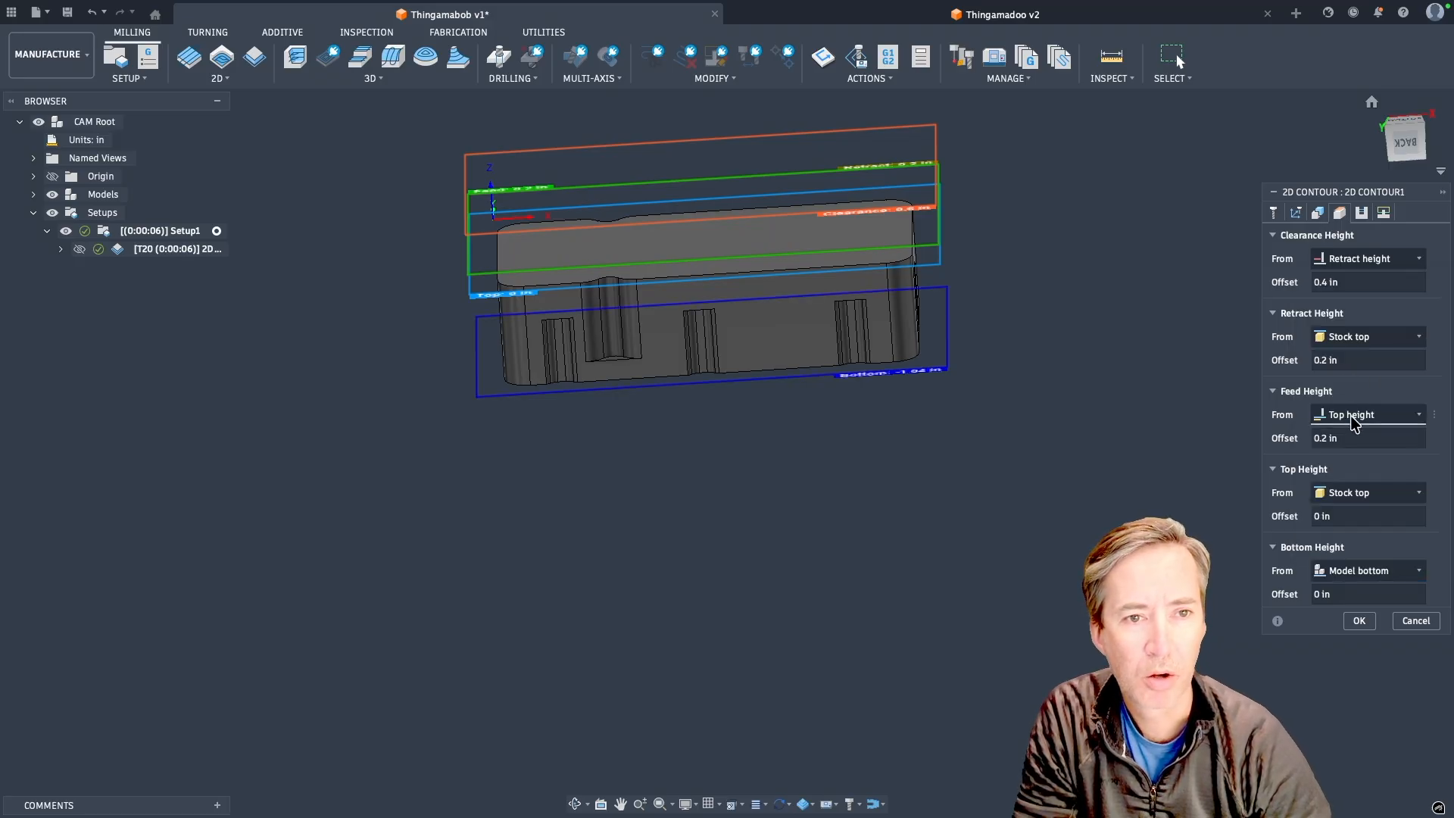
click(1359, 621)
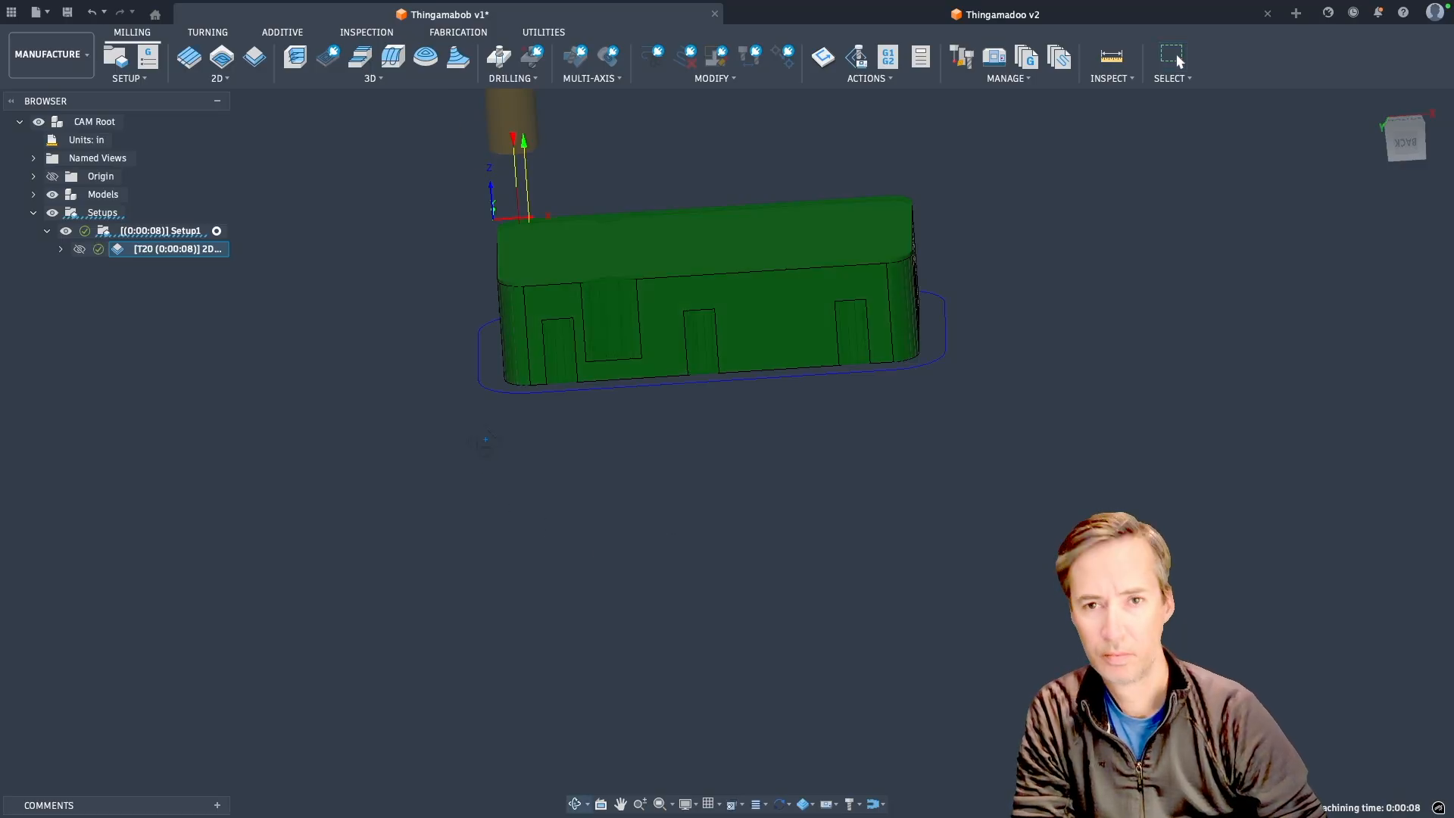
mouse_move(477, 450)
shift+middle_down()
mouse_move(477, 510)
mouse_move(484, 431)
mouse_move(483, 465)
shift+middle_up()
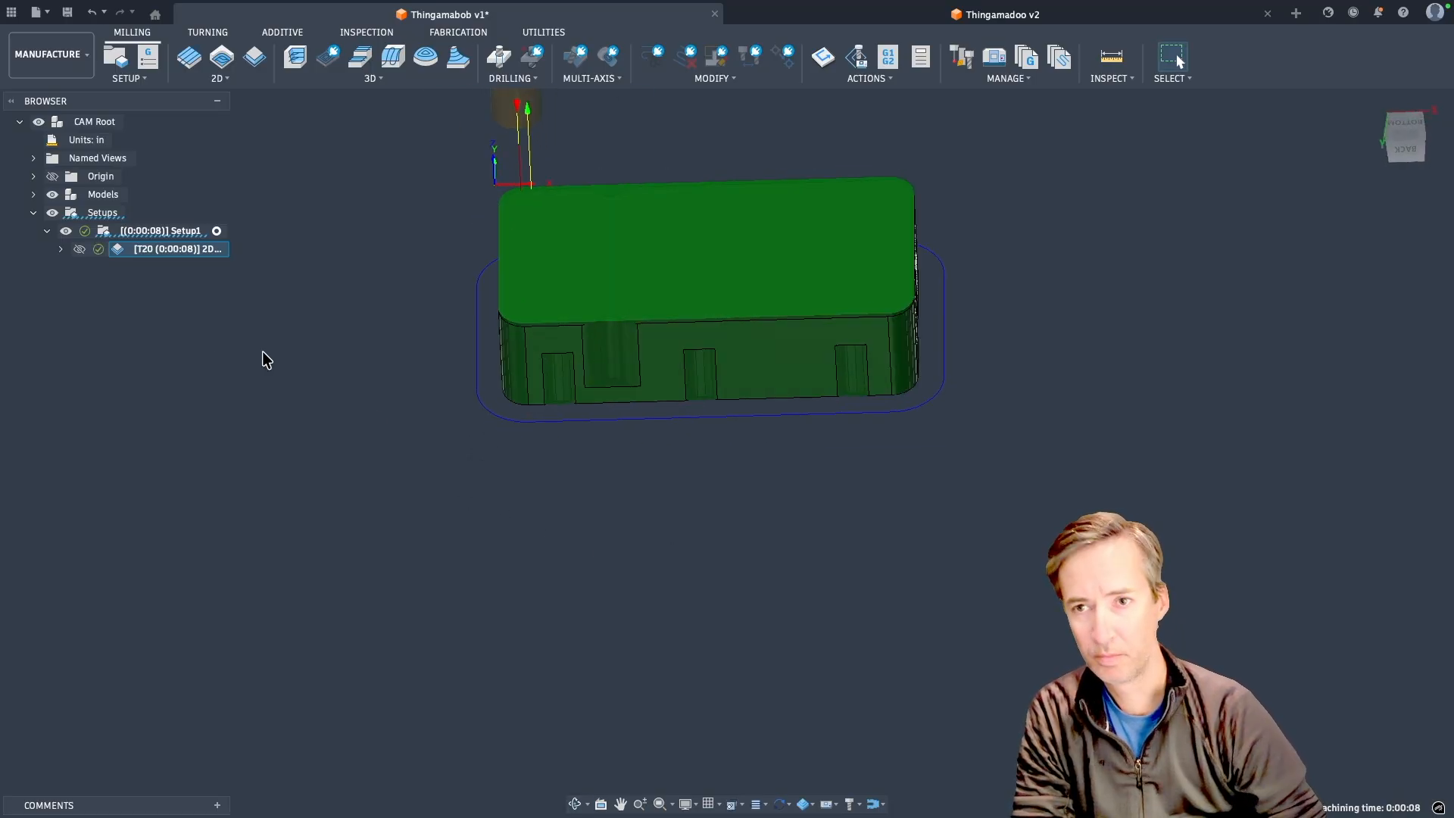
Set the preferred lead-in position to the vertex where the large face's short end meets the rounded corner nearest the notch, and regenerate the toolpath.
double_click(119, 253)
click(1383, 214)
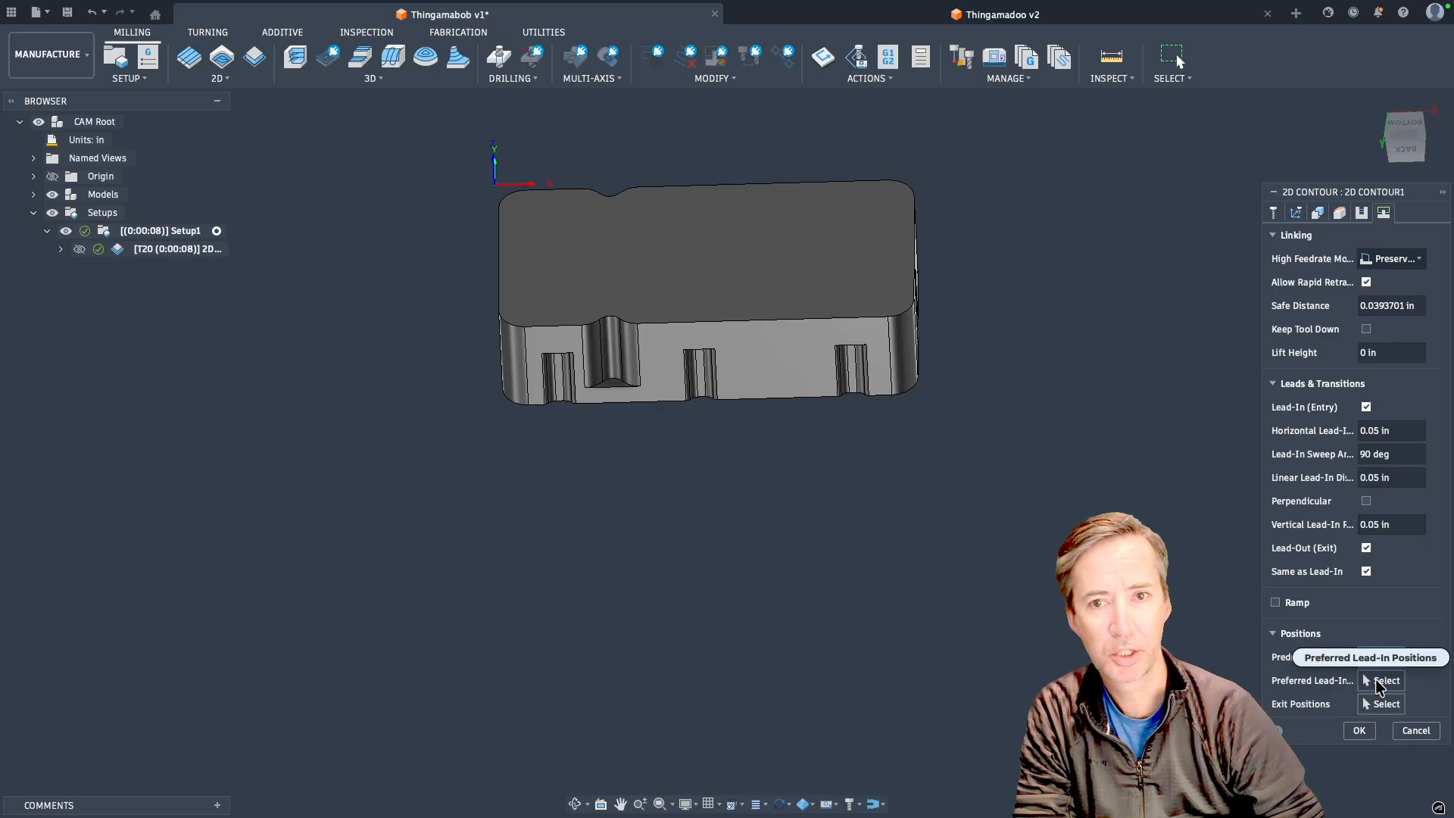
click(1377, 684)
shift+middle_drag(757, 524, 627, 462)
scroll(525, 371, down, 1)
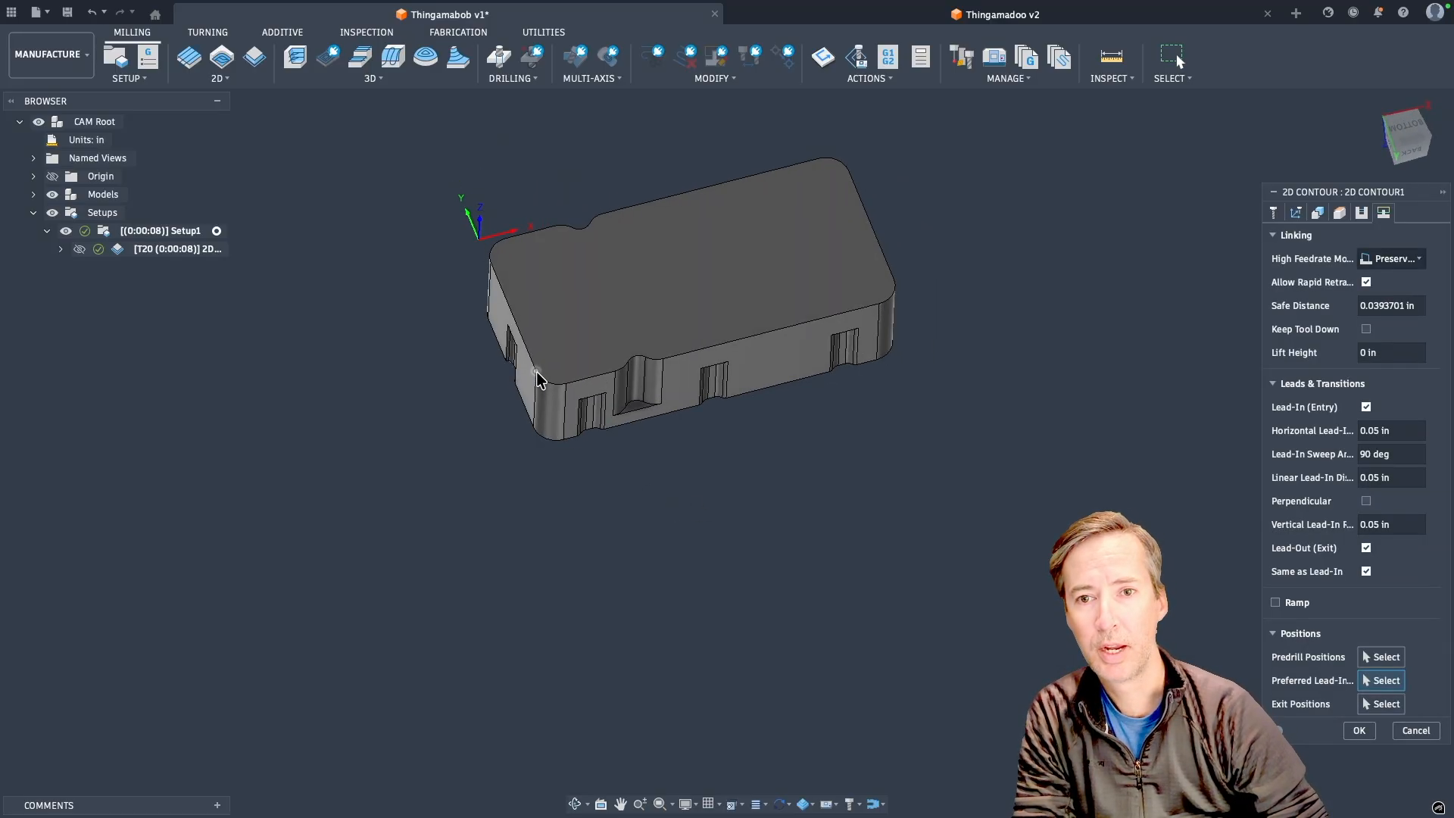
click(536, 371)
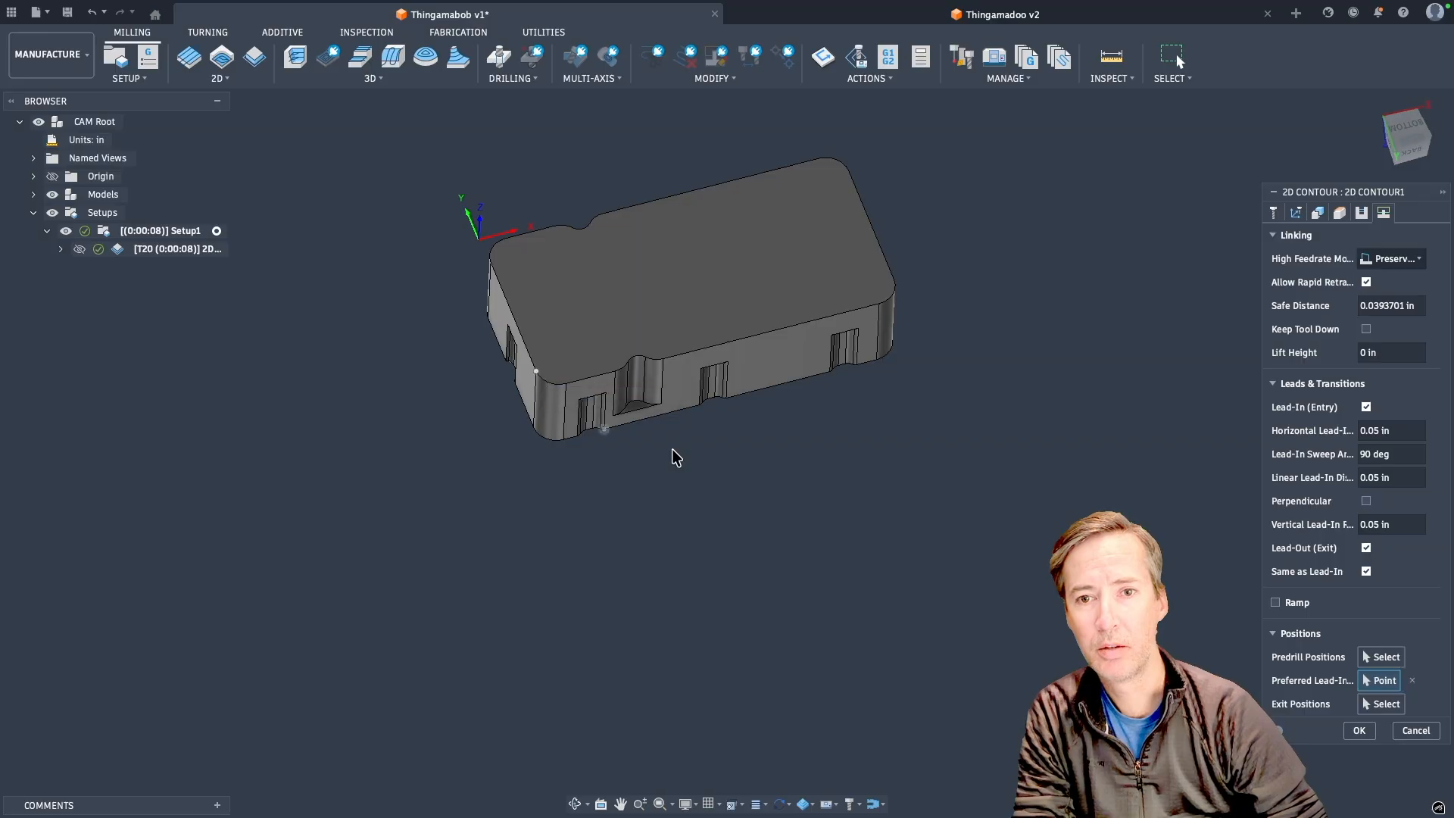
click(1363, 731)
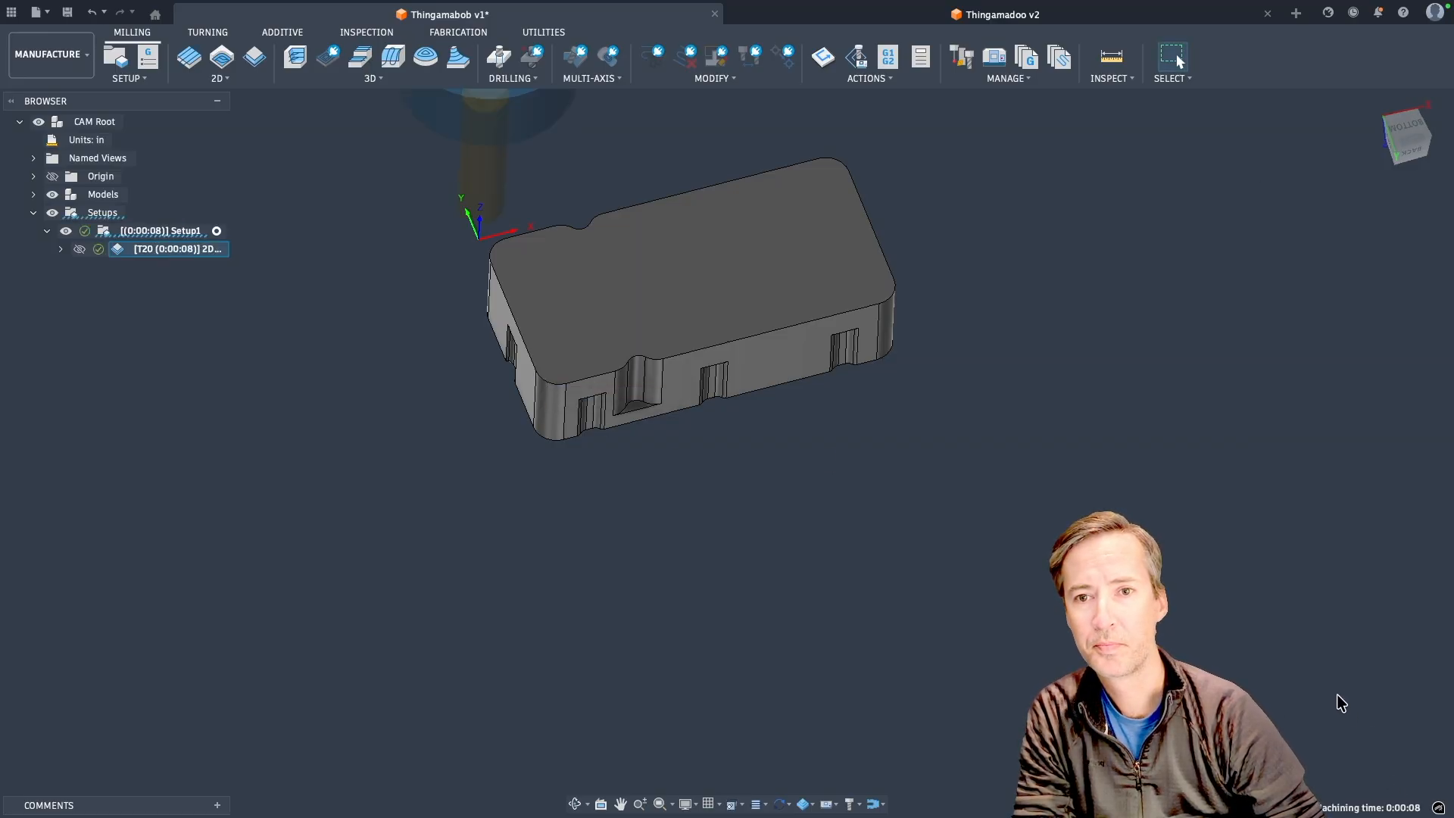
Examine the lead-in location and the toolpath's course past the curved notches from several angles.
shift+middle_drag(1344, 661, 1281, 634)
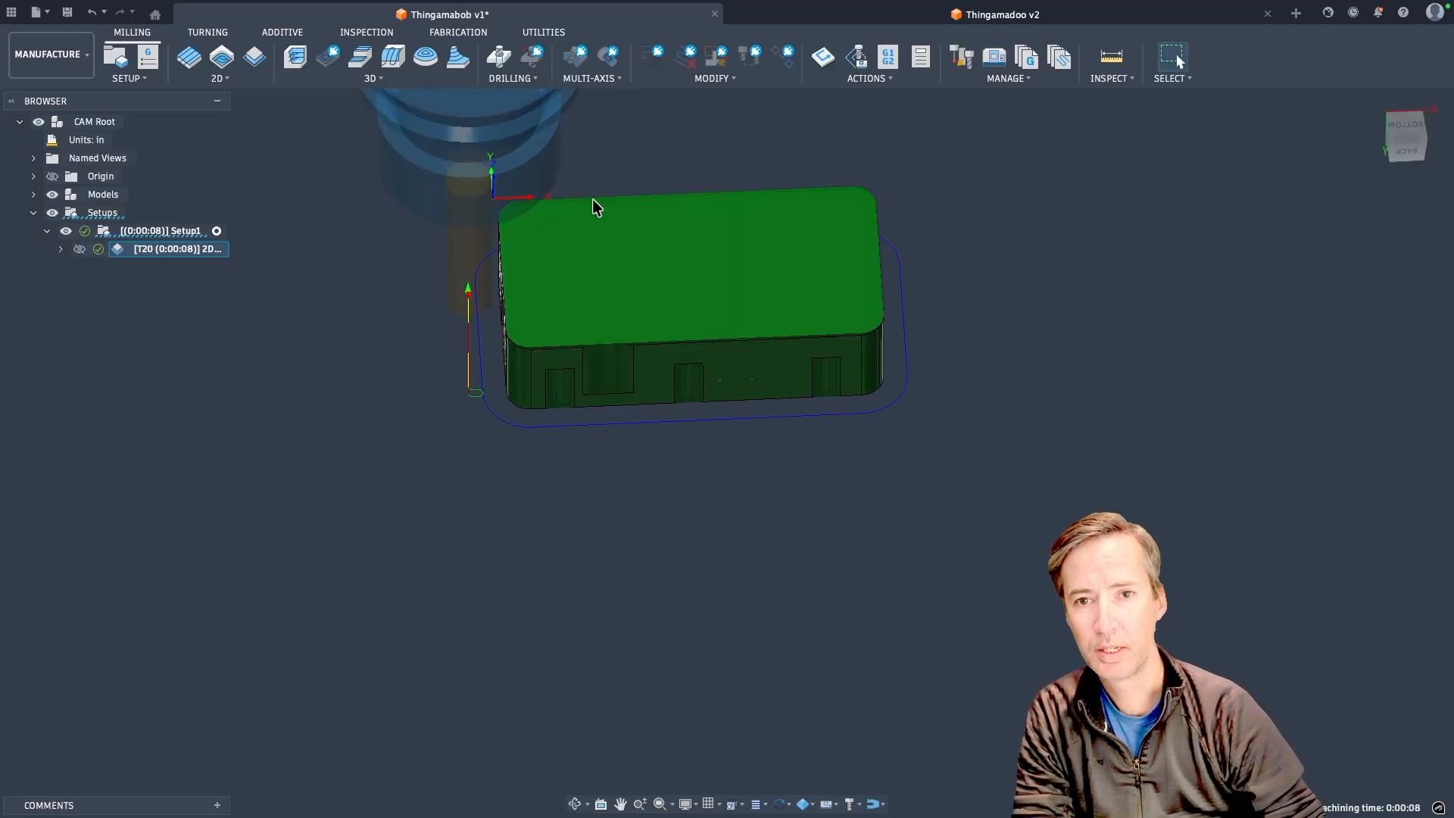
scroll(584, 172, down, 2)
scroll(612, 197, up, 5)
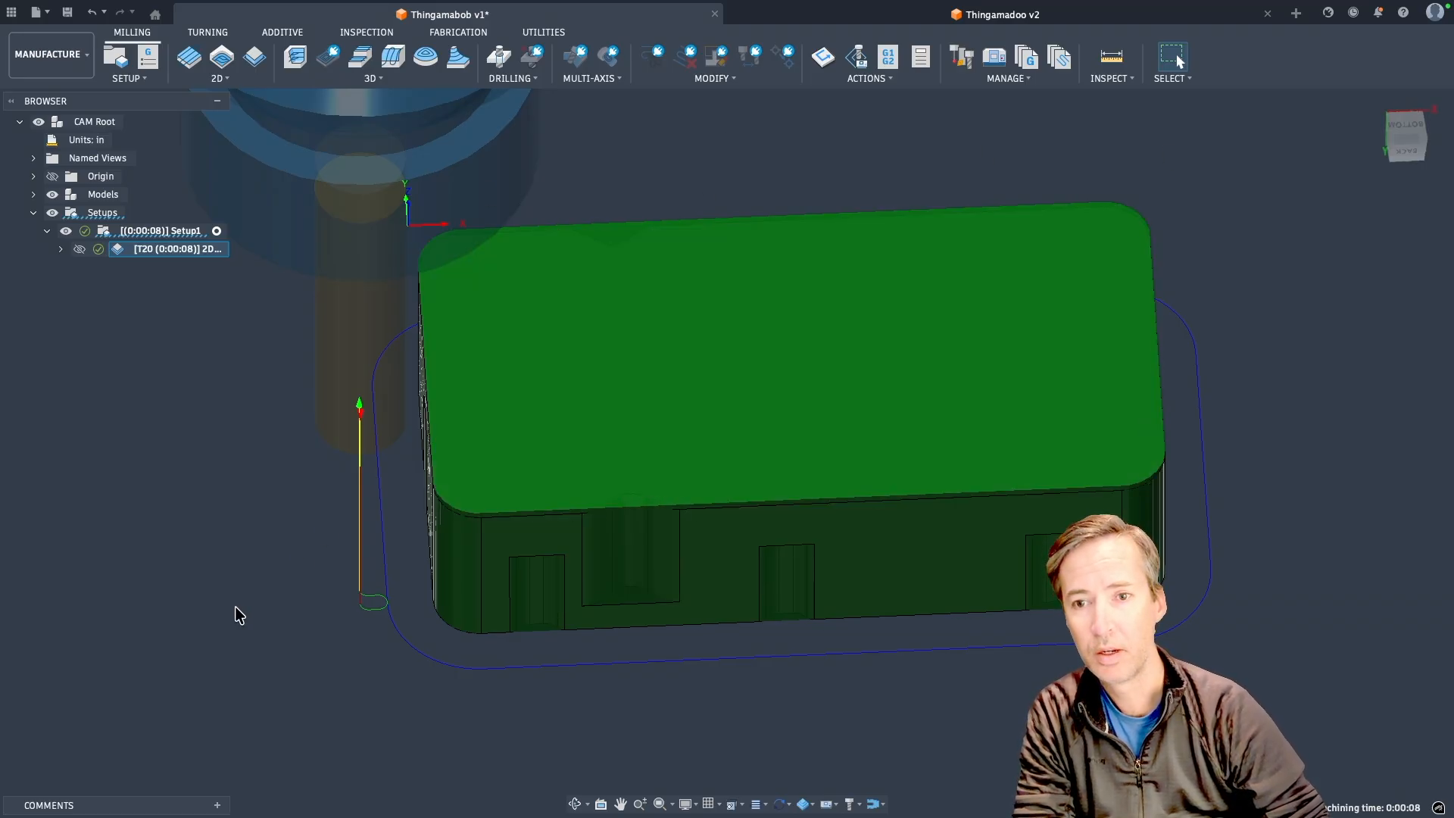
shift+middle_drag(354, 593, 422, 636)
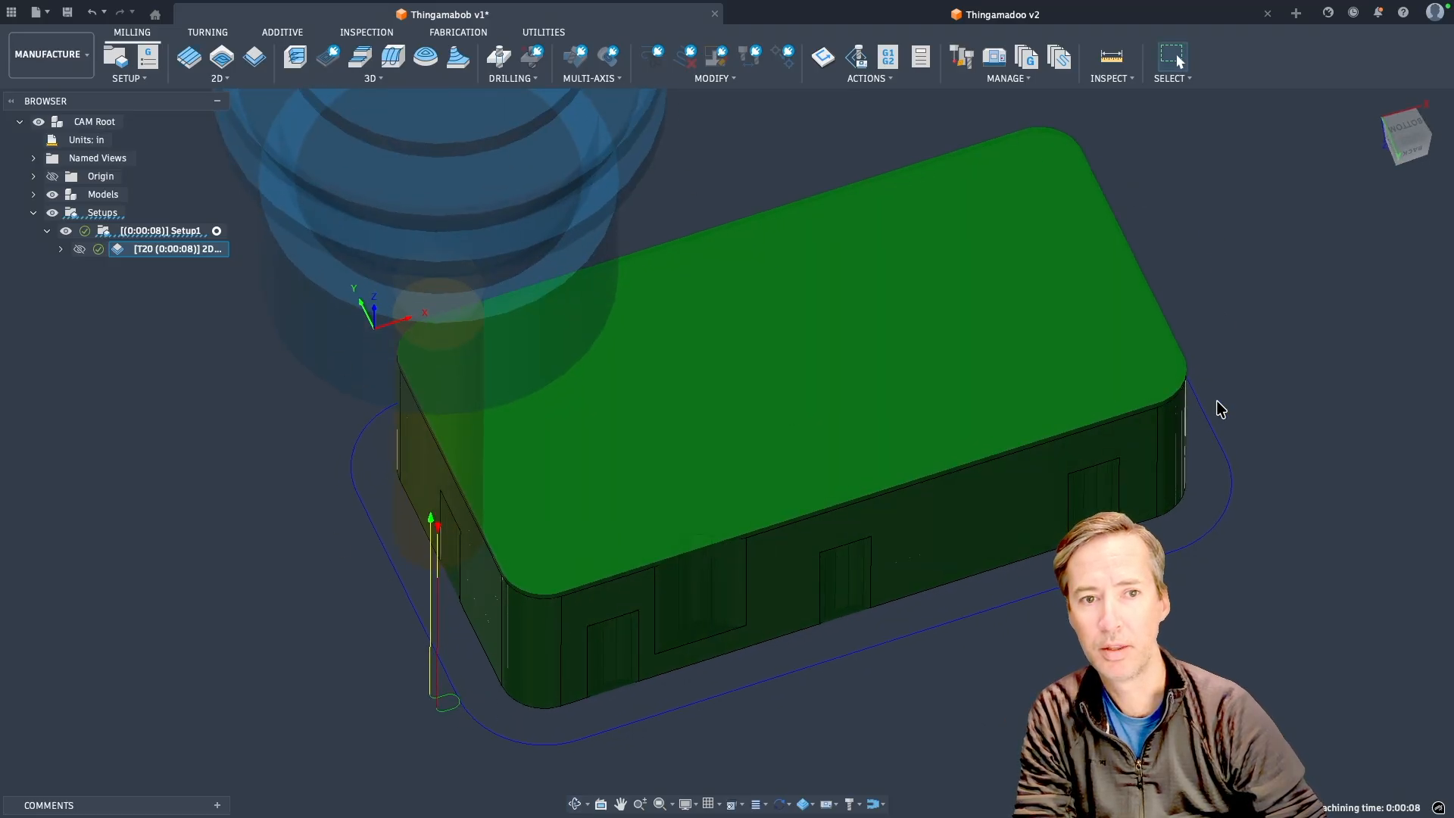
scroll(833, 191, down, 2)
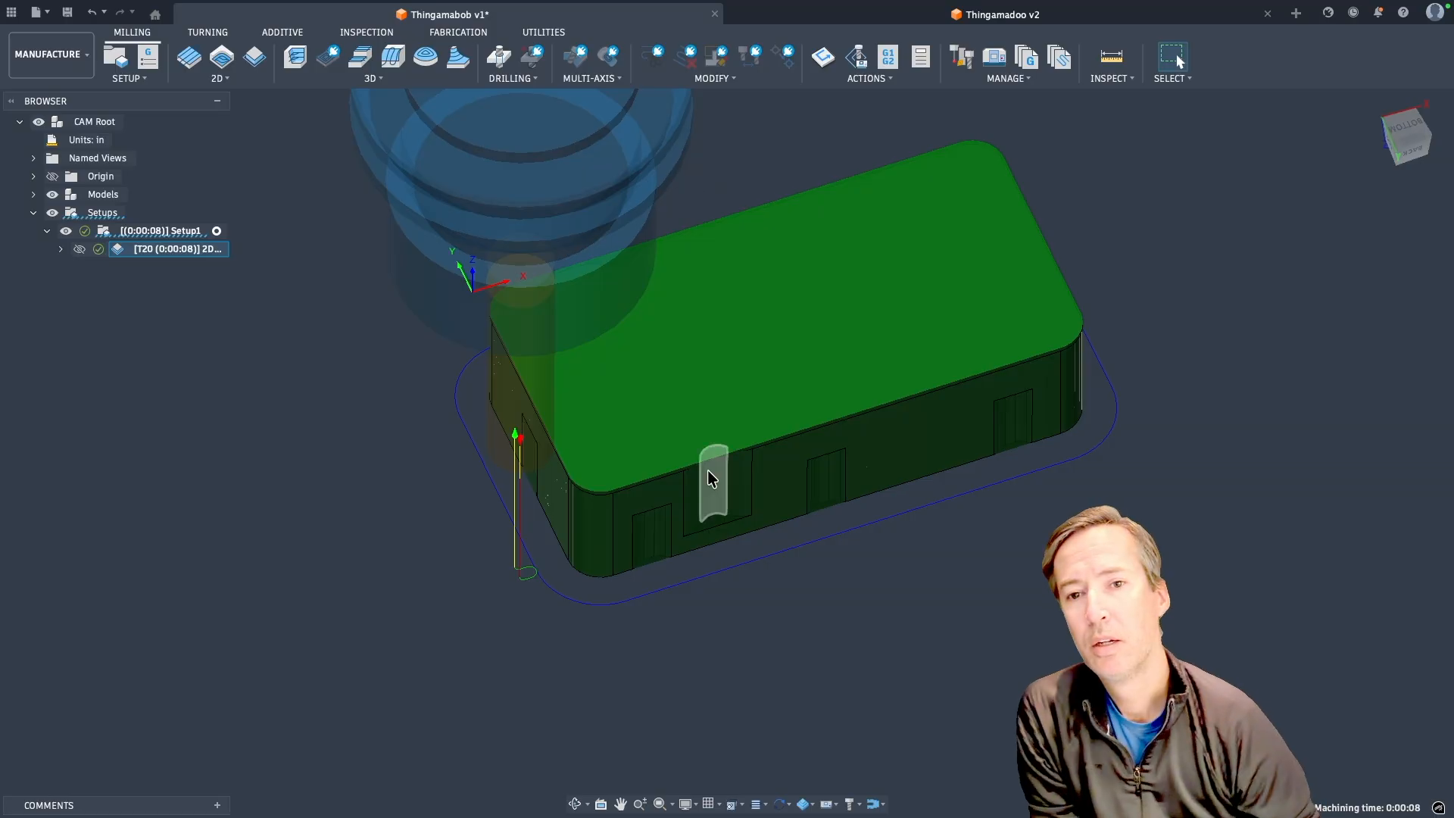
shift+middle_drag(558, 393, 525, 360)
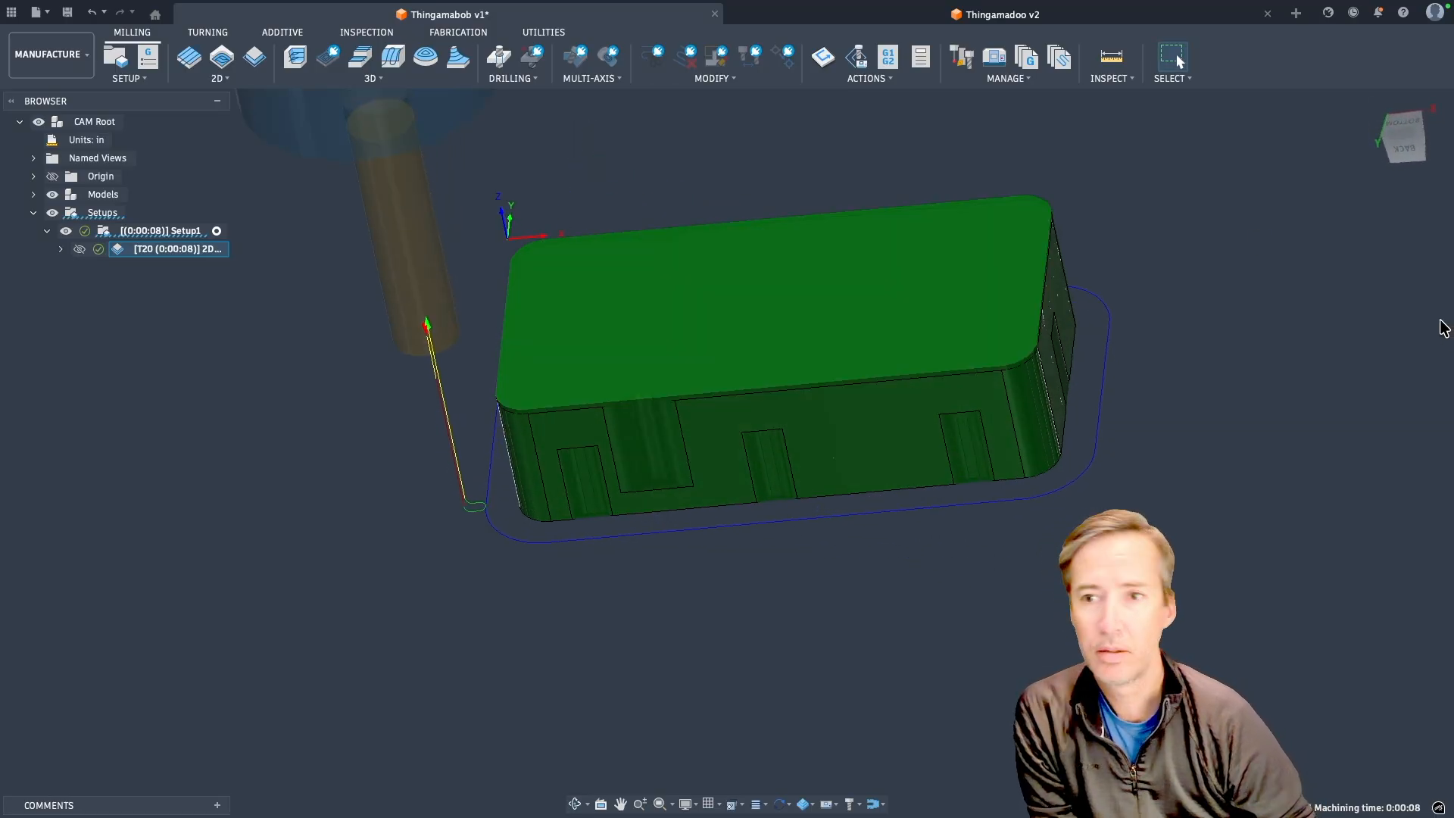